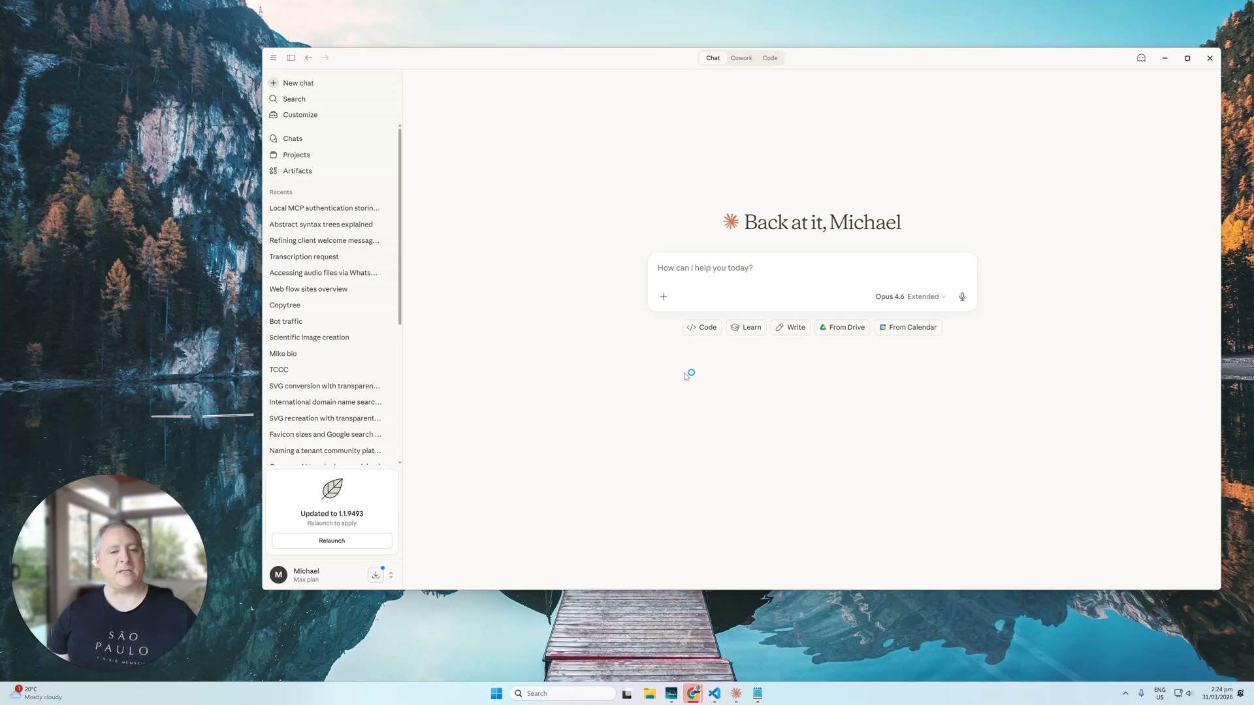
# Step: Open the Connectors page in Claude's settings
pyautogui.click(325, 583)
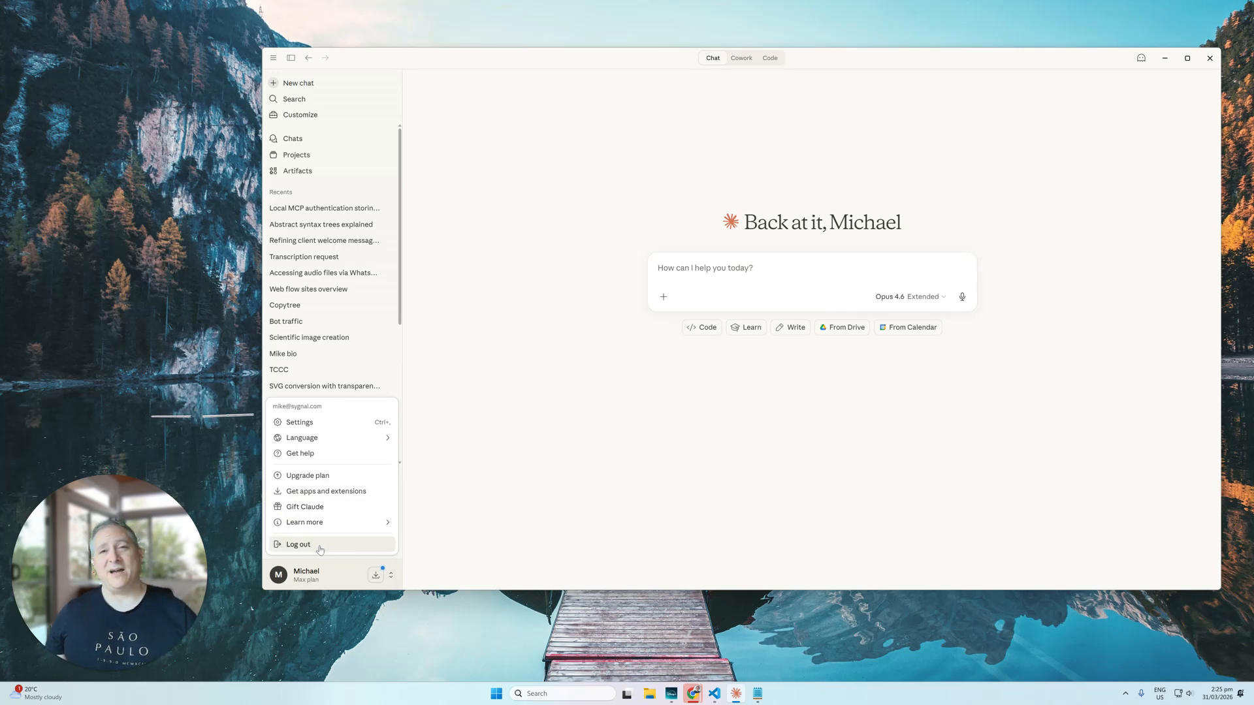
pyautogui.click(317, 423)
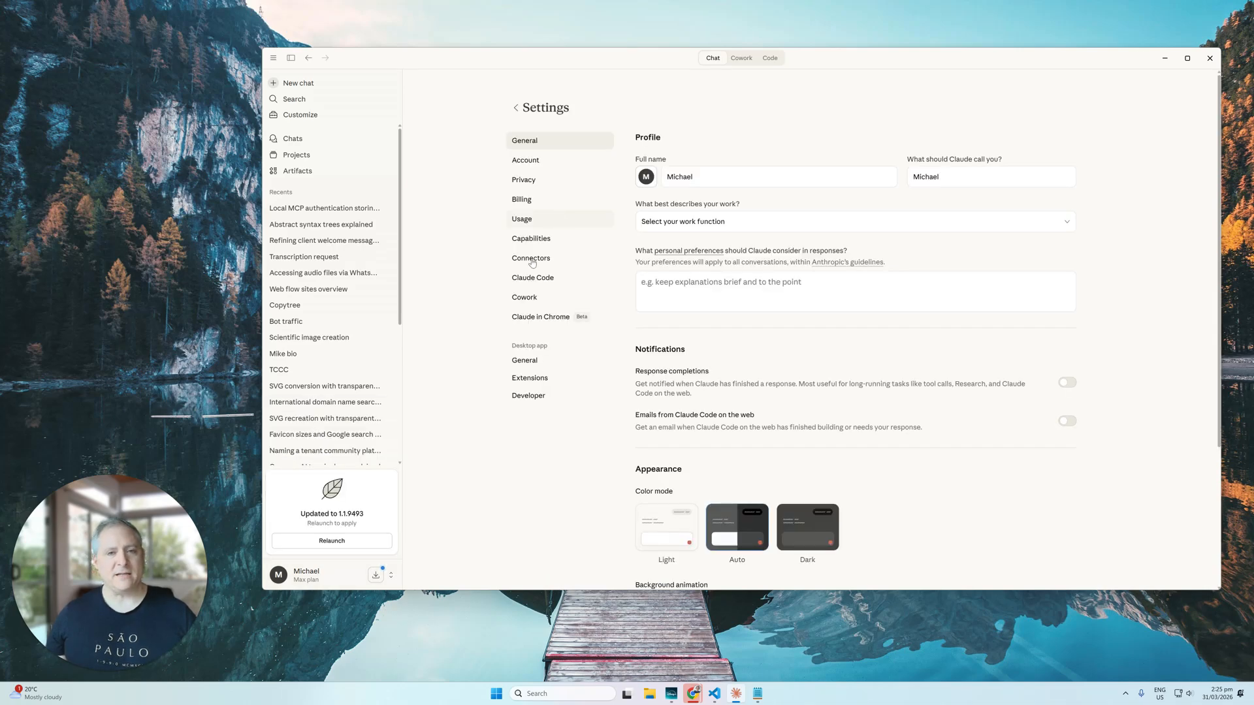
pyautogui.click(562, 259)
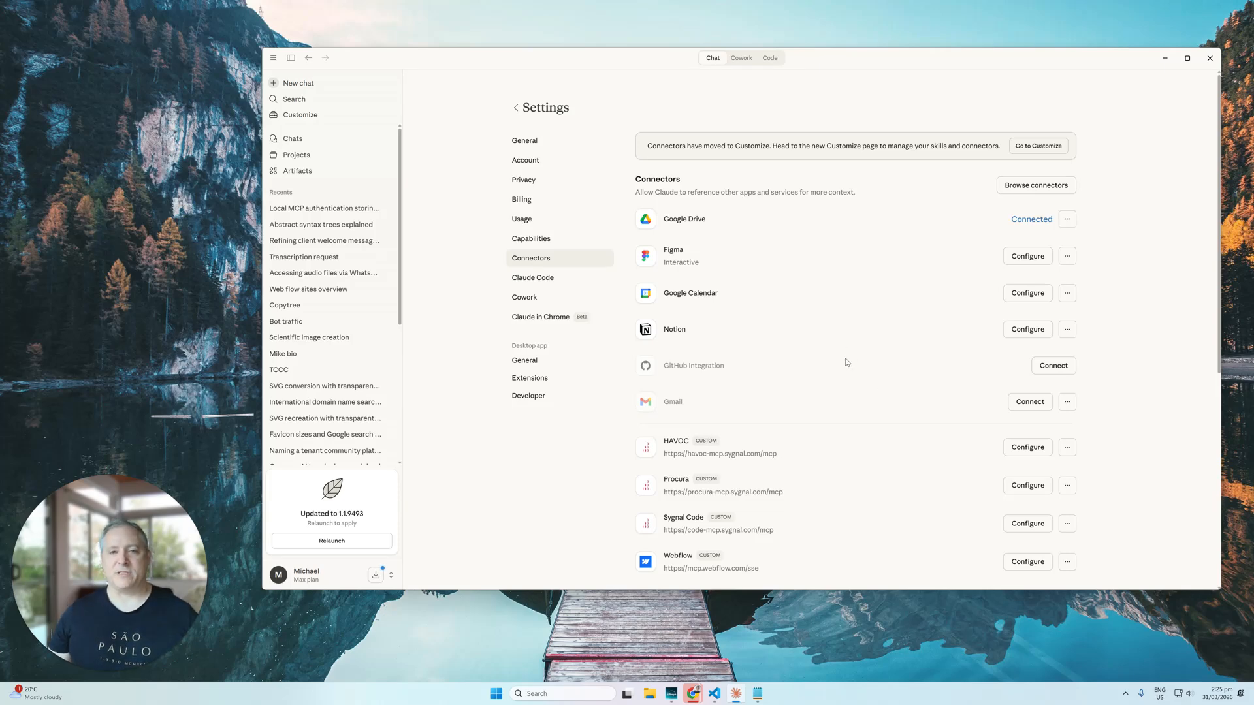
# Step: Look through the full list of configured connectors and open the additional options of the Webflow custom connector
pyautogui.scroll(-6, 847, 363)
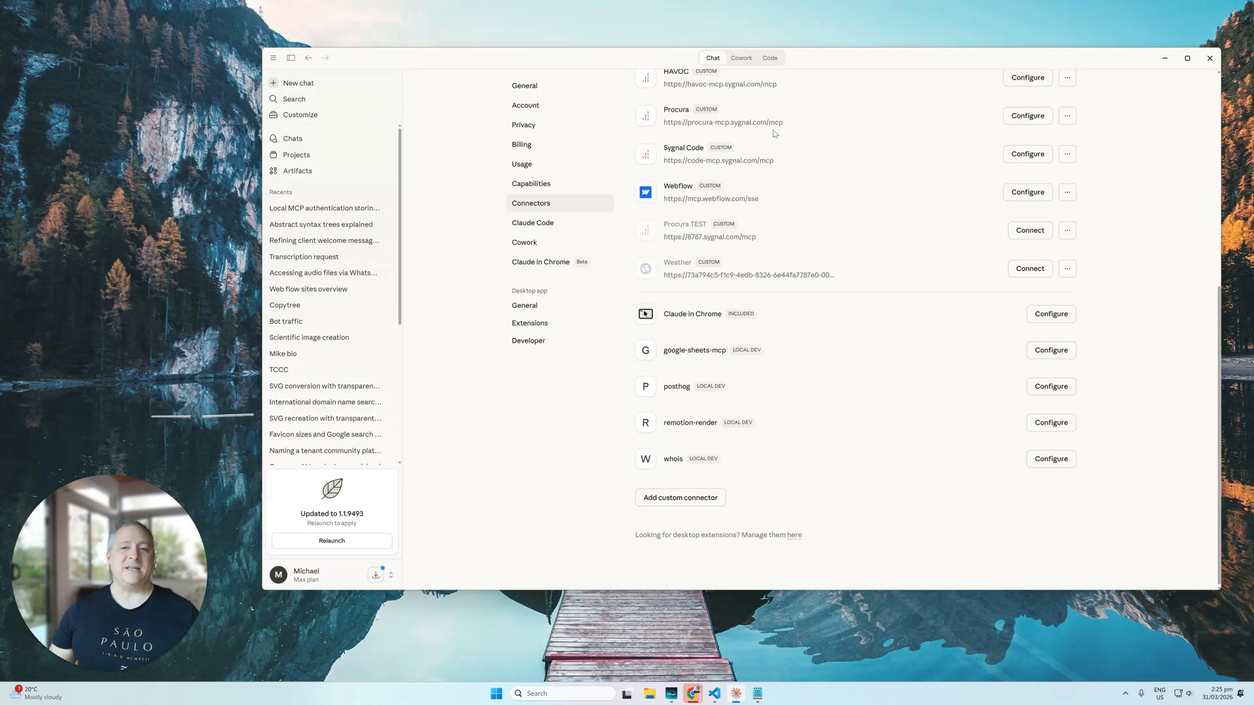
pyautogui.scroll(3, 797, 116)
pyautogui.scroll(-3, 798, 119)
pyautogui.scroll(5, 797, 119)
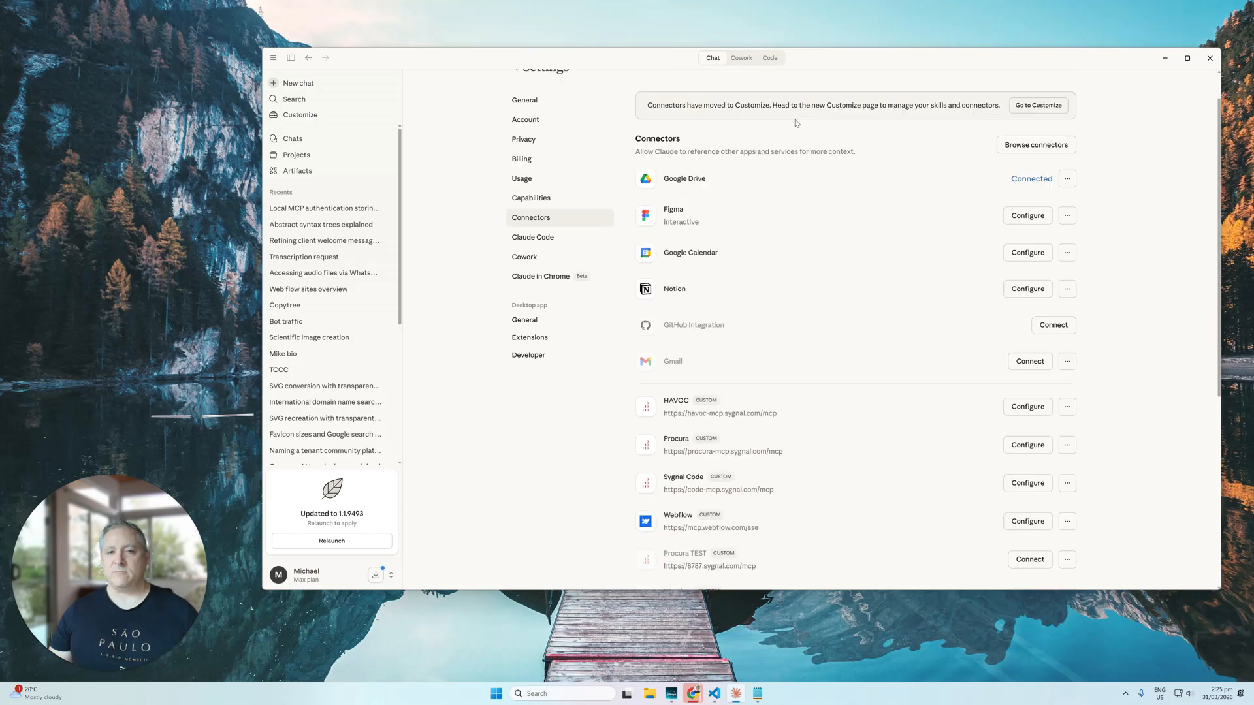
pyautogui.scroll(-3, 797, 119)
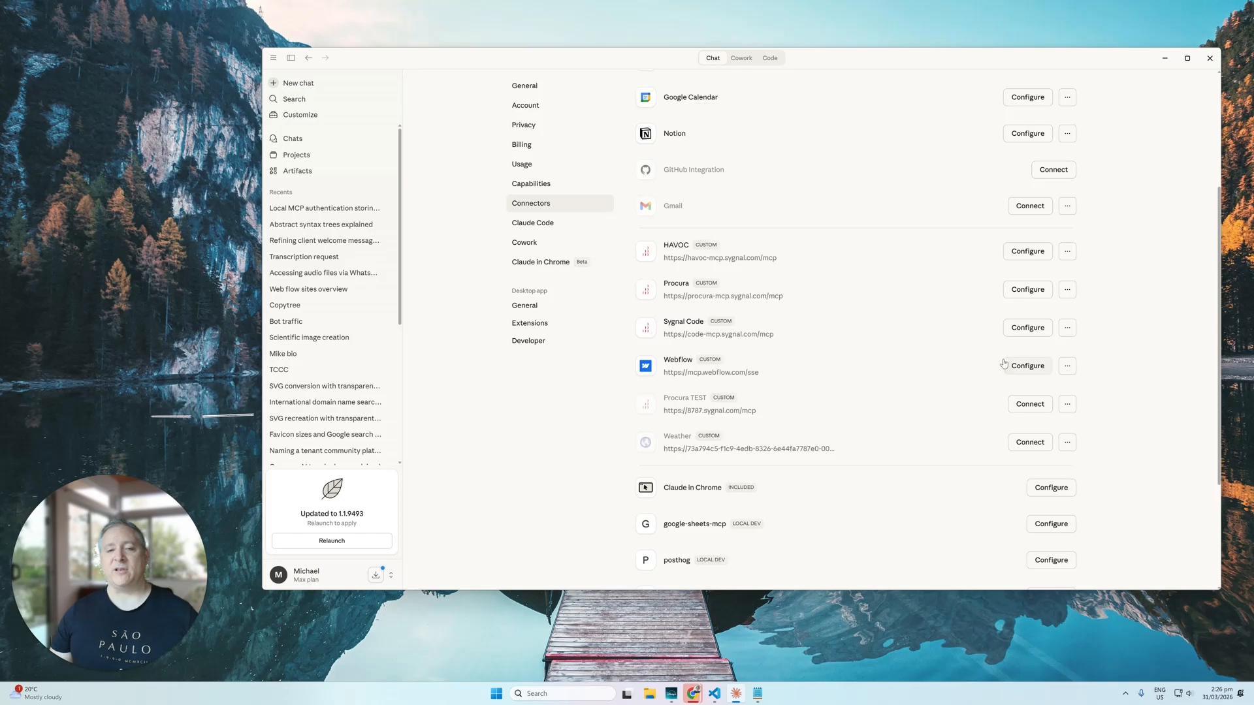
pyautogui.click(1068, 367)
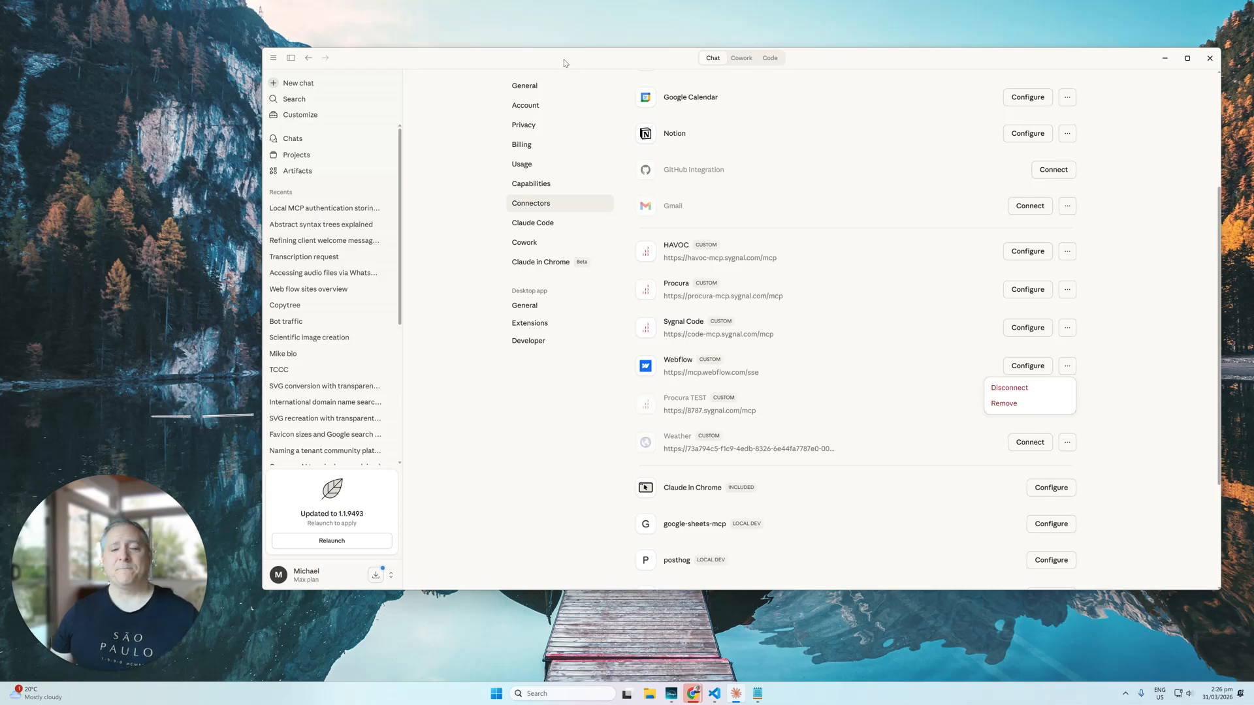
# Step: Move the Claude window off the screen and open a Command Prompt near the middle of the desktop
pyautogui.moveTo(565, 63); pyautogui.dragTo(1253, 264)
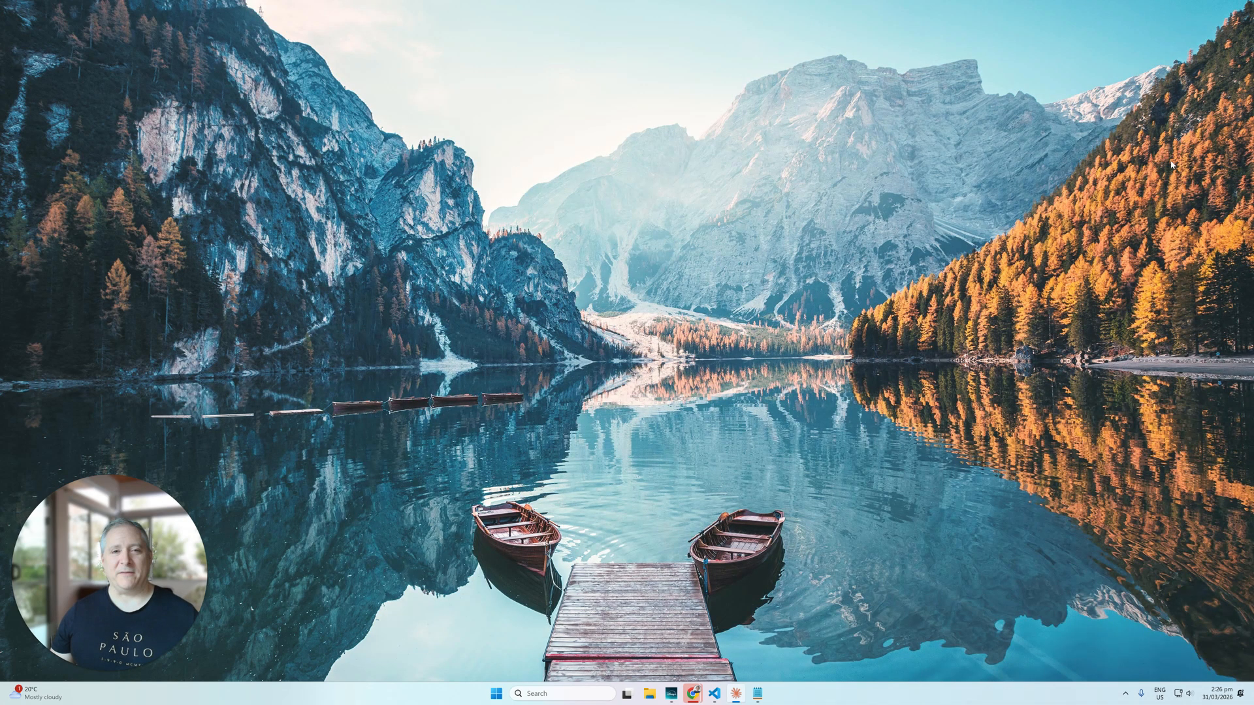
pyautogui.press('super')
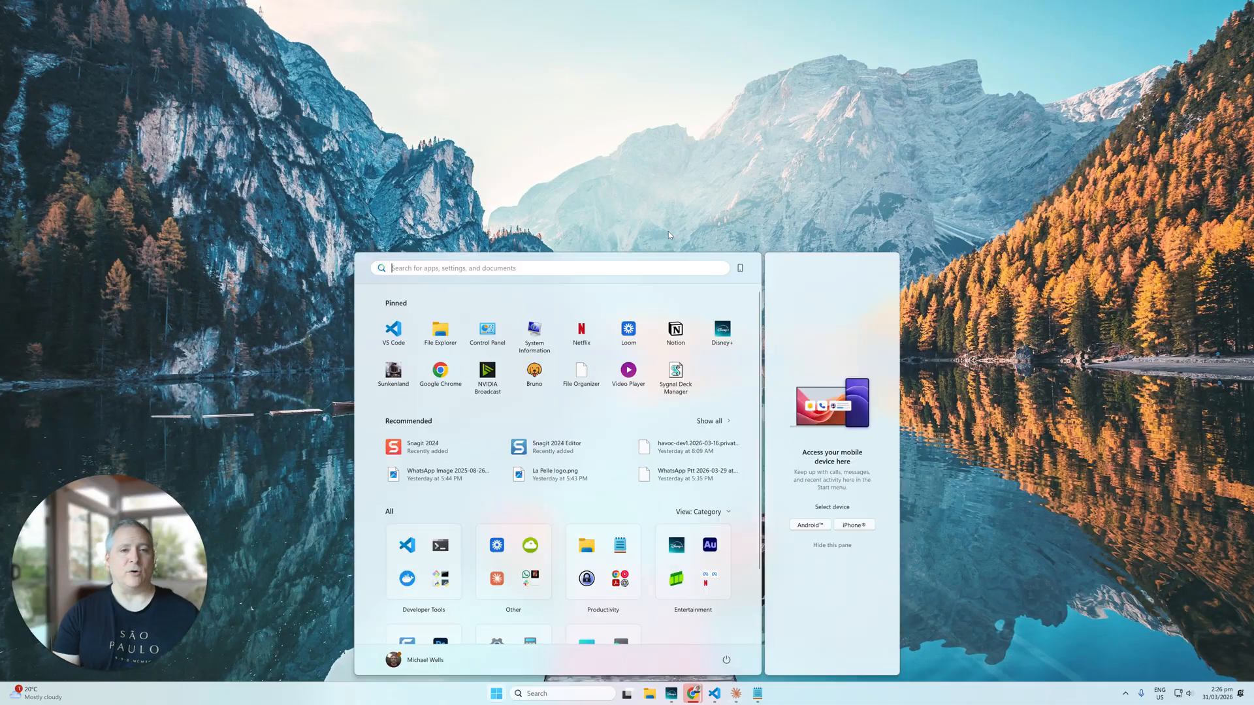
pyautogui.write('cmd')
pyautogui.press('Return')
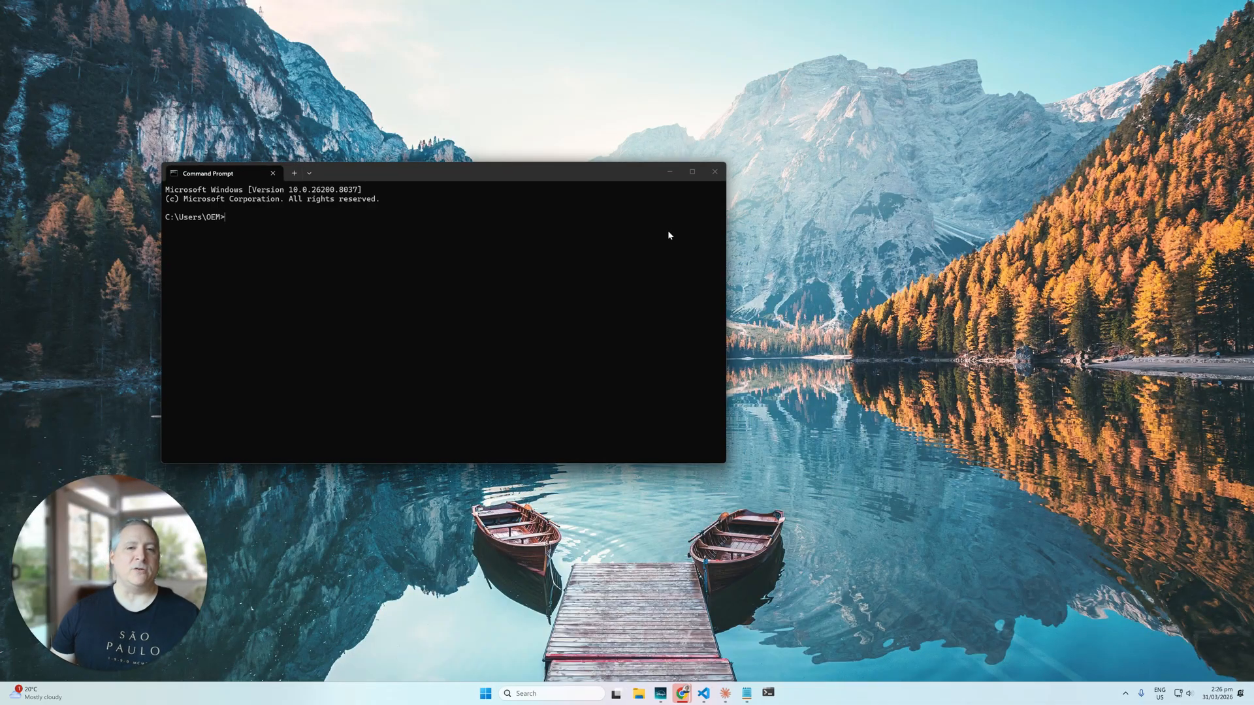
pyautogui.moveTo(559, 172); pyautogui.dragTo(828, 188)
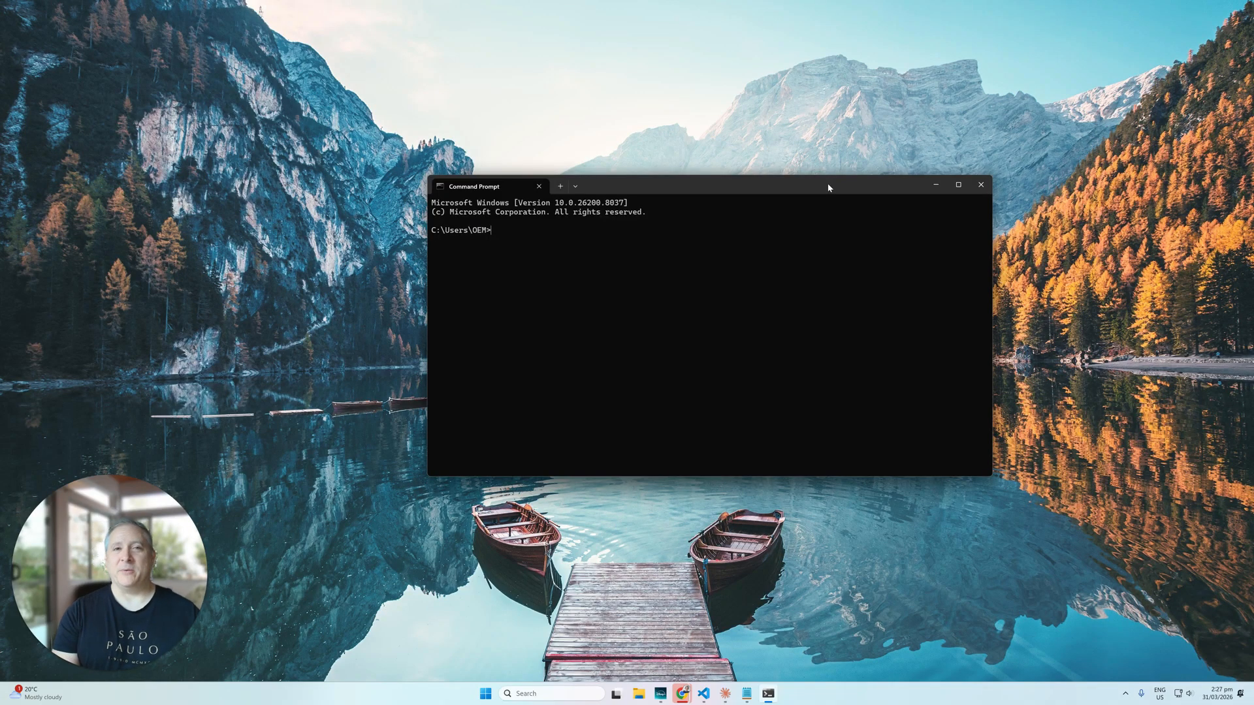
# Step: Change to the D:\Projects\Test directory in Command Prompt and list its contents
pyautogui.write('d:')
pyautogui.press('Return')
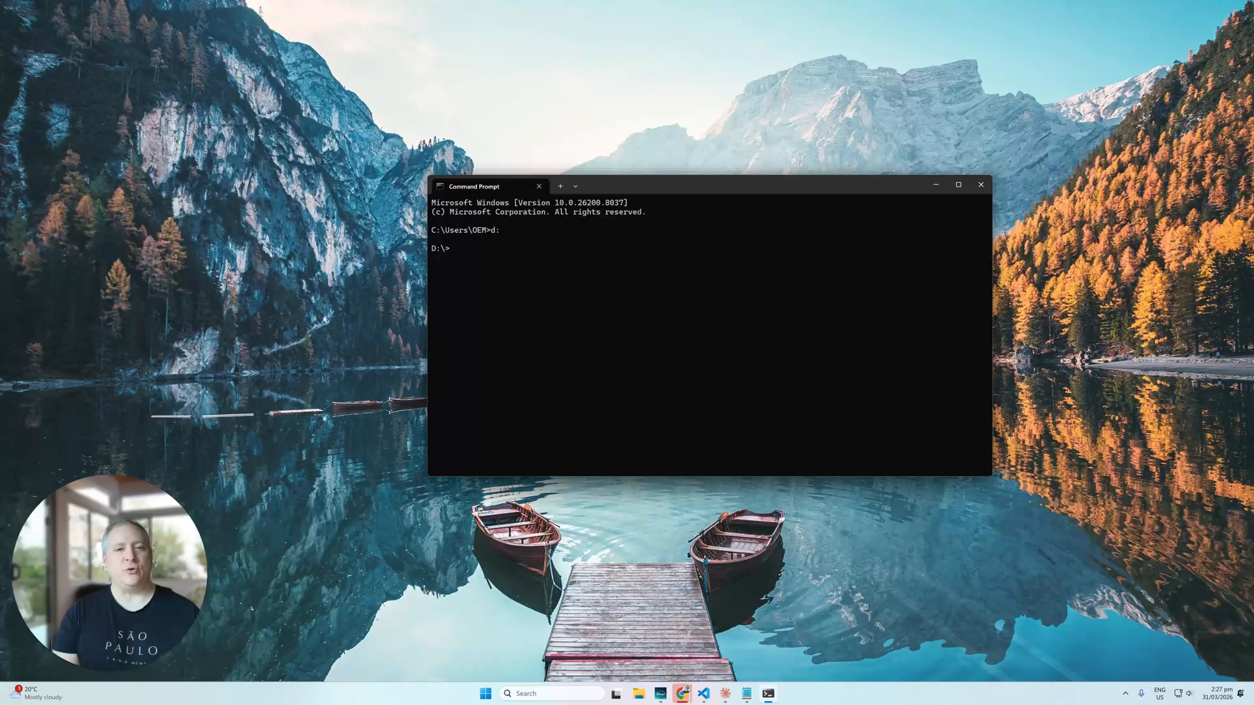
pyautogui.write('cd Projects')
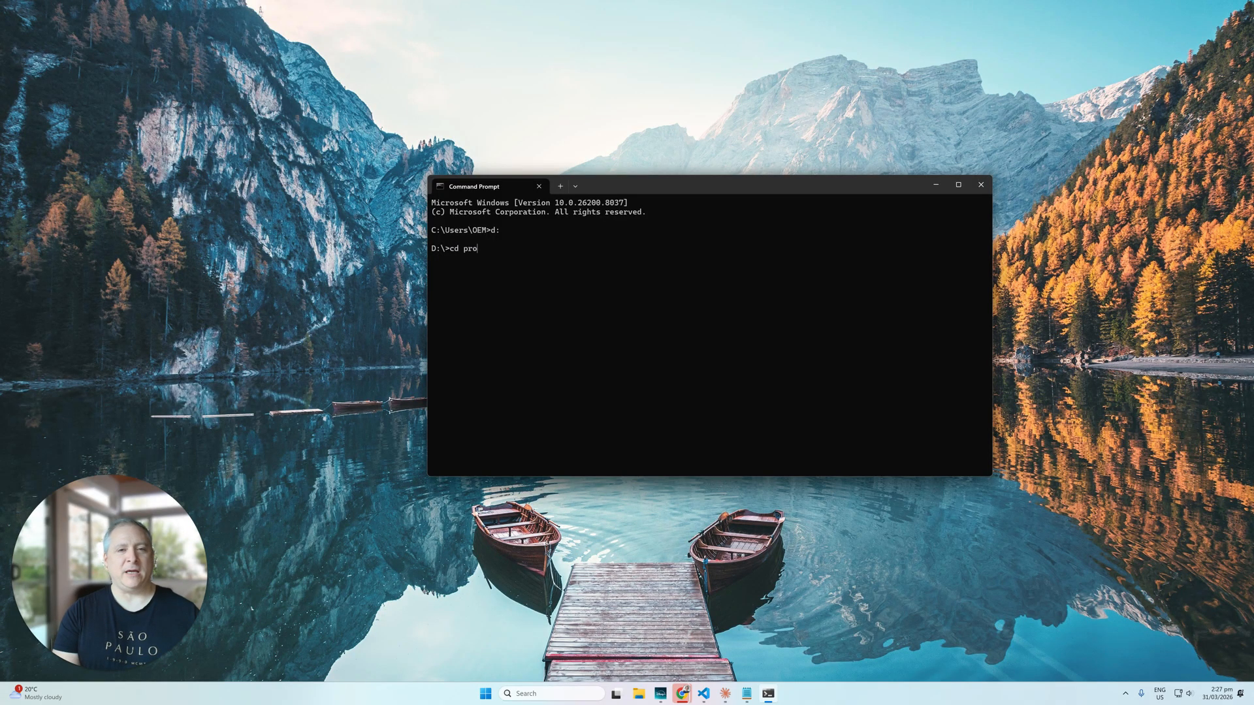
pyautogui.press('Return')
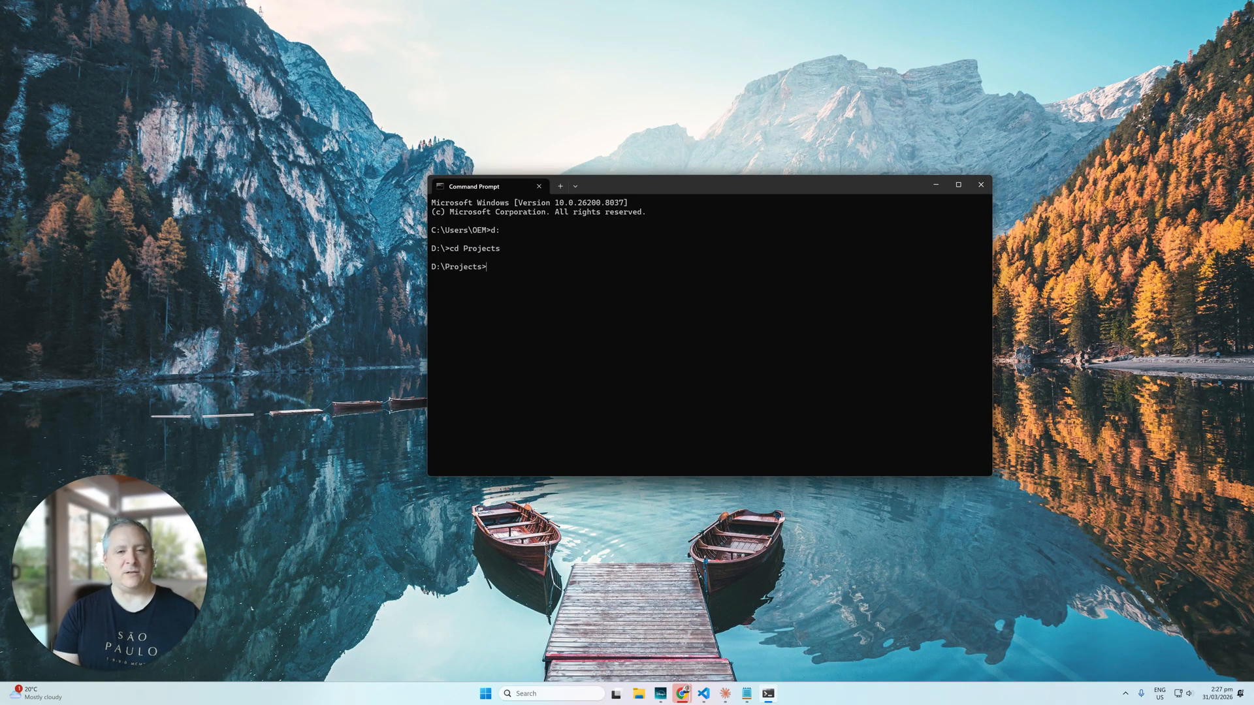
pyautogui.write('cd Test')
pyautogui.press('Return')
pyautogui.write('di')
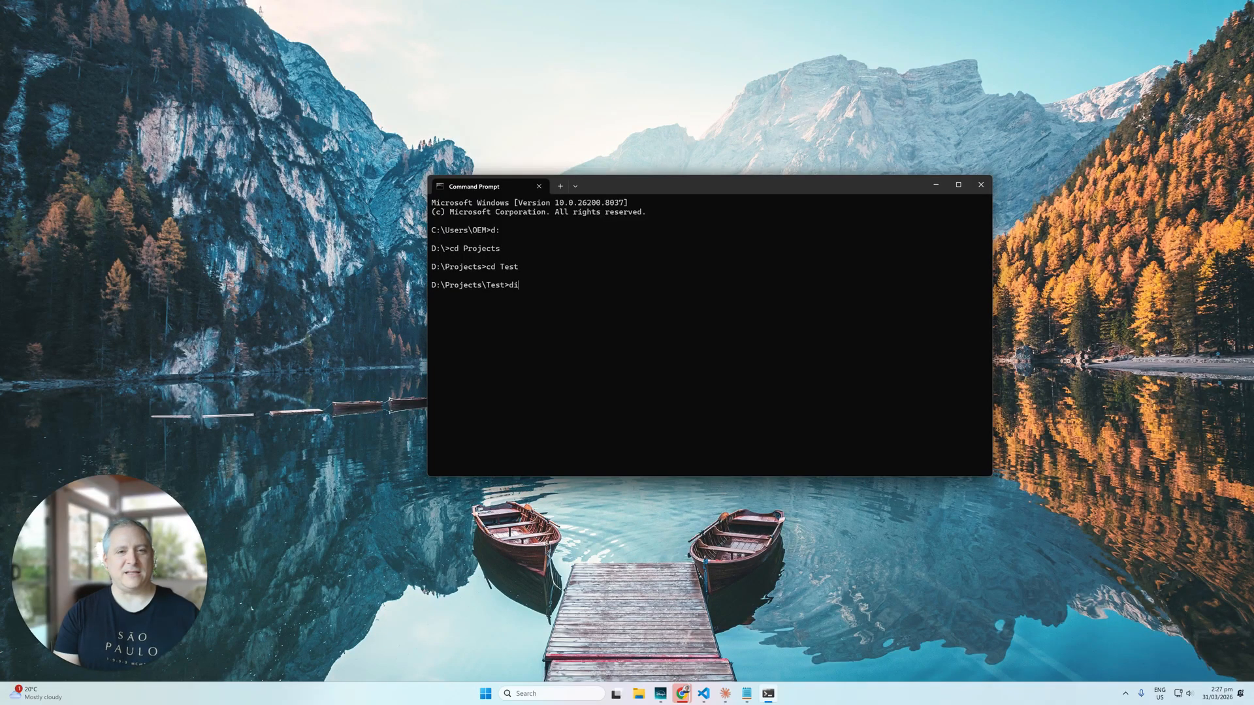
pyautogui.write('r')
pyautogui.press('Return')
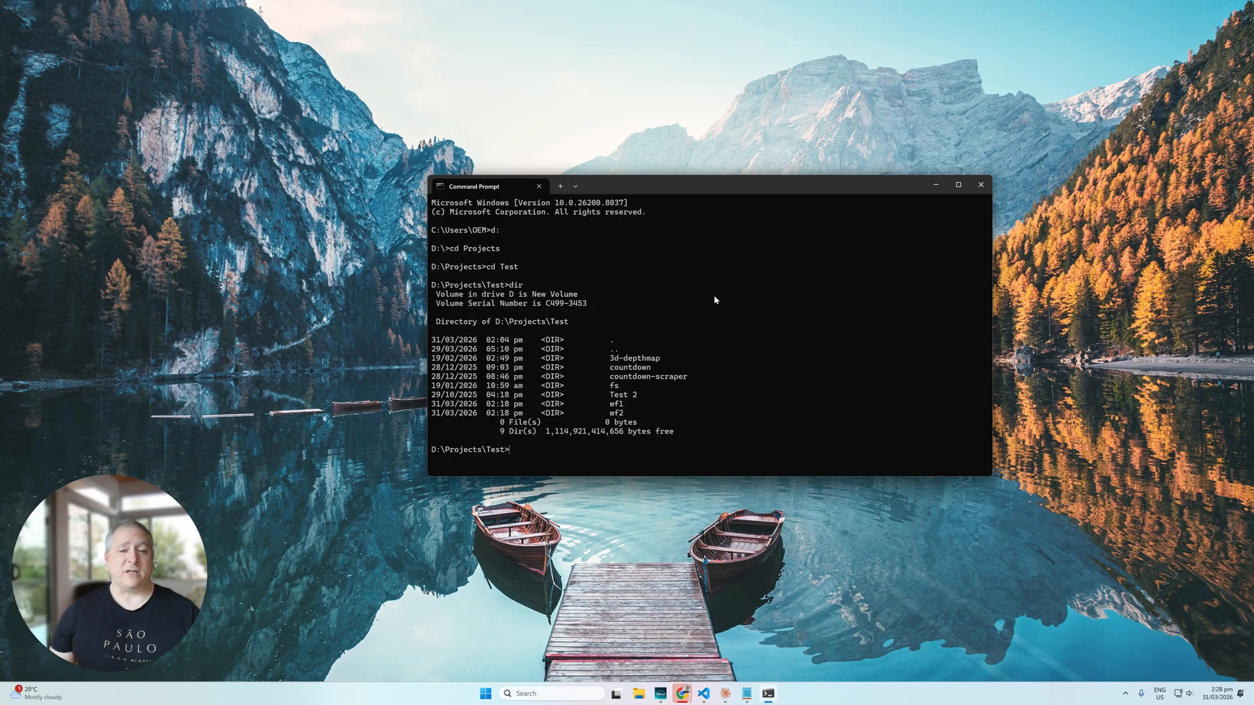
# Step: Change into the wf1 directory and list its contents
pyautogui.write('cd ')
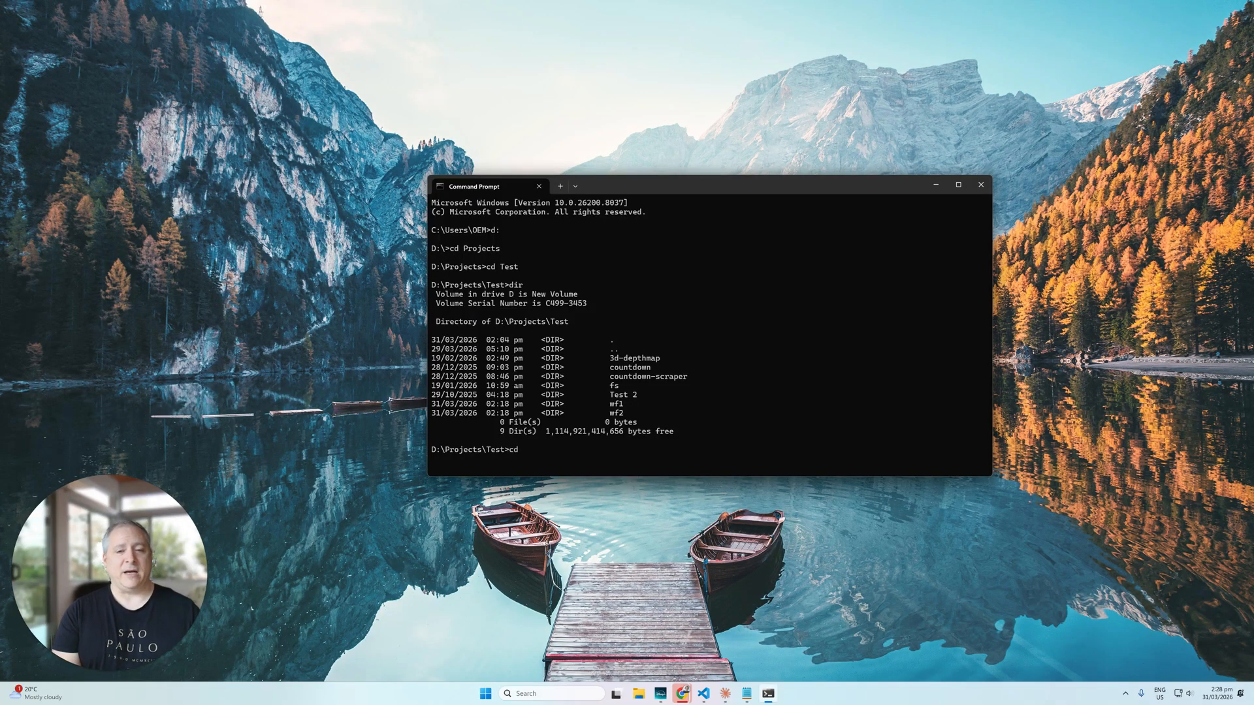
pyautogui.write('wf1')
pyautogui.press('Return')
pyautogui.write('dir')
pyautogui.press('Return')
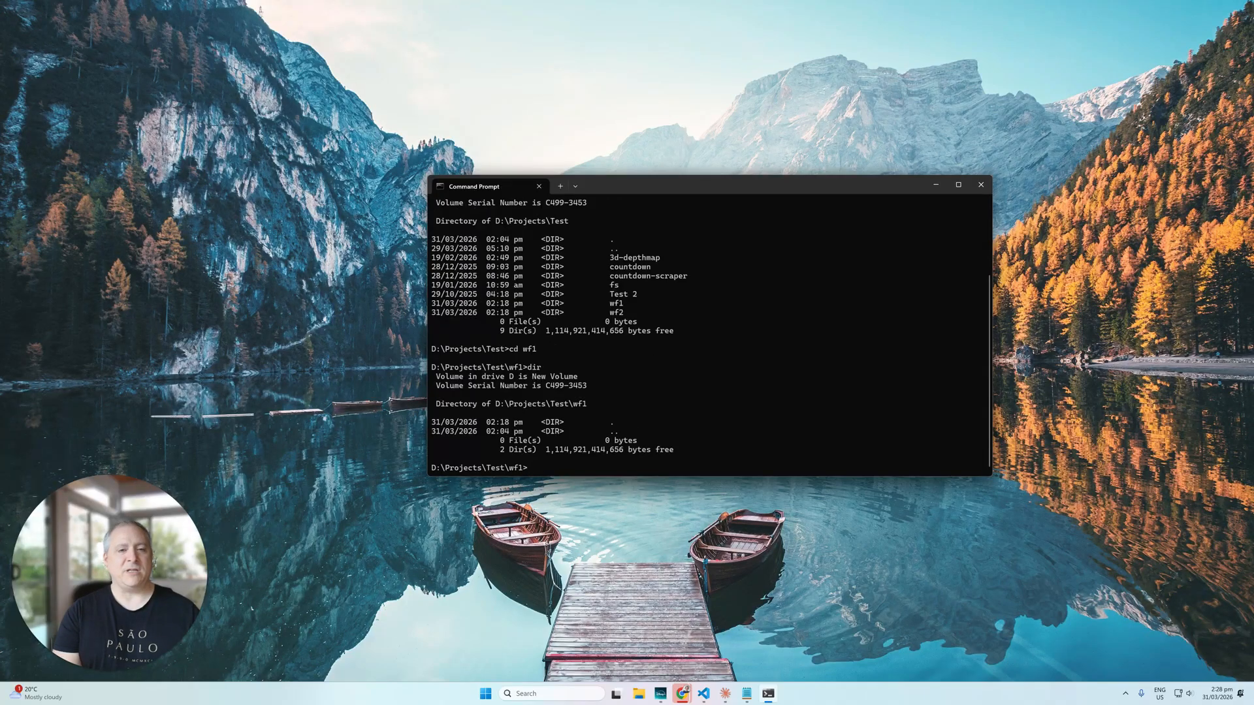
# Step: Open the wf1 folder in VS Code with "code ." and close the "View available sites in Webflow" conversation
pyautogui.write('code .')
pyautogui.press('Return')
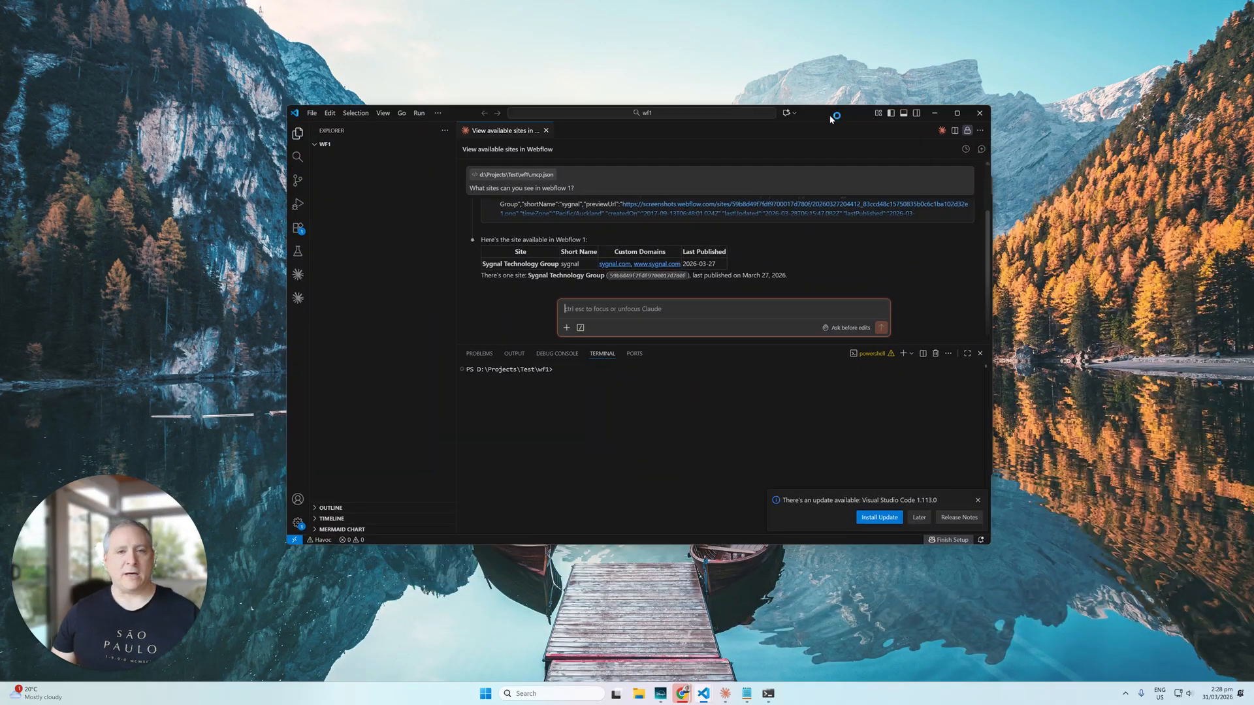
pyautogui.click(618, 142)
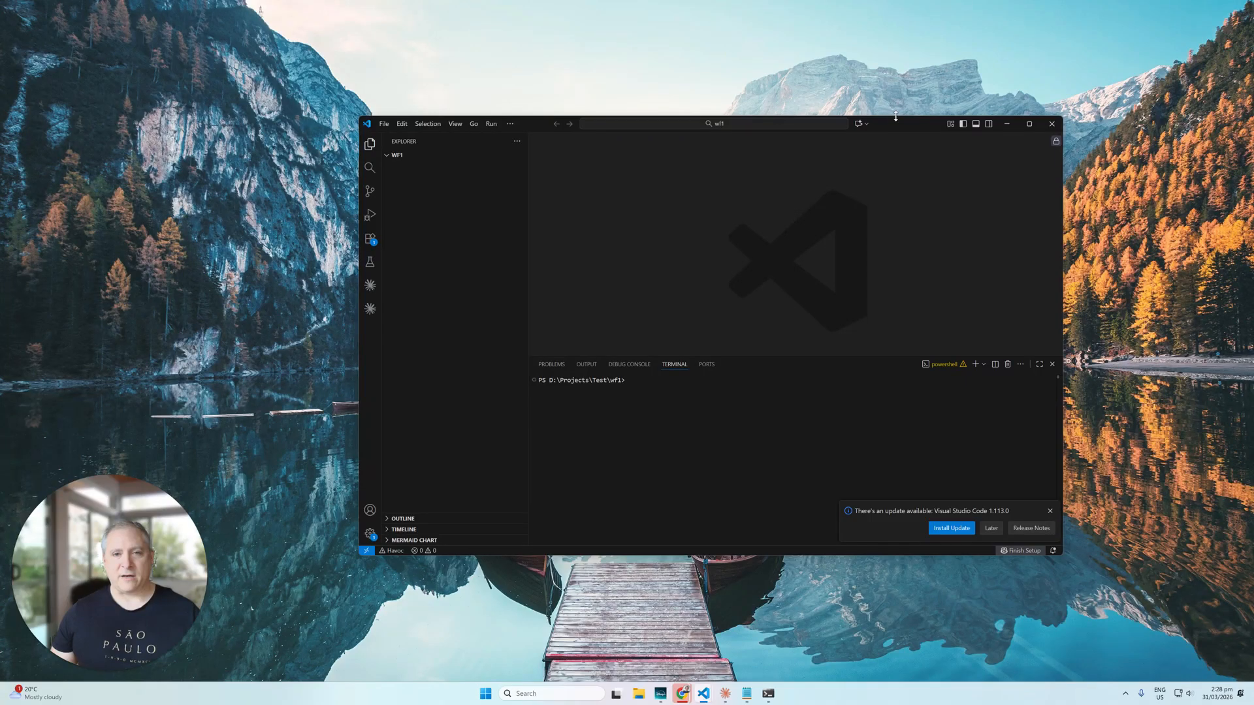
pyautogui.moveTo(895, 117); pyautogui.dragTo(824, 73)
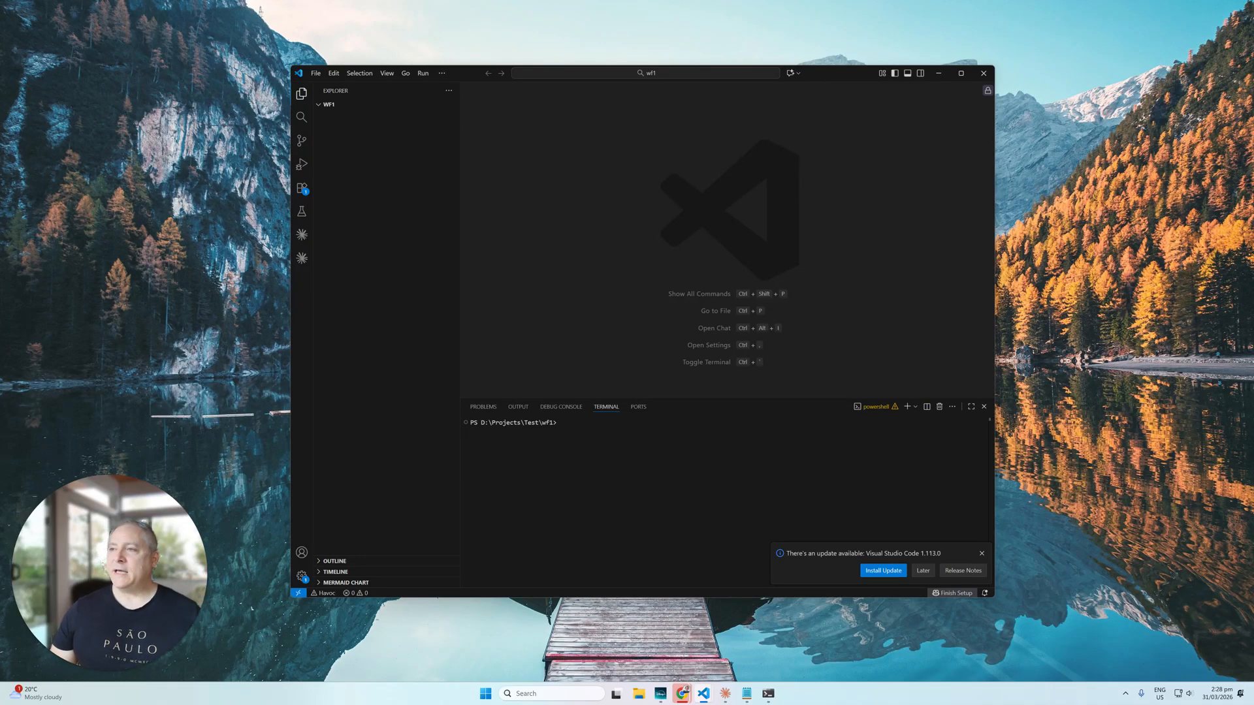
# Step: Bring the browser with Webflow's MCP Server "Getting started" page on screen and review the setup overview down to Installation
pyautogui.moveTo(1252, 54); pyautogui.dragTo(684, 48)
pyautogui.click(885, 399)
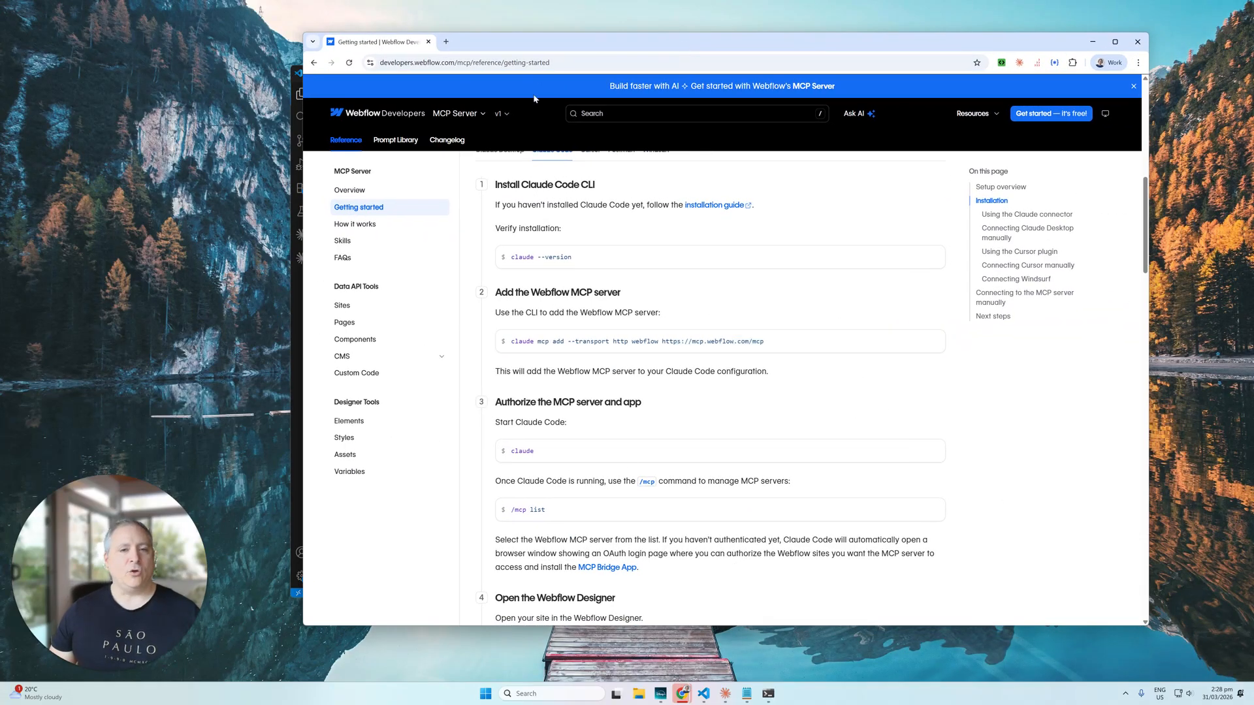
pyautogui.scroll(8, 533, 444)
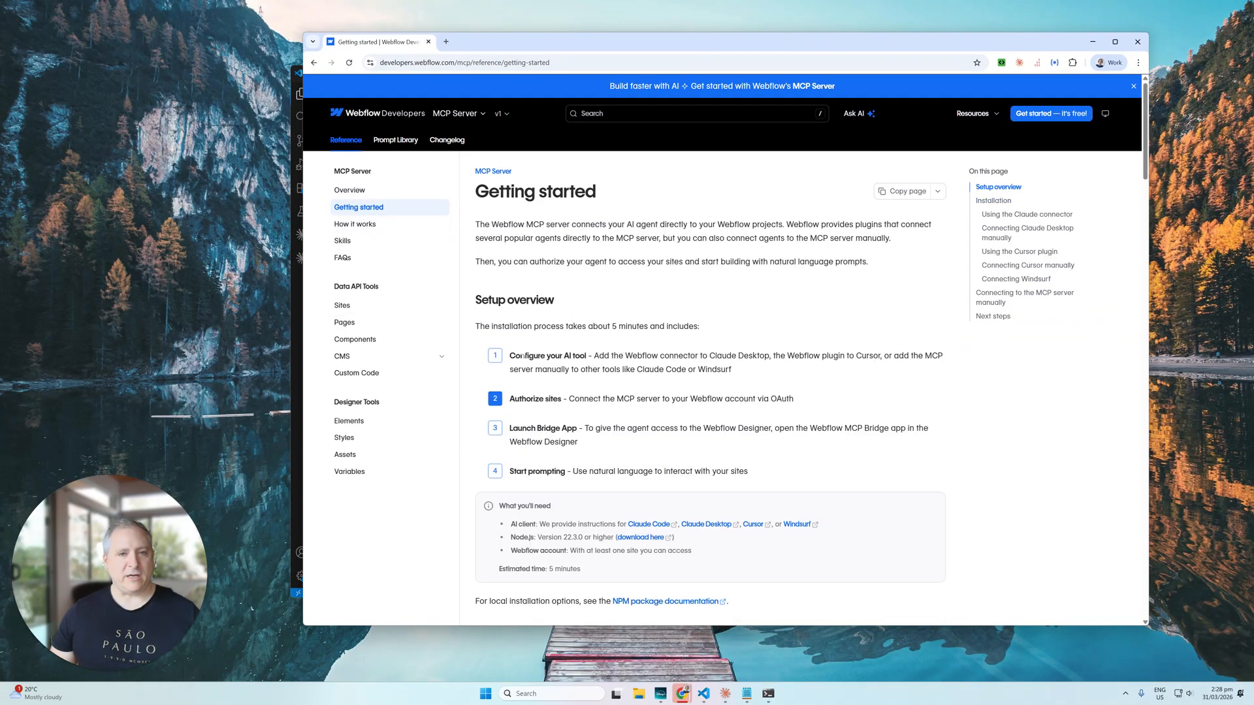
pyautogui.scroll(-4, 386, 236)
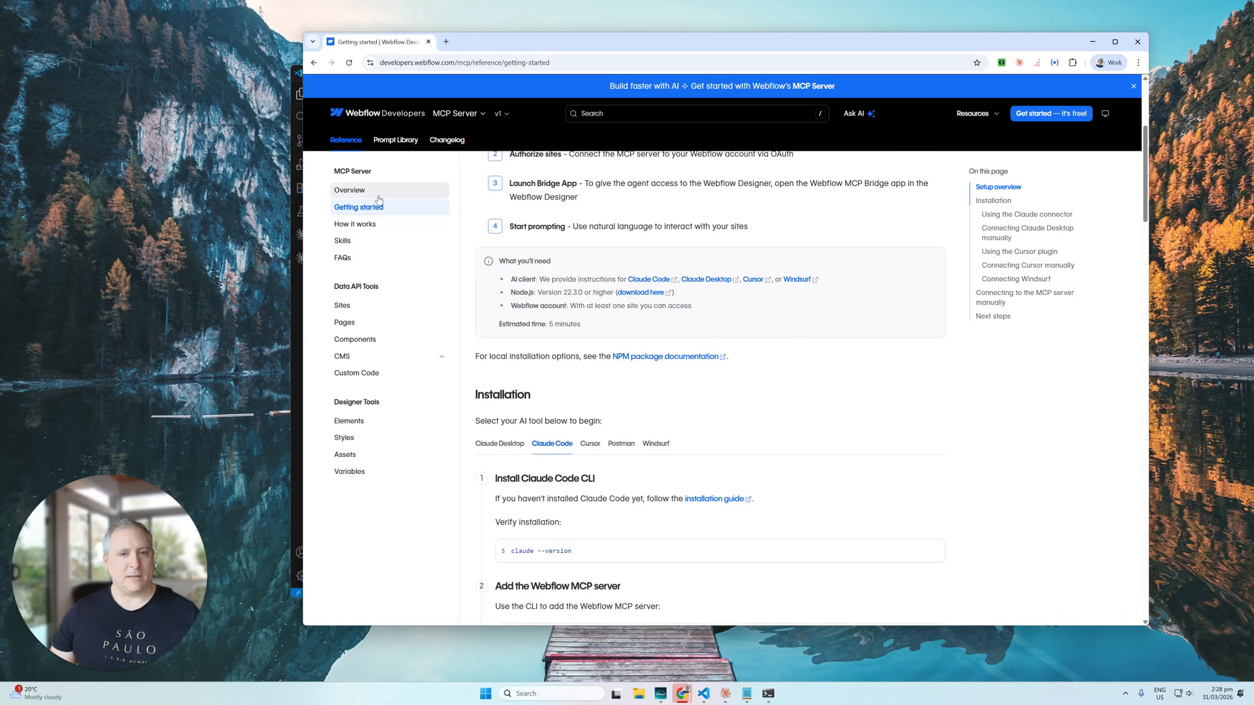
pyautogui.scroll(-2, 504, 244)
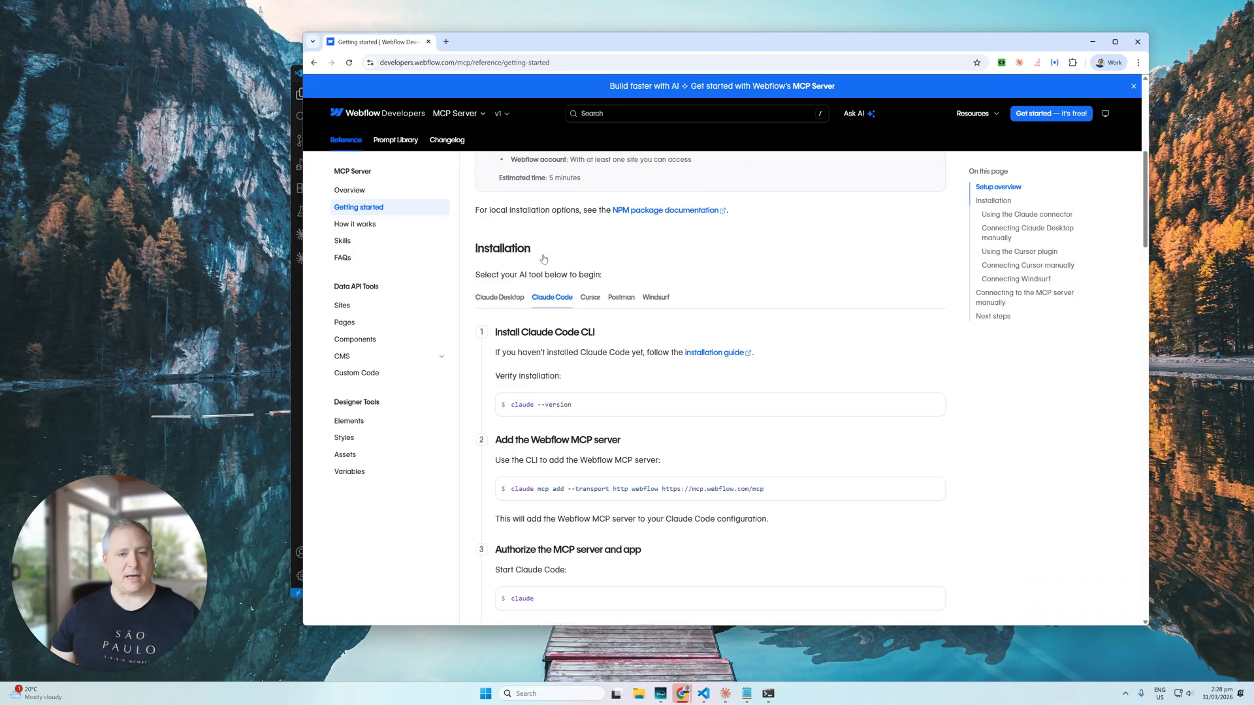
# Step: Examine the Claude Desktop installation instructions, covering both the Claude connector and the manual mcpServers configuration
pyautogui.click(520, 300)
pyautogui.click(546, 299)
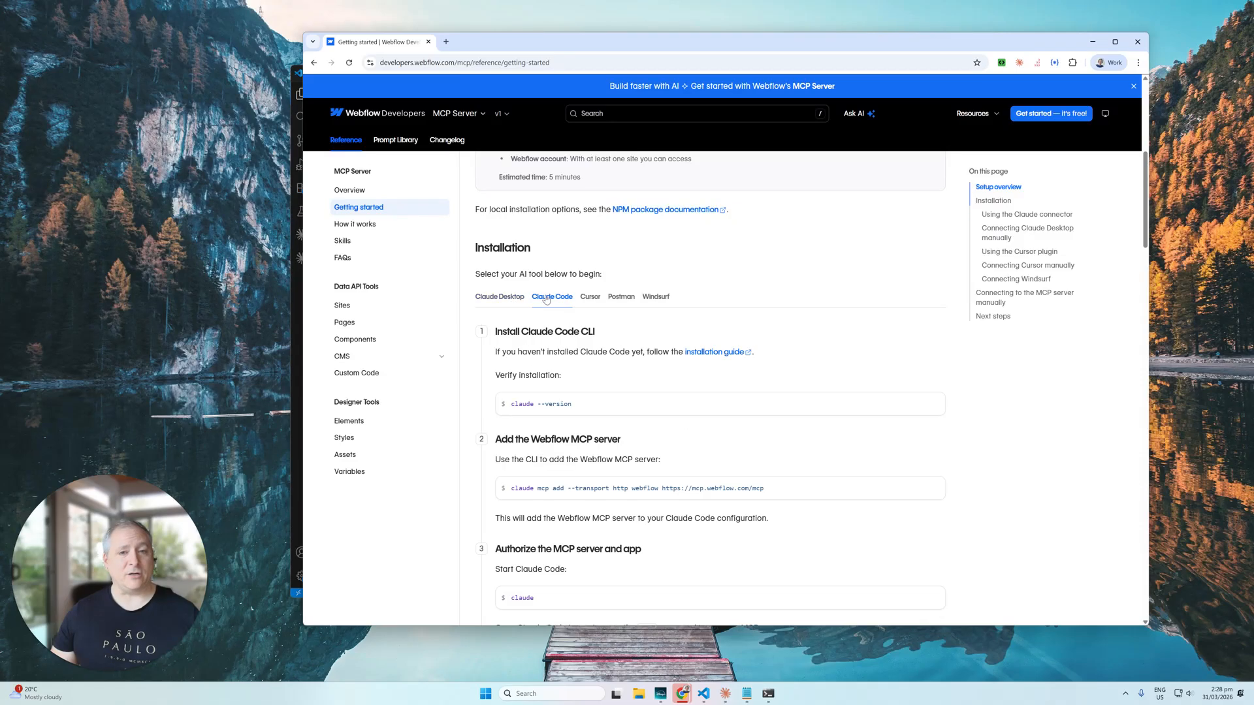
pyautogui.click(516, 299)
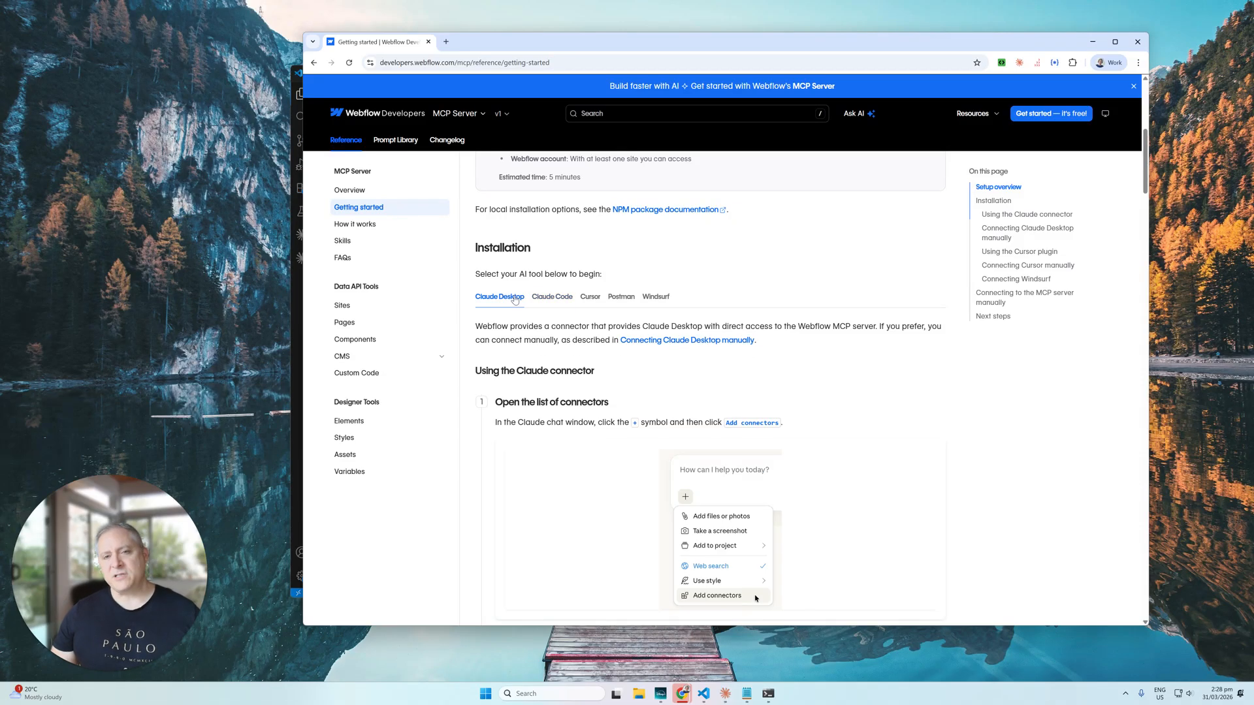
pyautogui.scroll(-2, 519, 301)
pyautogui.scroll(-1, 520, 300)
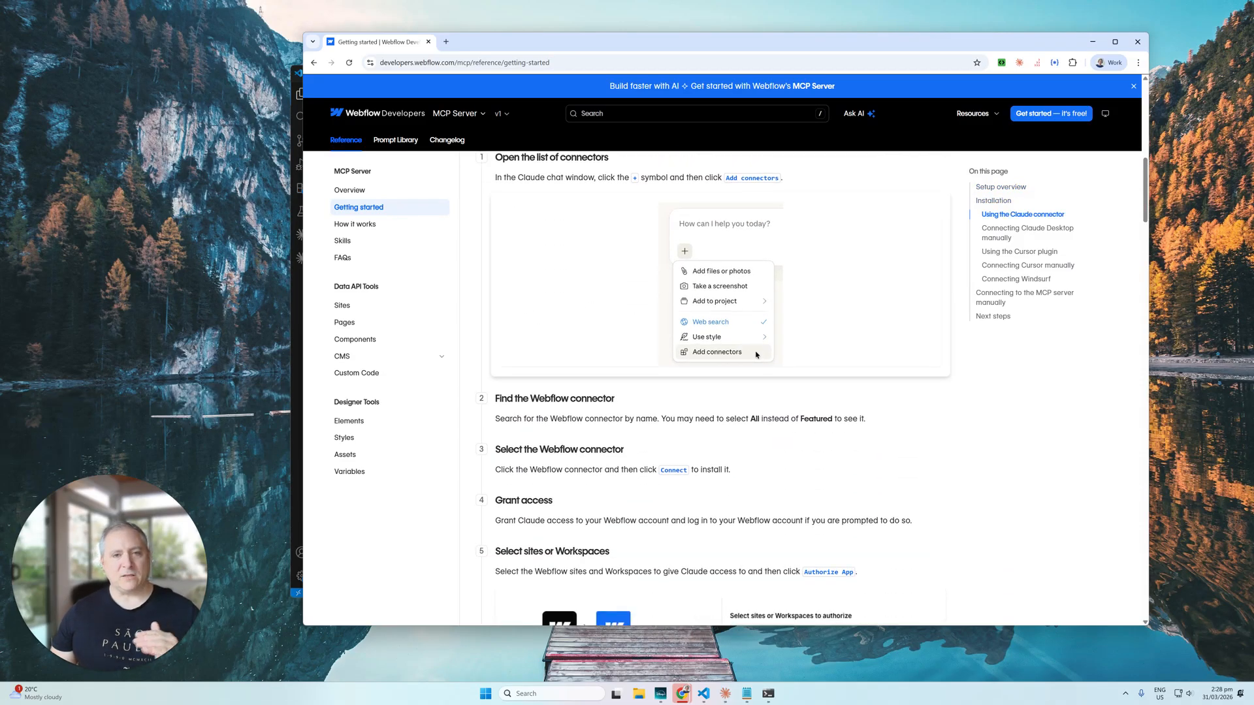
pyautogui.scroll(-2, 644, 306)
pyautogui.scroll(-5, 632, 302)
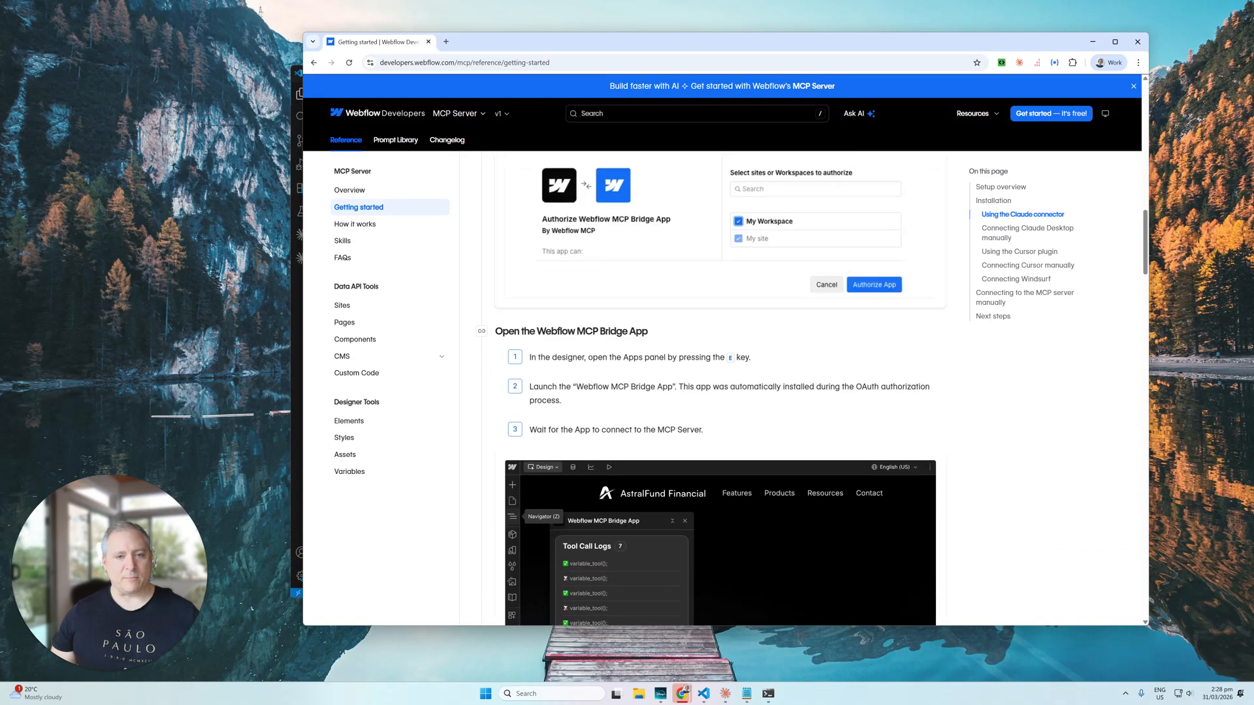
pyautogui.scroll(-13, 551, 302)
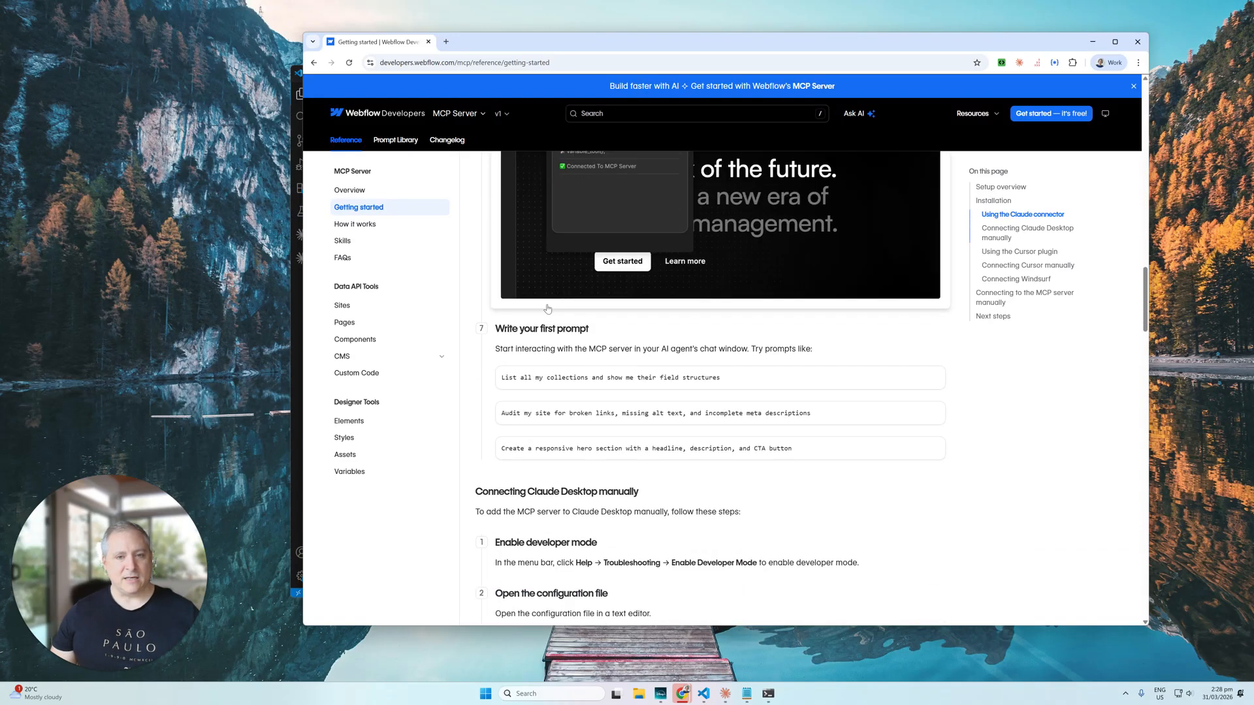
pyautogui.scroll(-1, 506, 304)
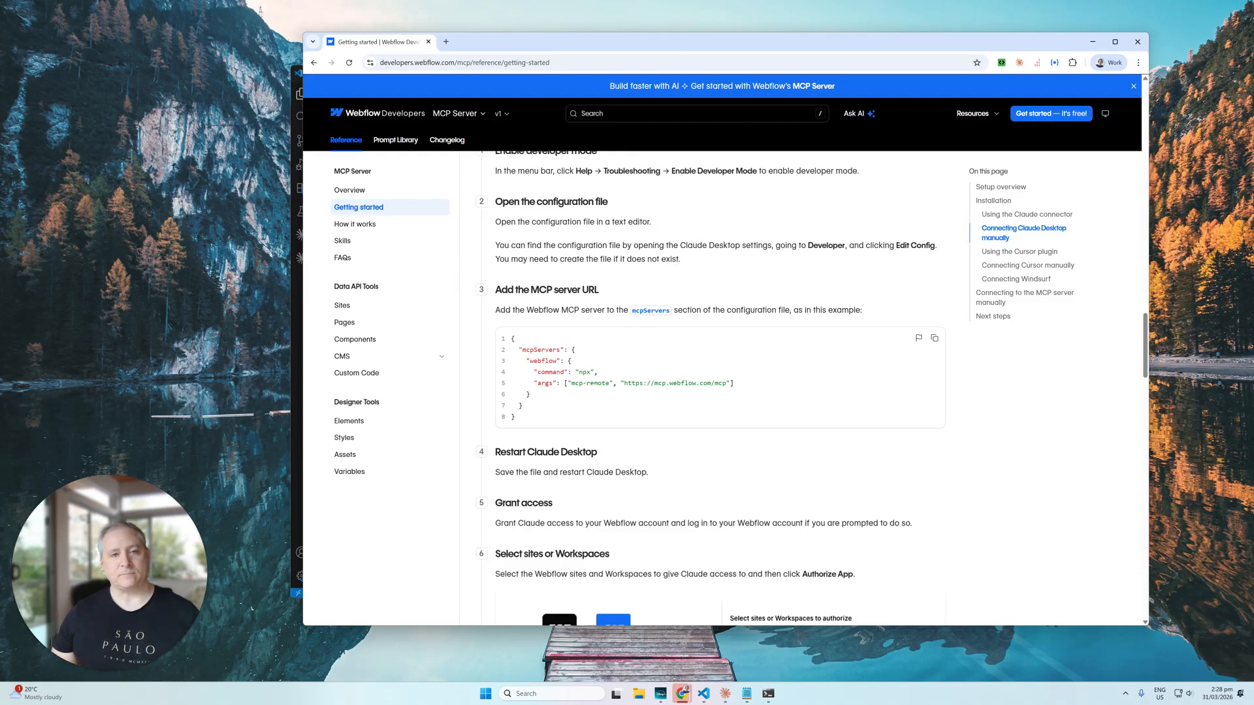
pyautogui.scroll(15, 719, 386)
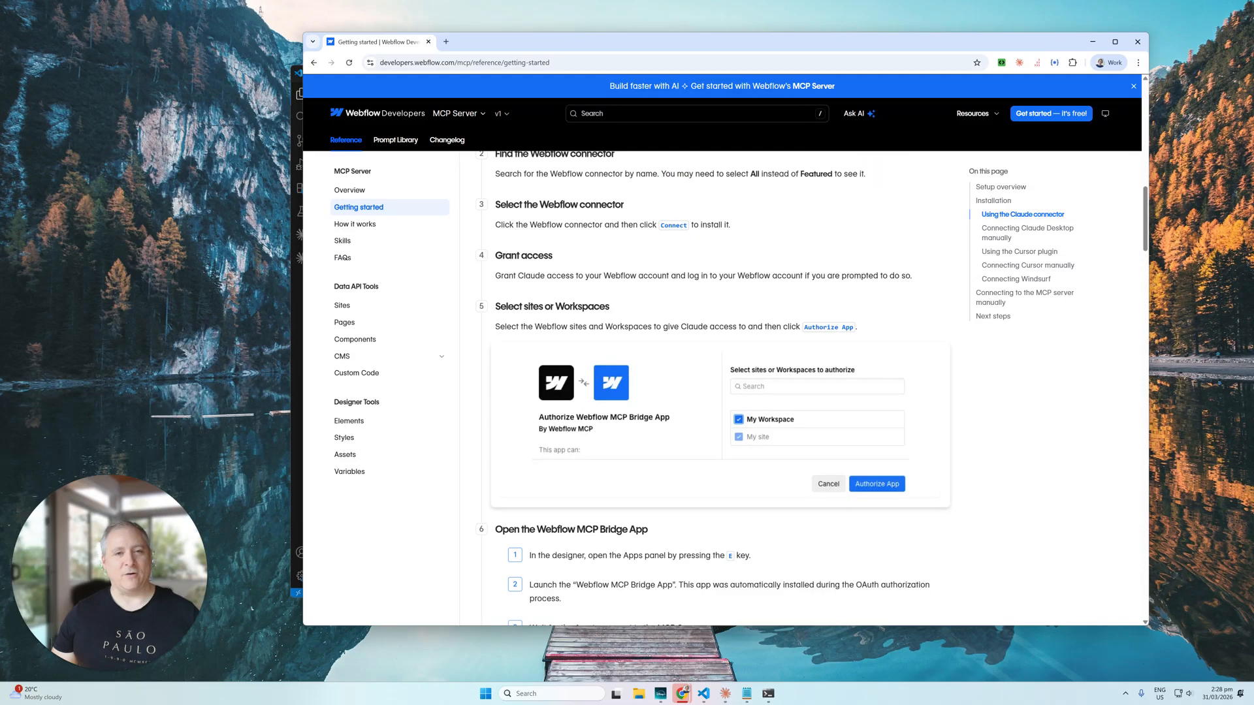
pyautogui.scroll(-4, 547, 306)
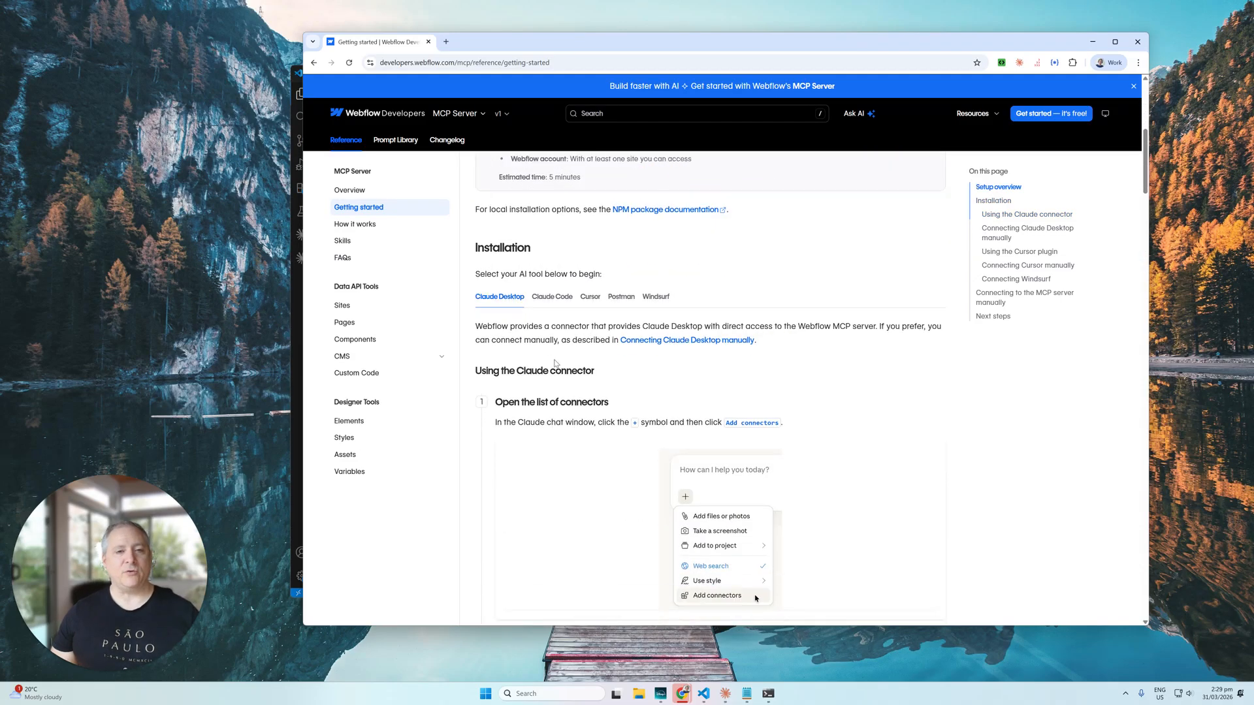
# Step: Show the Claude Code installation instructions and examine the command that adds the Webflow MCP server
pyautogui.click(550, 298)
pyautogui.scroll(-3, 729, 348)
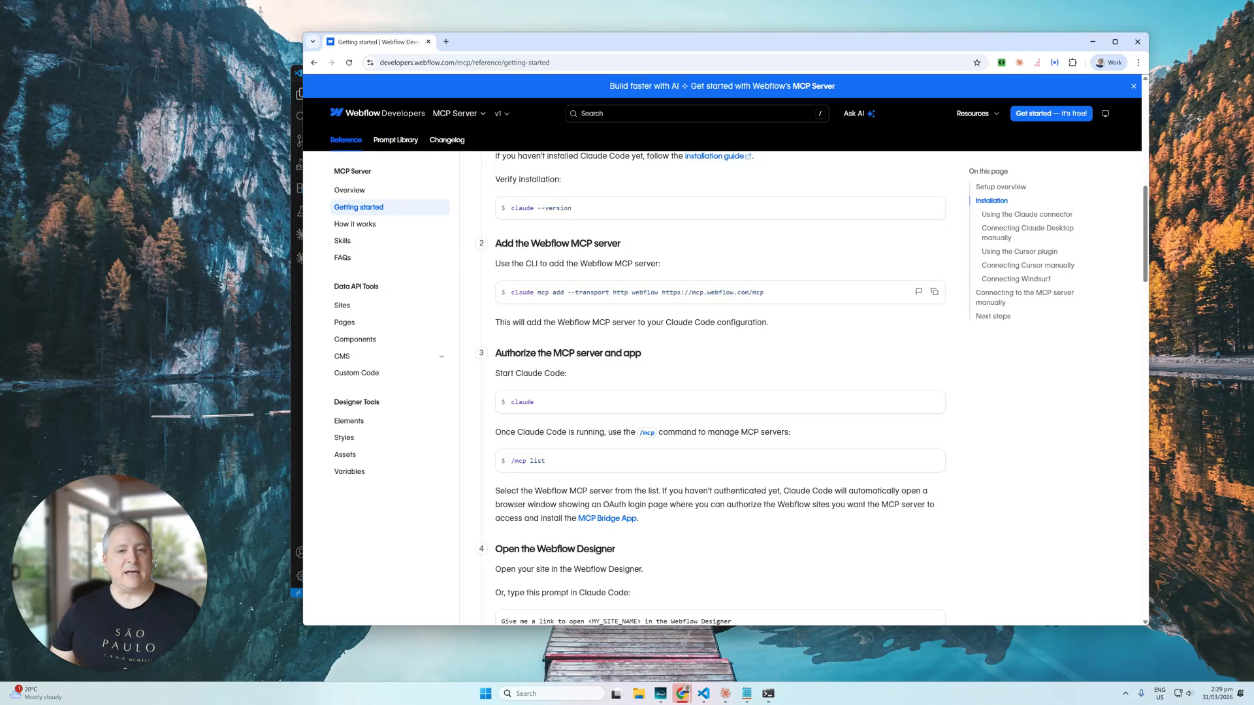
pyautogui.doubleClick(514, 292)
pyautogui.moveTo(513, 293); pyautogui.dragTo(766, 292)
pyautogui.click(780, 279)
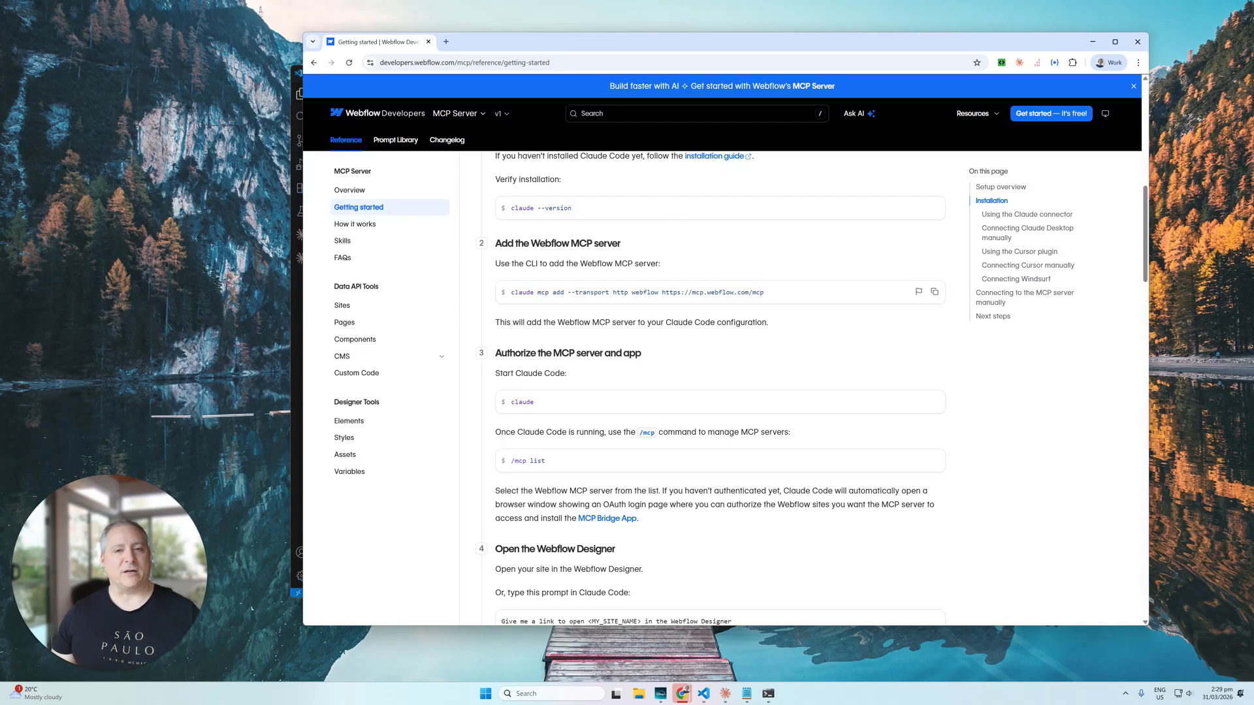
# Step: Examine each part of the "claude mcp add" command: the transport option, the server name webflow and the server URL
pyautogui.doubleClick(522, 292)
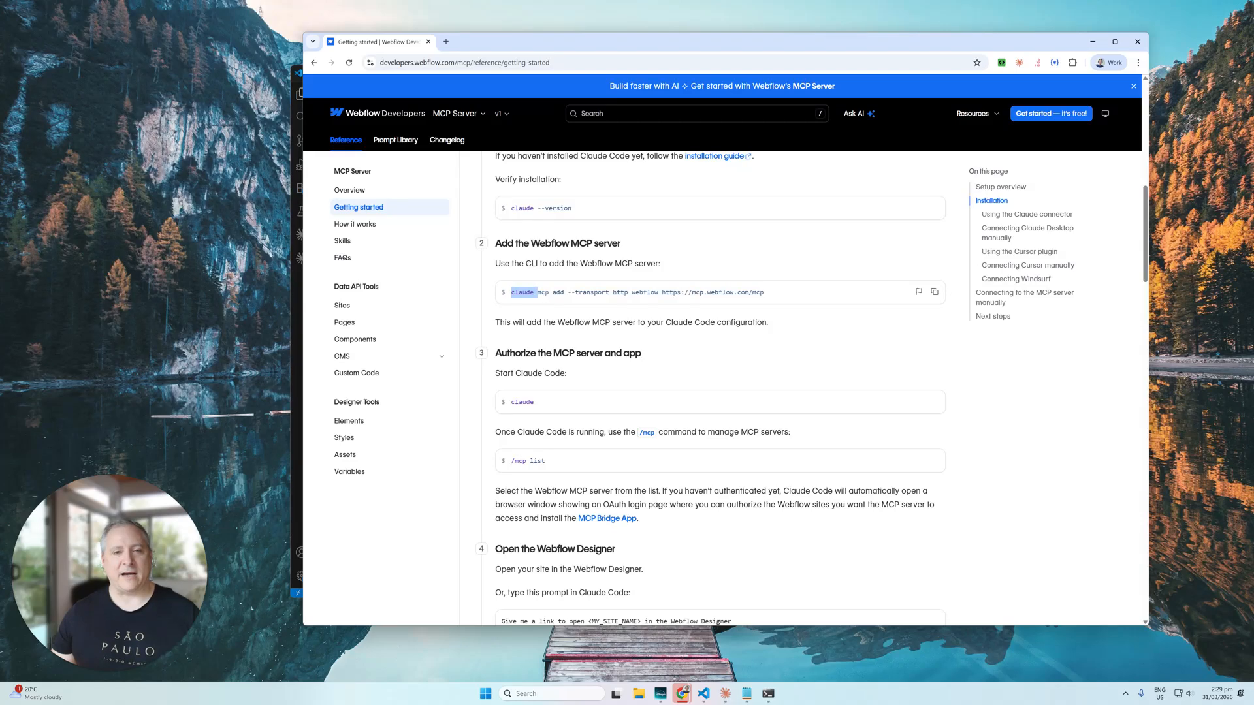
pyautogui.doubleClick(545, 292)
pyautogui.moveTo(549, 294); pyautogui.dragTo(562, 293)
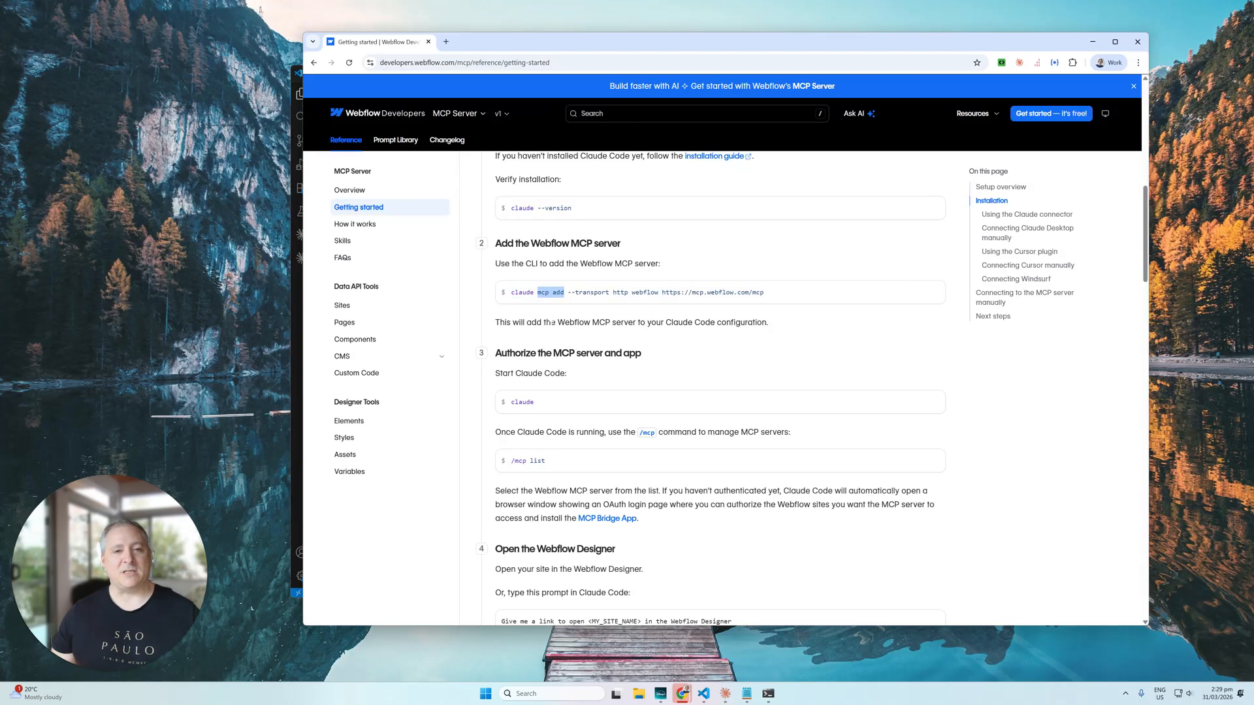
pyautogui.click(568, 305)
pyautogui.moveTo(568, 292); pyautogui.dragTo(629, 292)
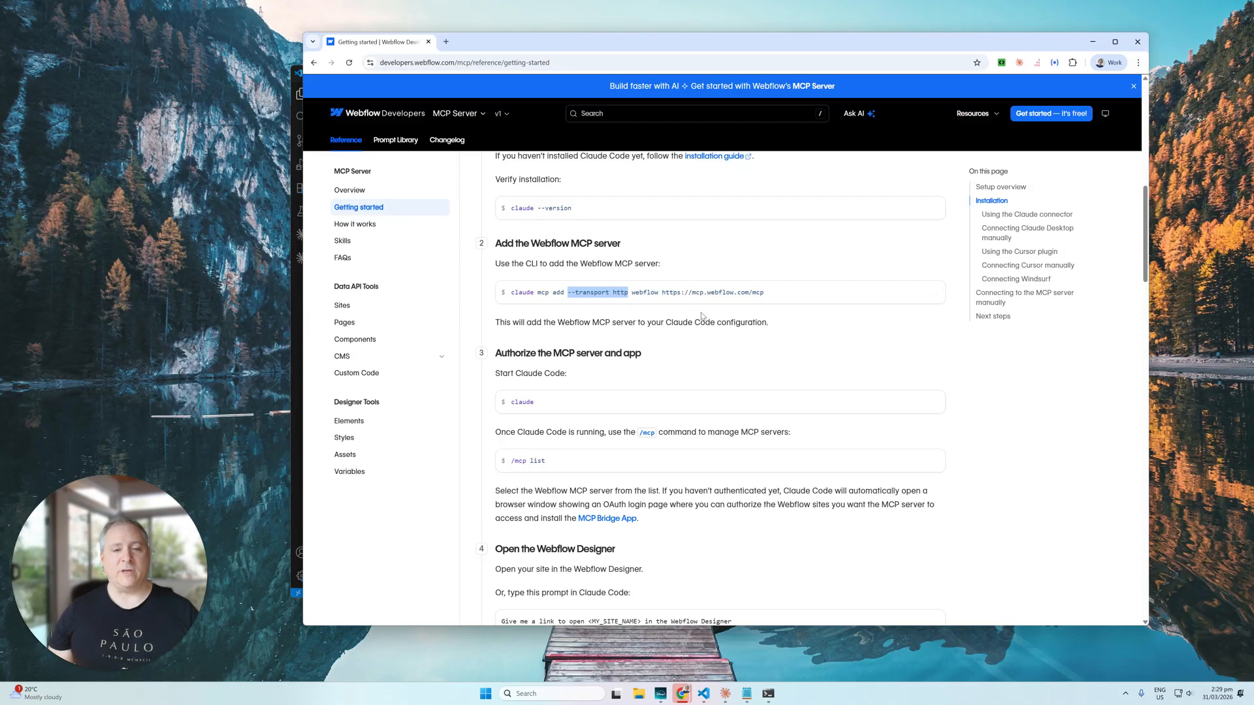
pyautogui.doubleClick(645, 291)
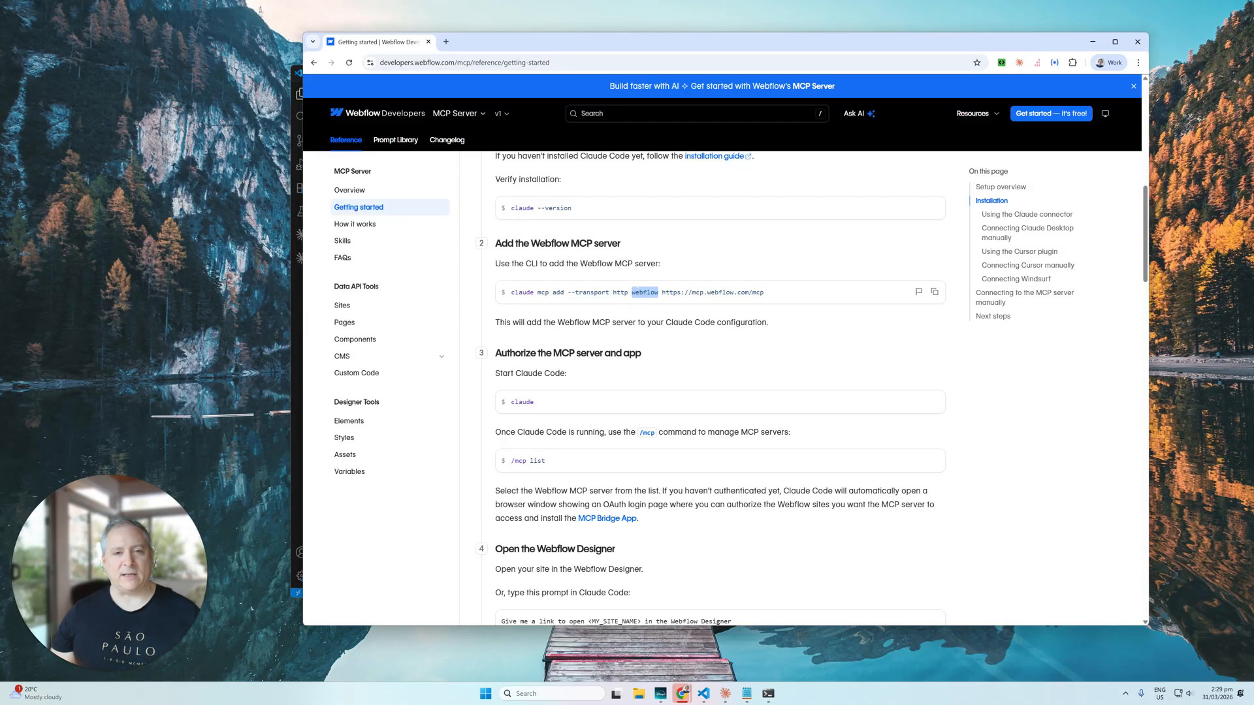
pyautogui.click(674, 293)
pyautogui.moveTo(662, 294); pyautogui.dragTo(763, 294)
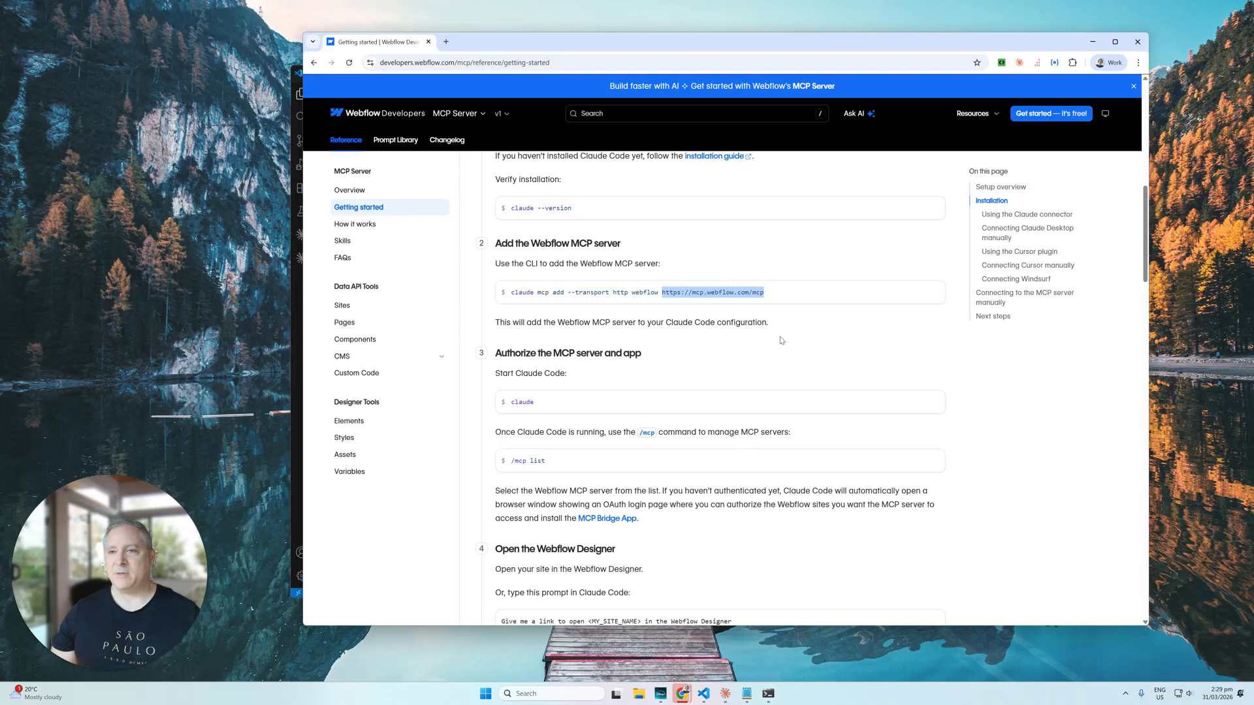
# Step: Bring the Notepad window with the prepared command on screen and examine the base command and its added "-s project" option
pyautogui.hotkey('alt', 'Tab')
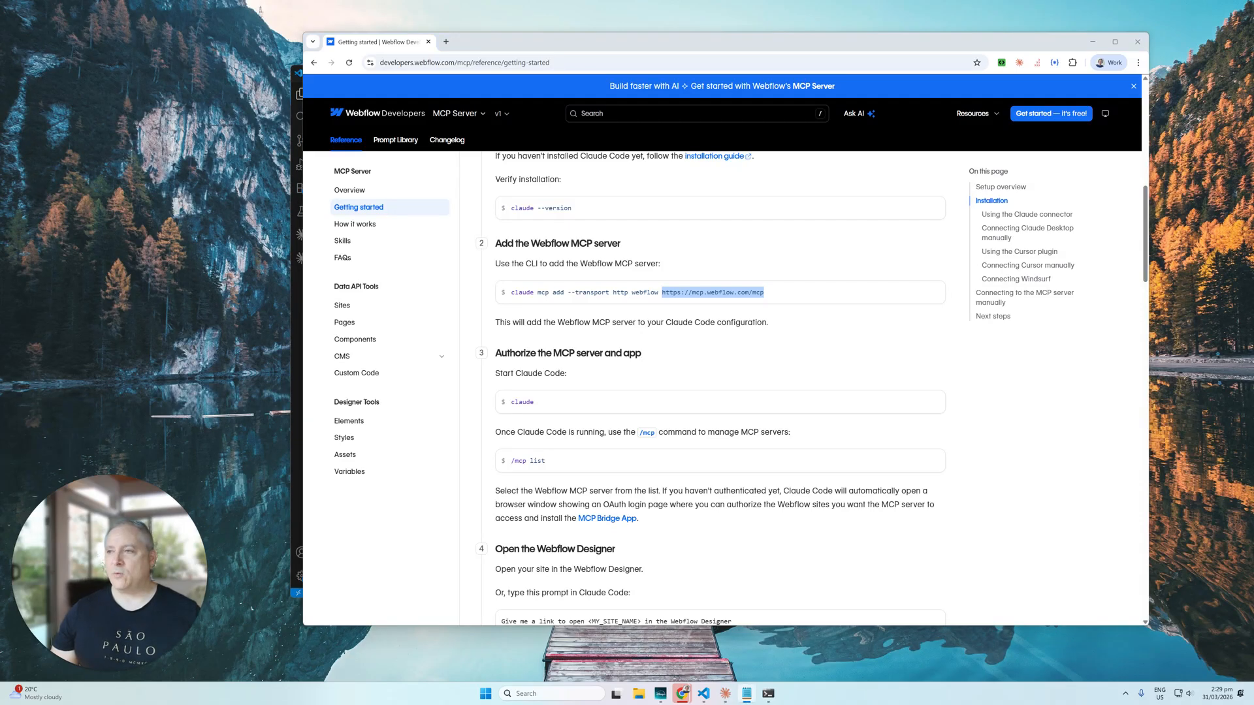
pyautogui.moveTo(1253, 188); pyautogui.dragTo(654, 223)
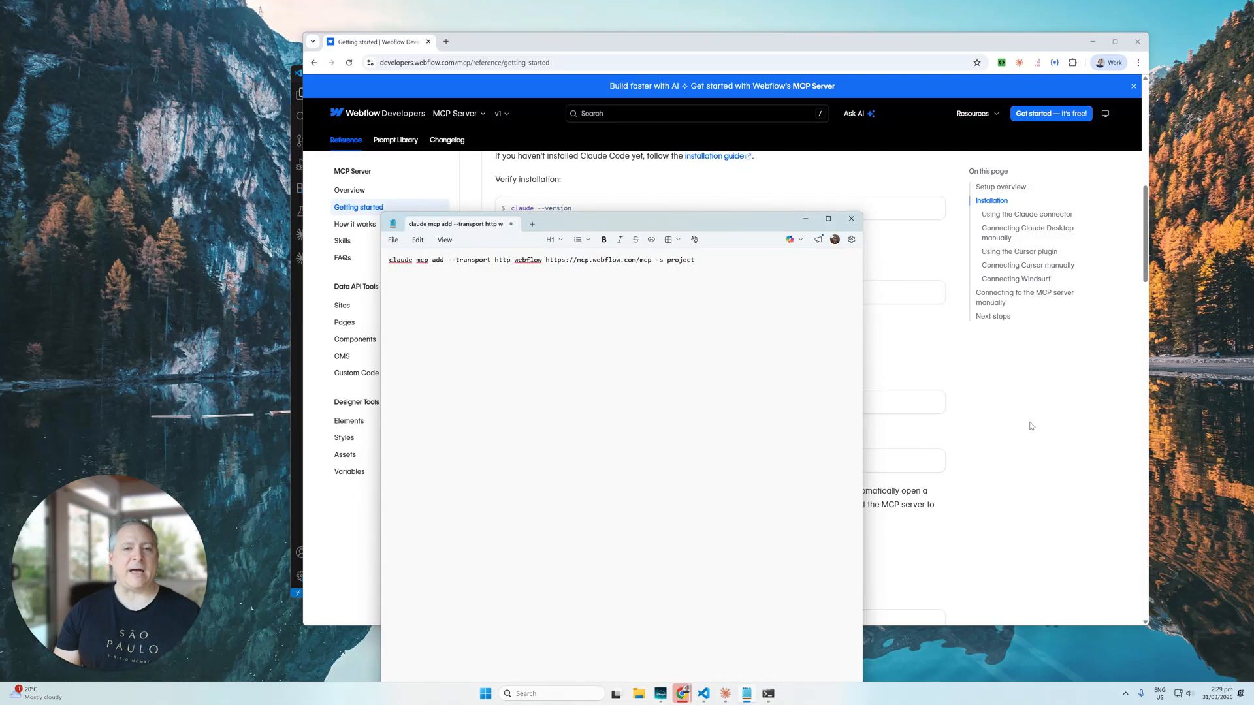
pyautogui.hotkey('shift', 'End')
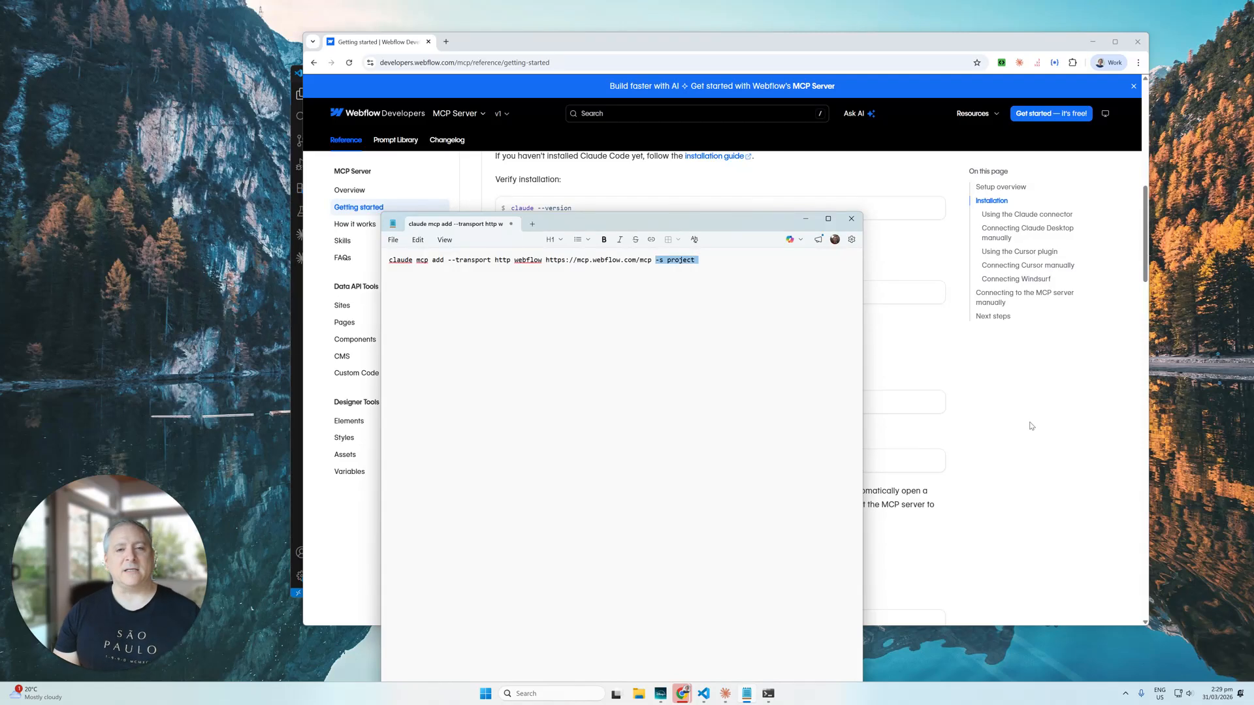
pyautogui.press('Left')
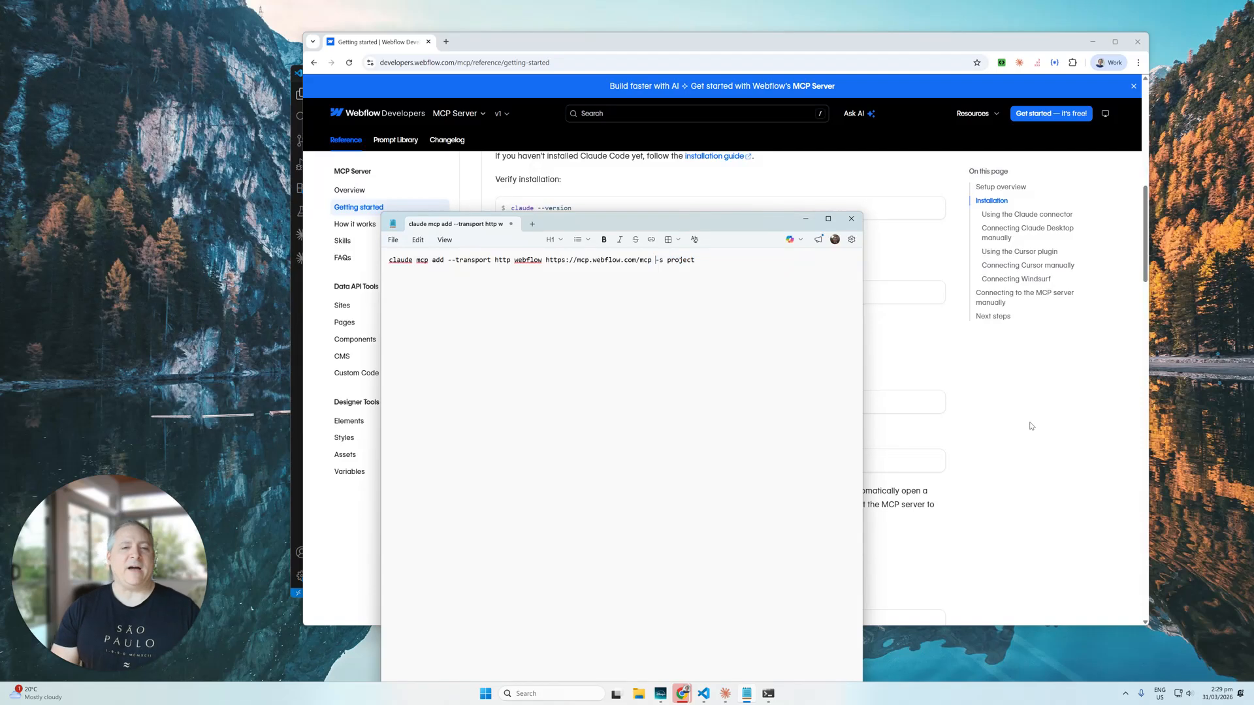
pyautogui.hotkey('shift', 'Home')
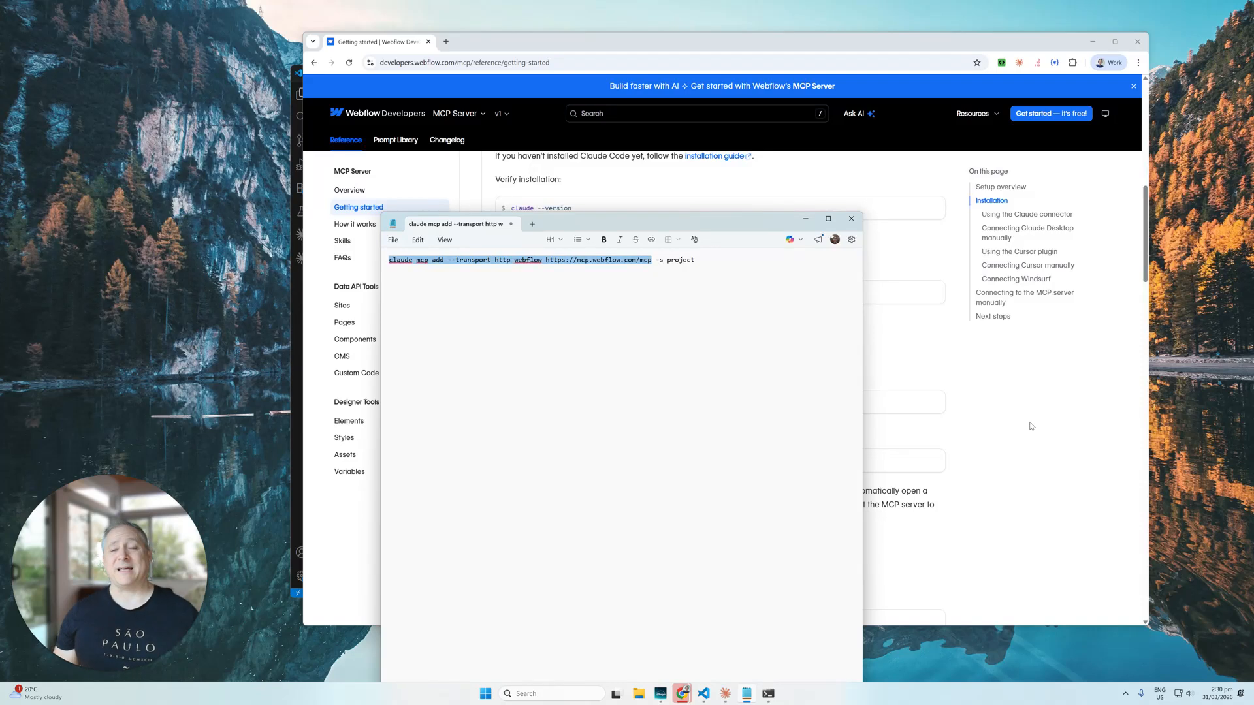
pyautogui.press('End')
pyautogui.hotkey('shift', 'Left')
pyautogui.hotkey('shift', 'Left')
pyautogui.hotkey('shift', 'Left')
pyautogui.hotkey('shift', 'Left')
pyautogui.hotkey('shift', 'Left')
pyautogui.hotkey('shift', 'Left')
pyautogui.hotkey('shift', 'Left')
pyautogui.hotkey('shift', 'Left')
pyautogui.hotkey('shift', 'Left')
pyautogui.hotkey('shift', 'Left')
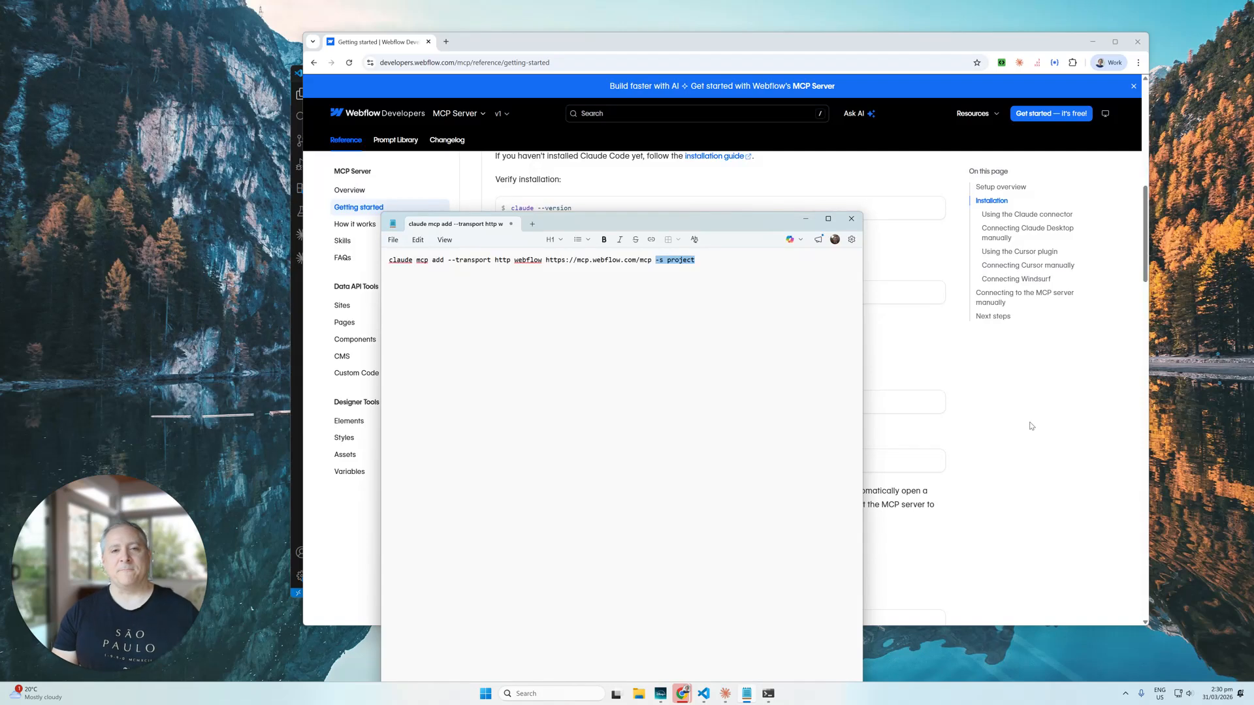
pyautogui.press('Left')
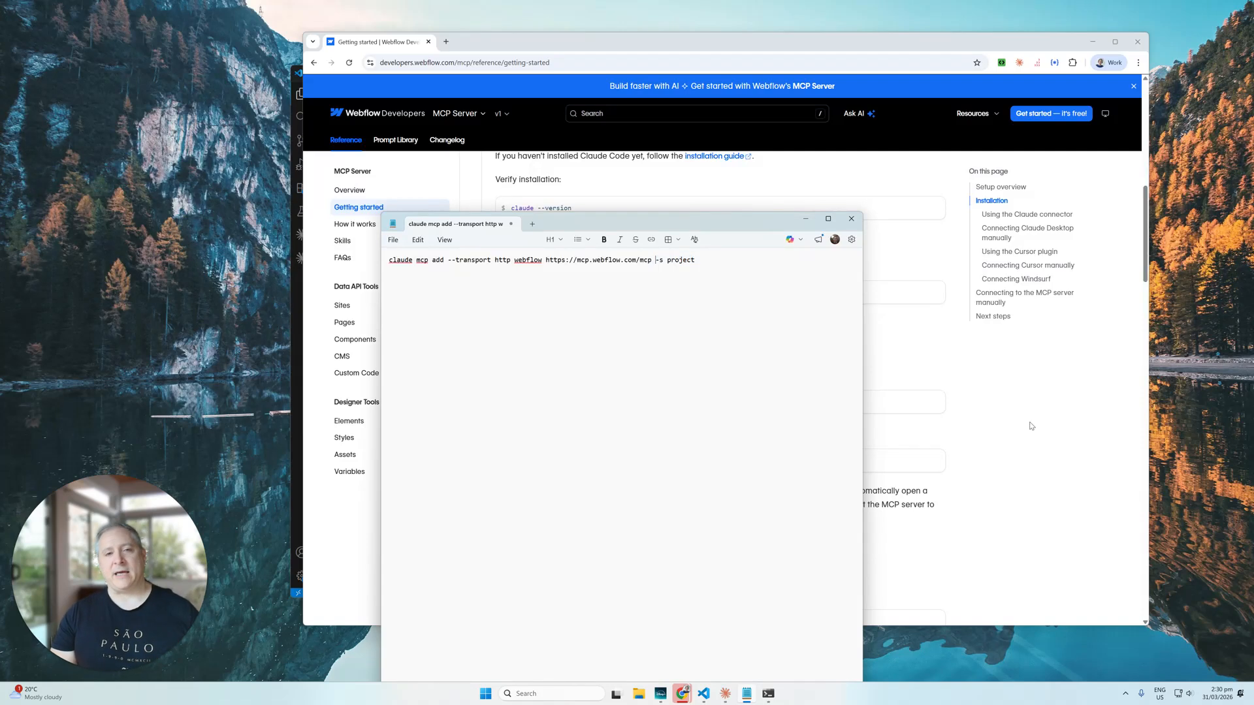
pyautogui.hotkey('shift', 'Right')
pyautogui.hotkey('shift', 'Right')
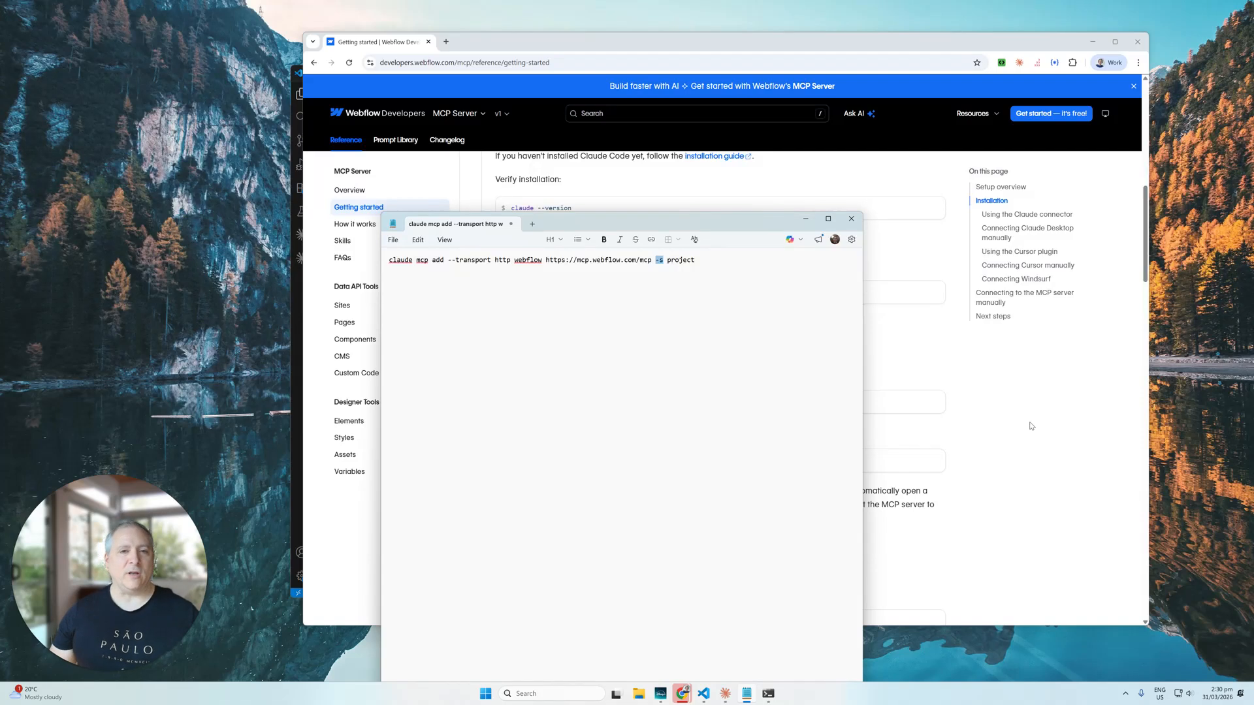
# Step: Compare the long-form "--transport" option with the short "-s" option and its project value in the Notepad command
pyautogui.click(389, 267)
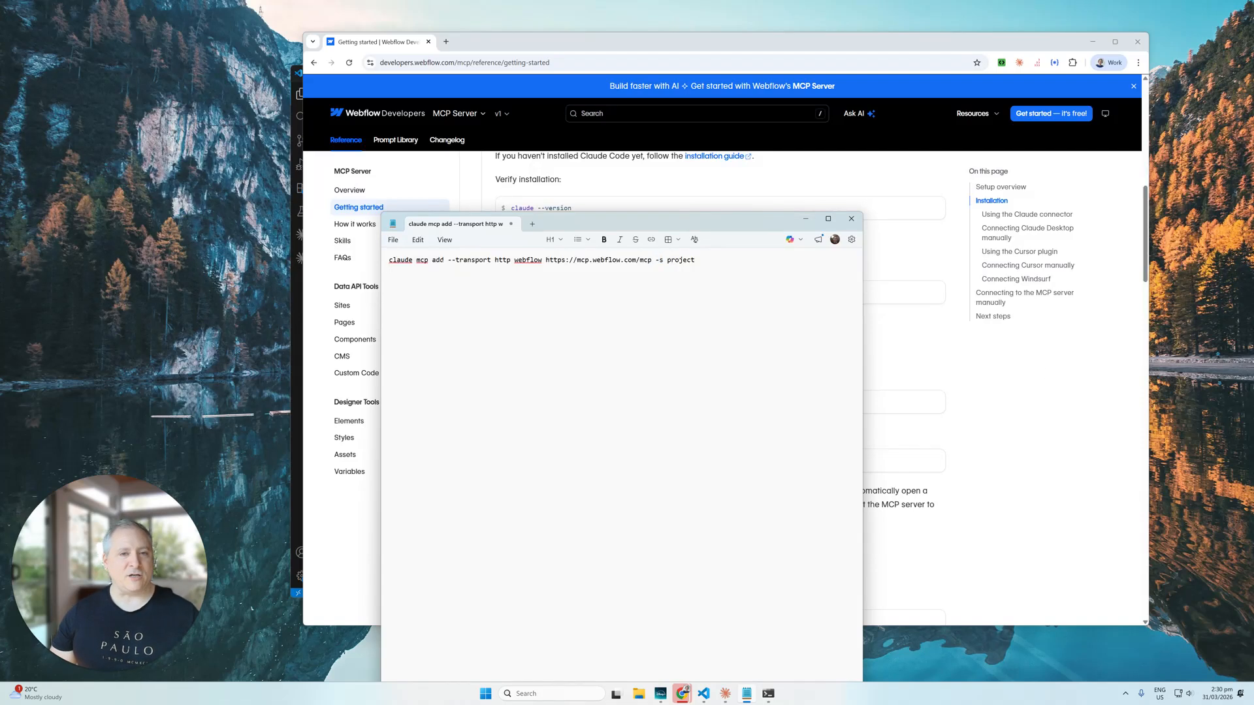
pyautogui.hotkey('shift', 'Right')
pyautogui.hotkey('shift', 'Right')
pyautogui.hotkey('shift', 'Right')
pyautogui.hotkey('shift', 'Right')
pyautogui.hotkey('shift', 'Right')
pyautogui.hotkey('shift', 'Right')
pyautogui.hotkey('shift', 'Right')
pyautogui.hotkey('shift', 'Right')
pyautogui.hotkey('shift', 'Right')
pyautogui.hotkey('shift', 'Right')
pyautogui.hotkey('shift', 'Right')
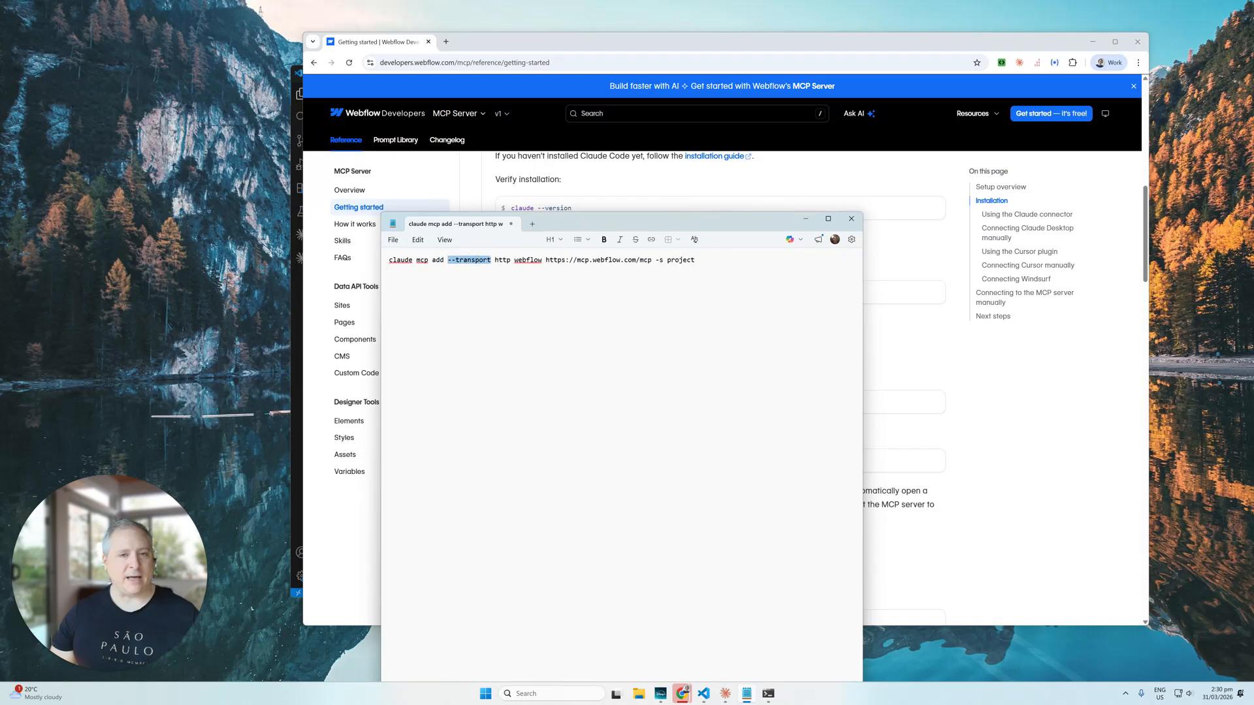
pyautogui.moveTo(655, 260); pyautogui.dragTo(663, 260)
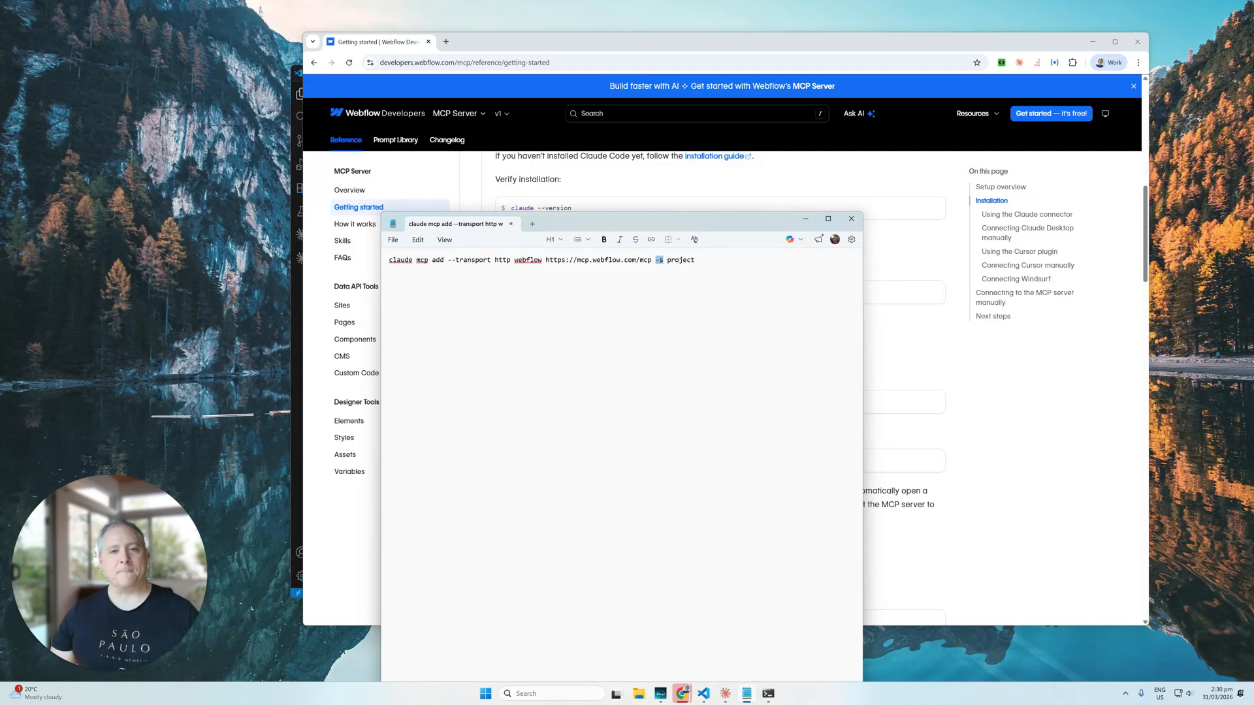
pyautogui.press('End')
pyautogui.hotkey('shift', 'Left')
pyautogui.hotkey('shift', 'Left')
pyautogui.hotkey('shift', 'Left')
pyautogui.hotkey('shift', 'Left')
pyautogui.hotkey('shift', 'Left')
pyautogui.hotkey('shift', 'Left')
pyautogui.hotkey('shift', 'Left')
pyautogui.hotkey('shift', 'Left')
pyautogui.hotkey('shift', 'Left')
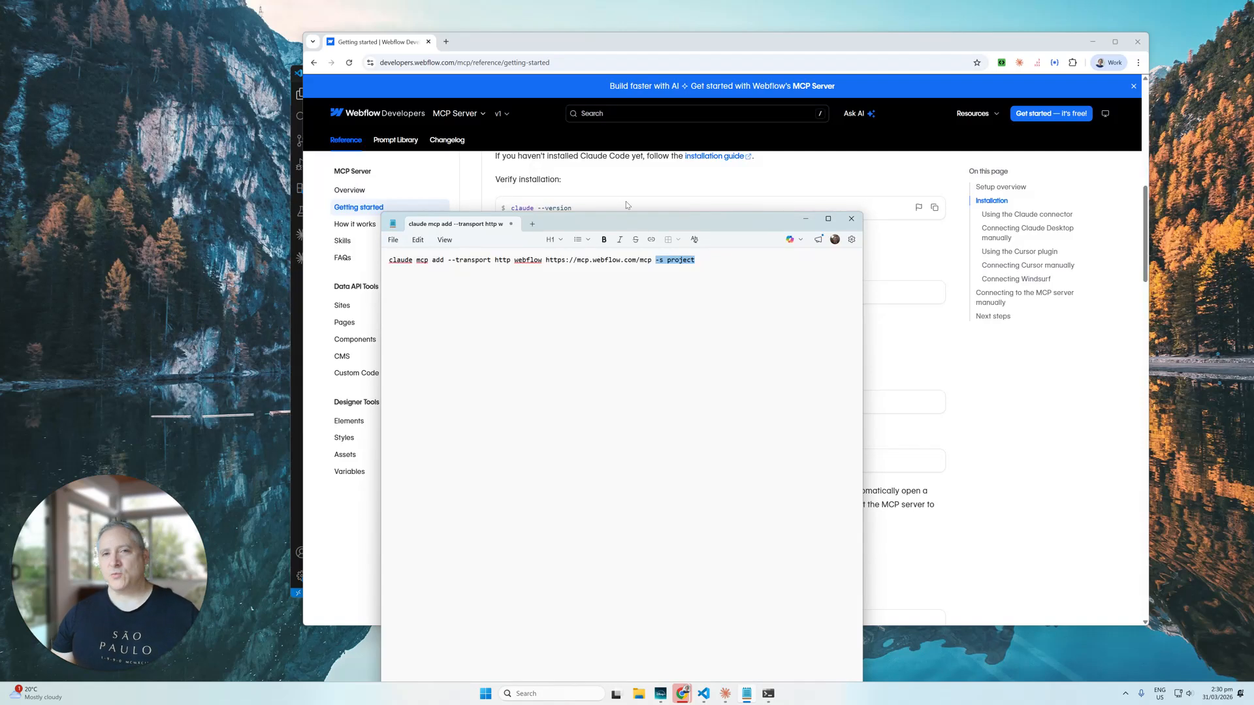
# Step: Change the server name in the Notepad command to webflow-sygnal
pyautogui.doubleClick(532, 260)
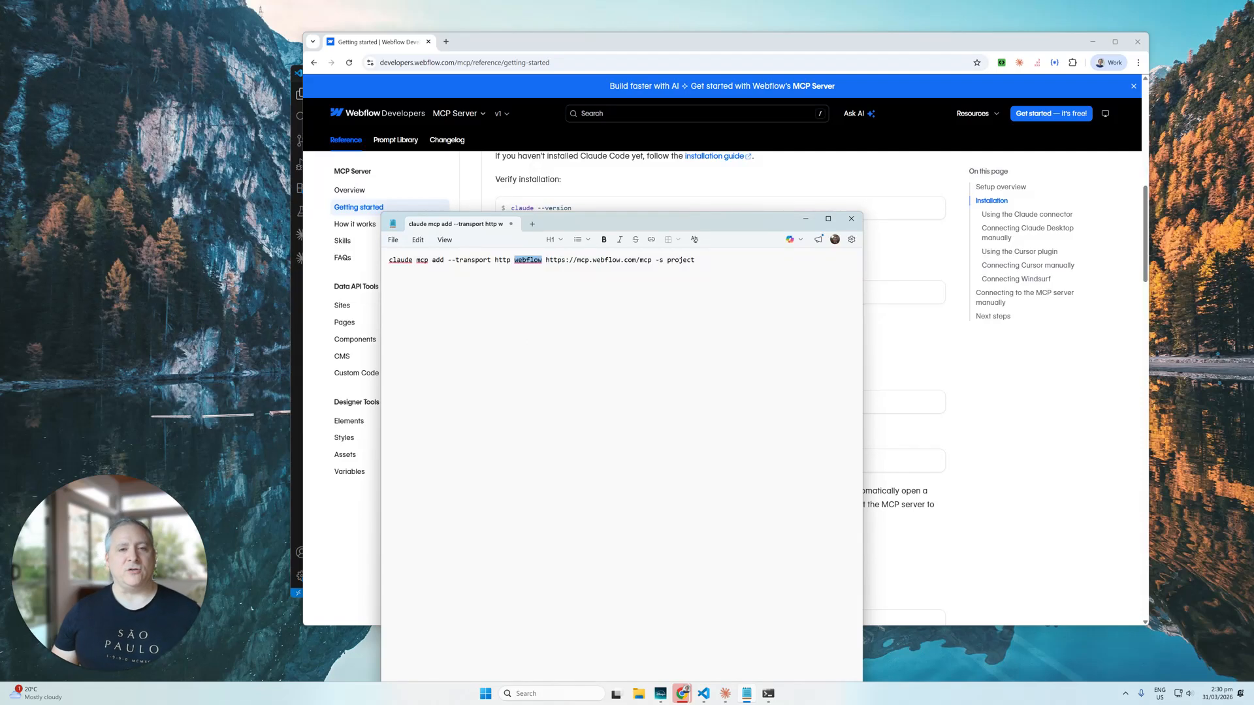
pyautogui.press('Right')
pyautogui.press('BackSpace')
pyautogui.press('BackSpace')
pyautogui.press('BackSpace')
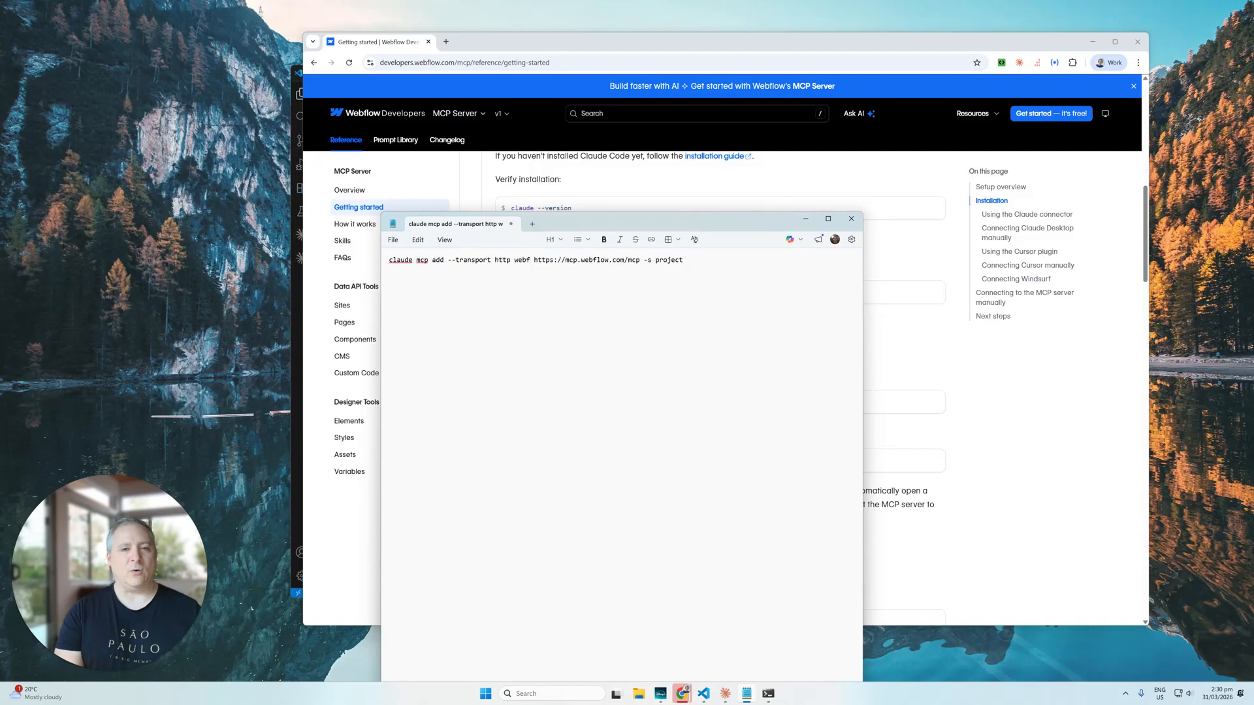
pyautogui.write('low-')
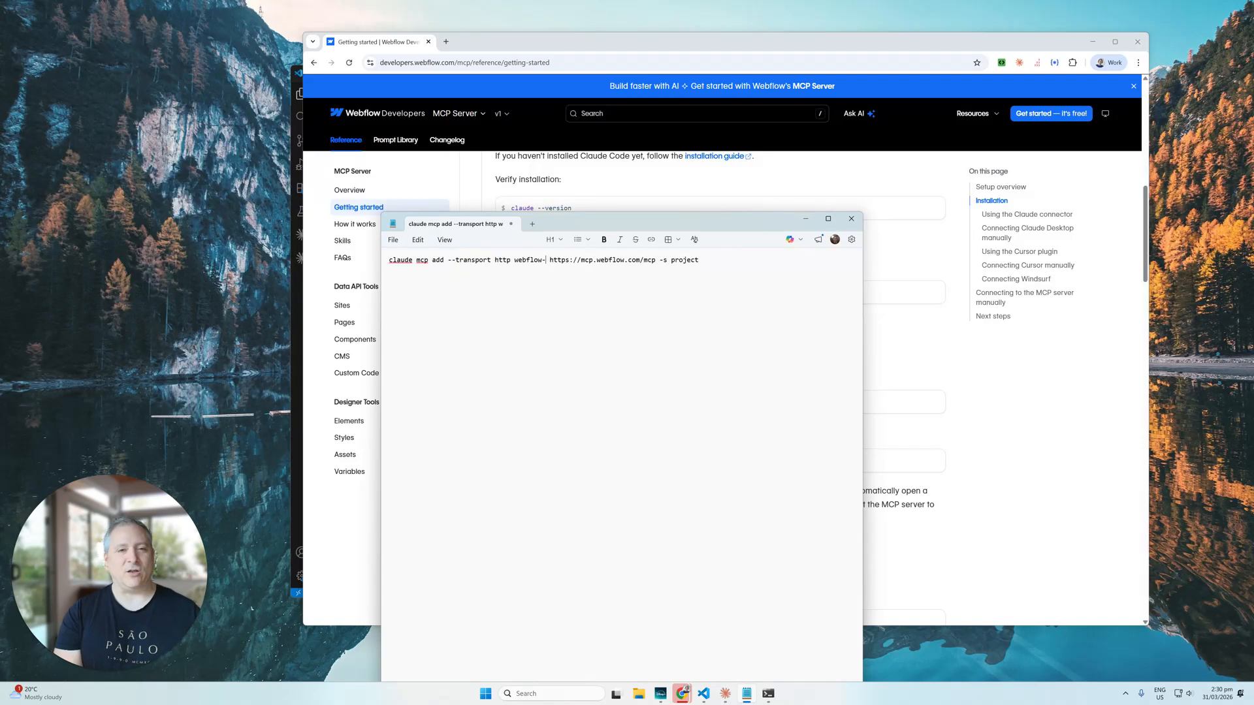
pyautogui.write('sygnal')
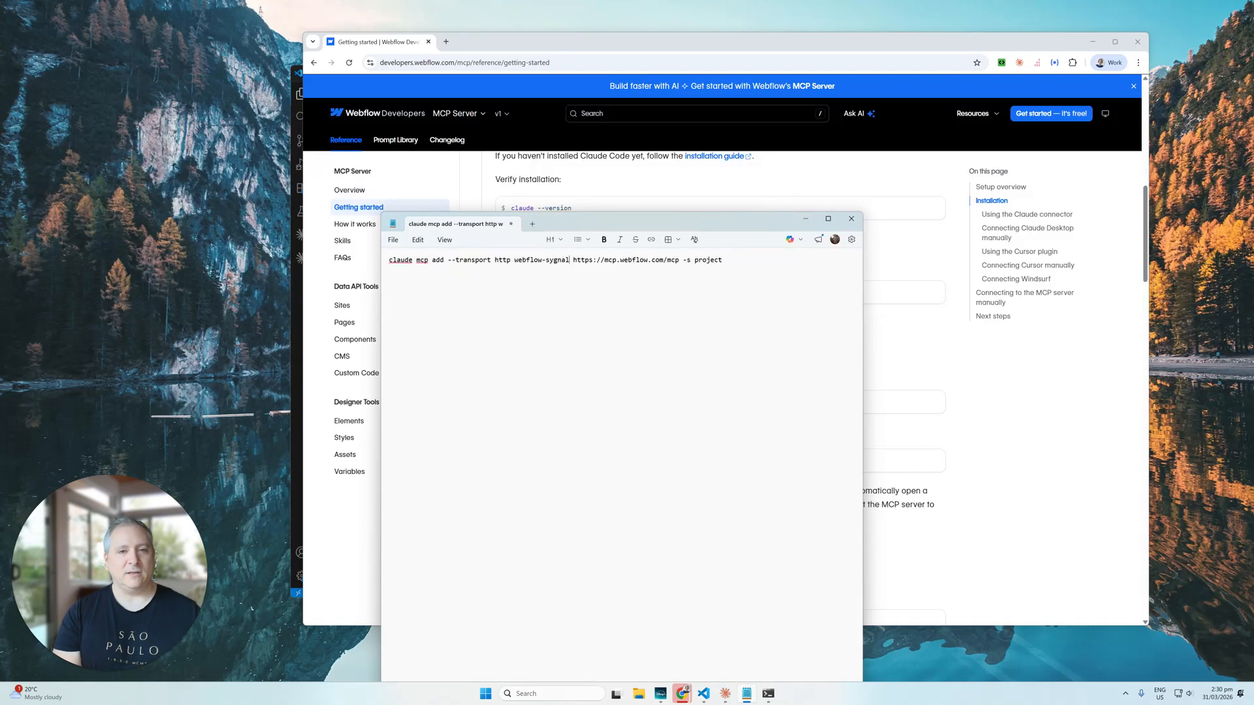
pyautogui.press('End')
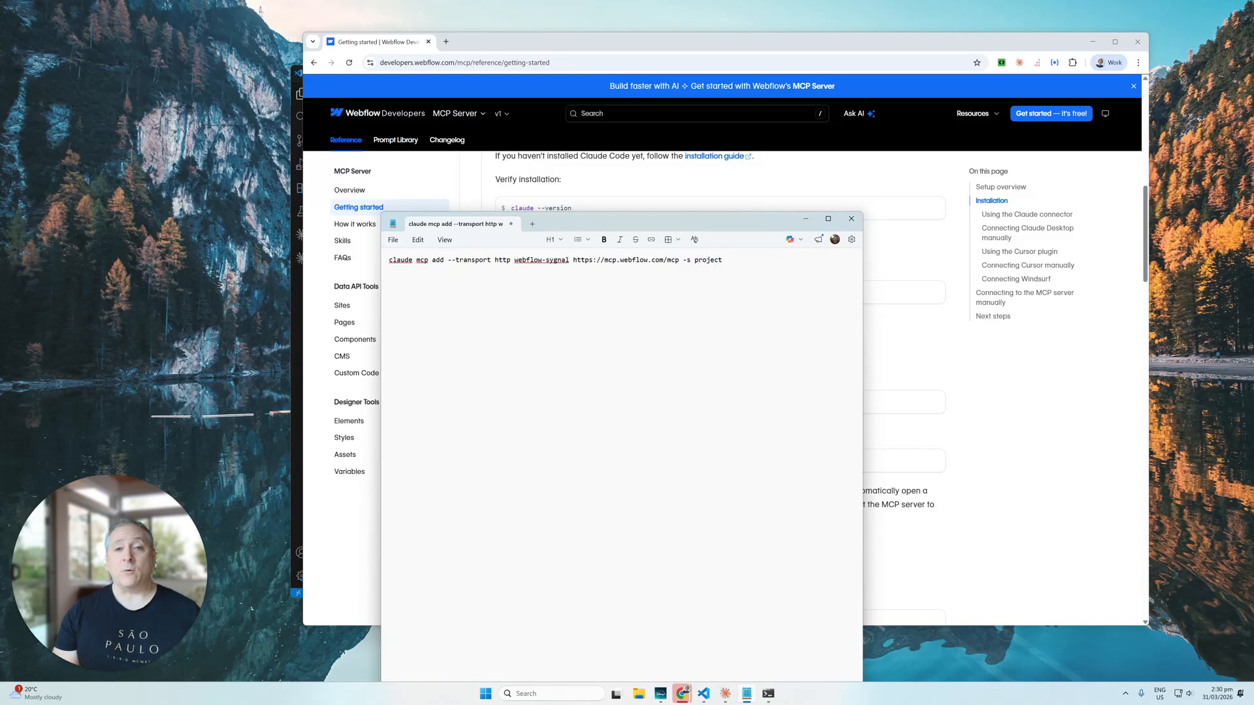
# Step: Copy the edited command from Notepad and run it in VS Code's terminal in the wf1 folder to add webflow-sygnal with project scope
pyautogui.hotkey('ctrl', 'a')
pyautogui.hotkey('ctrl', 'c')
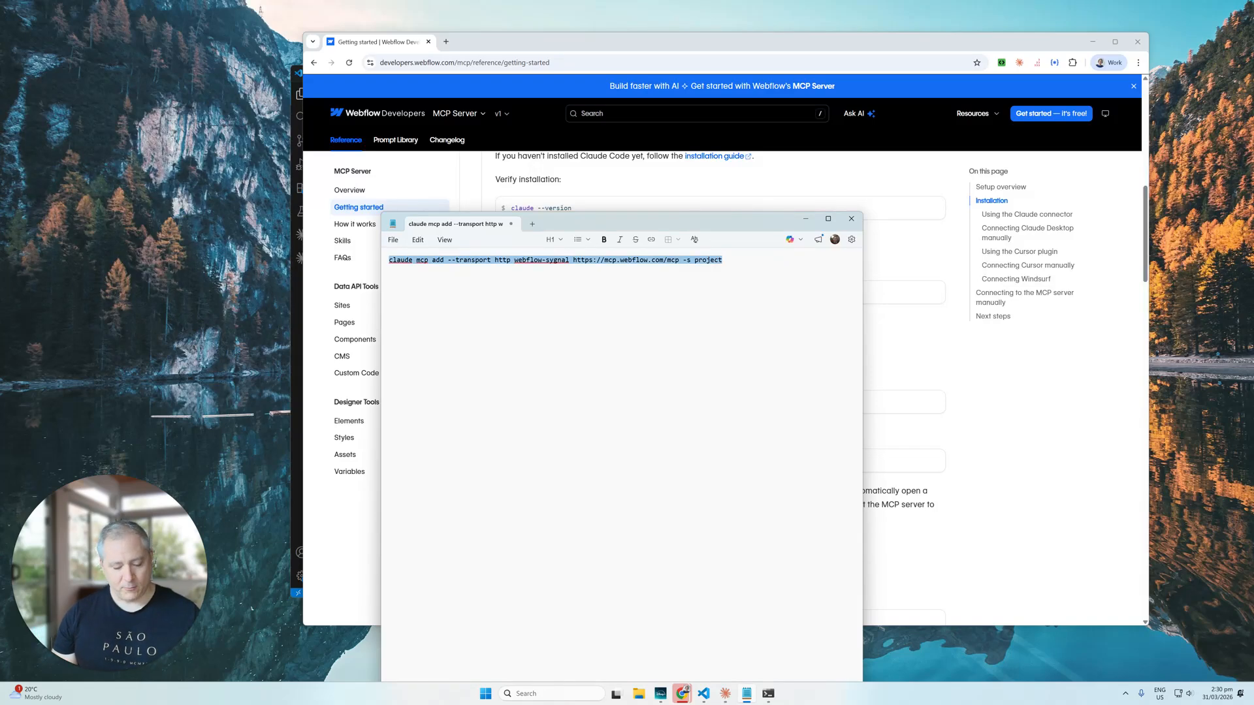
pyautogui.moveTo(558, 227); pyautogui.dragTo(653, 702)
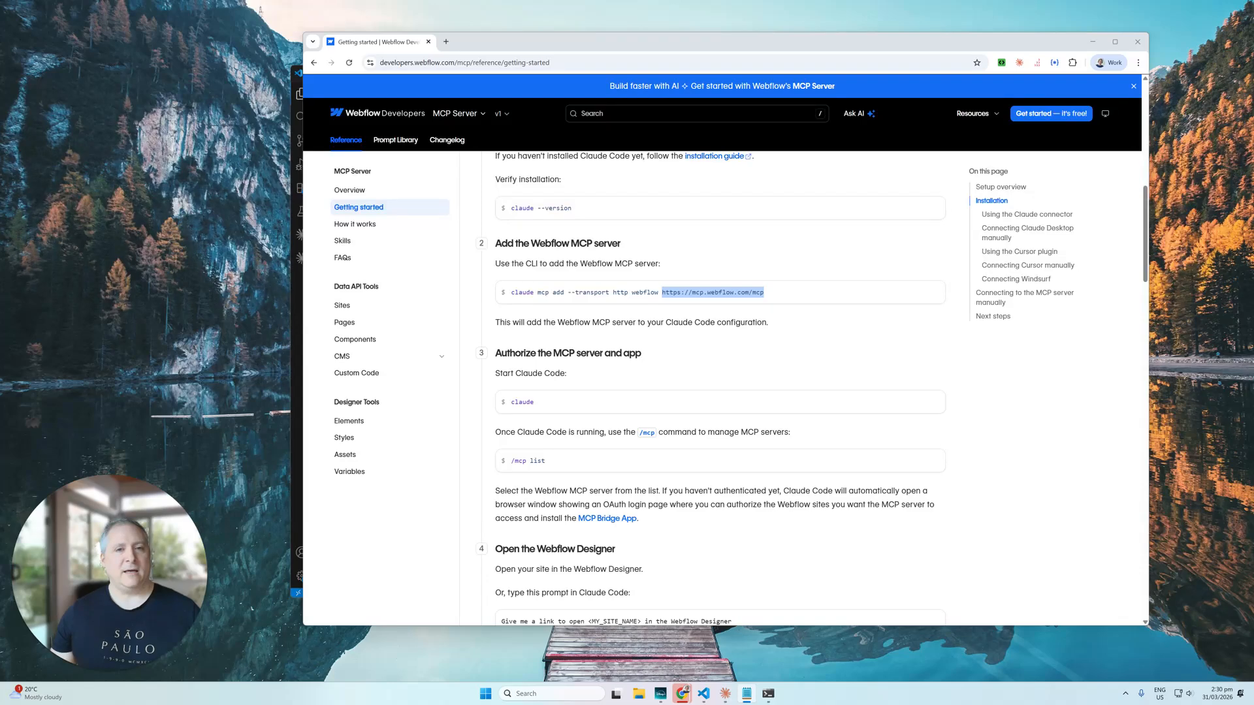
pyautogui.moveTo(616, 47); pyautogui.dragTo(849, 702)
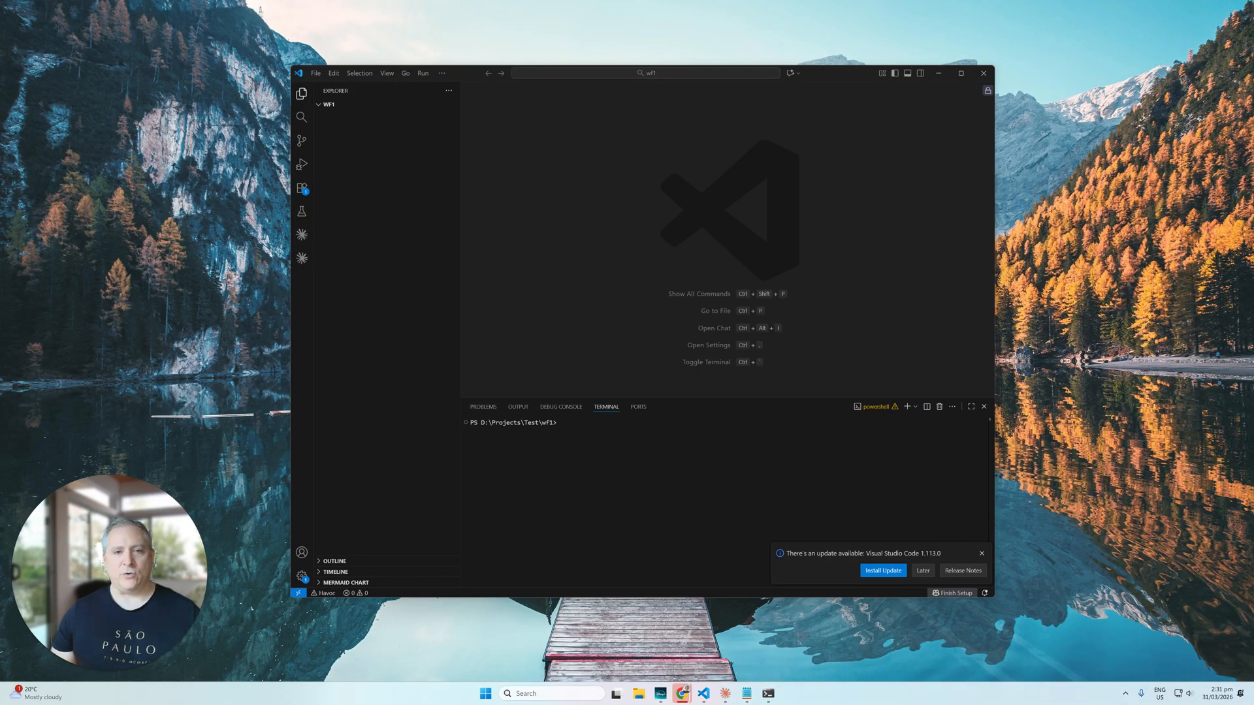
pyautogui.click(562, 443)
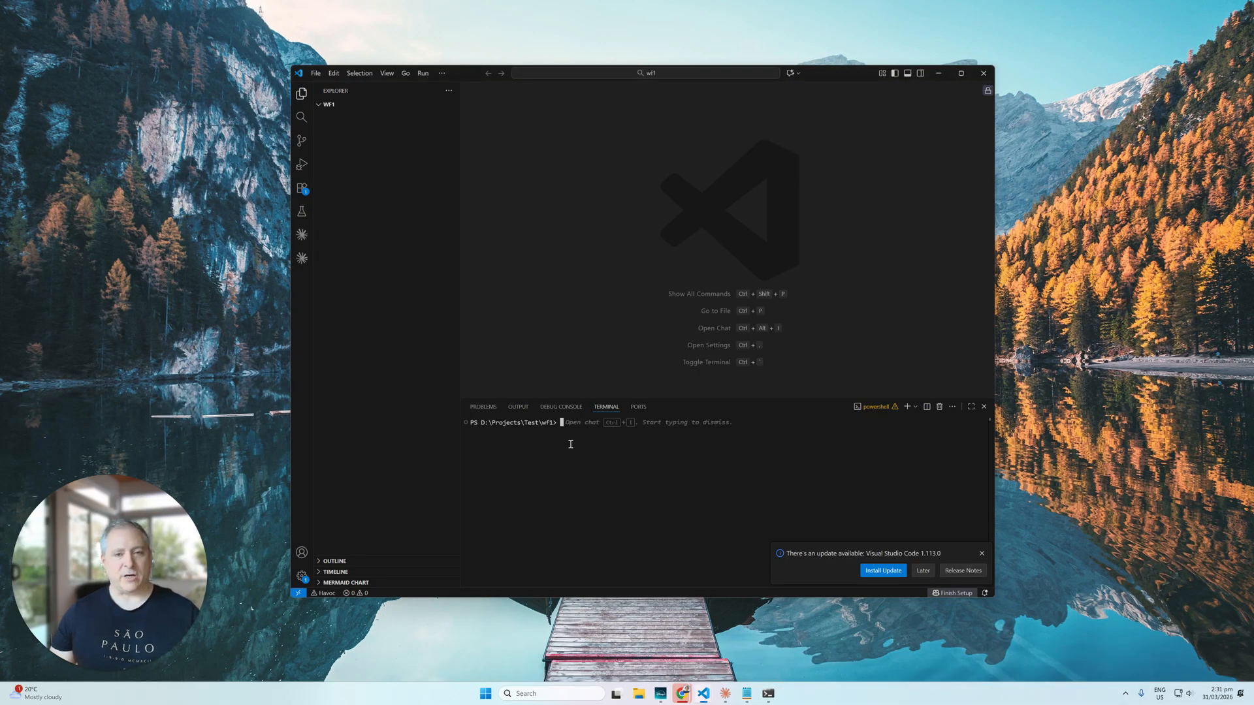
pyautogui.hotkey('ctrl', 'v')
pyautogui.press('Return')
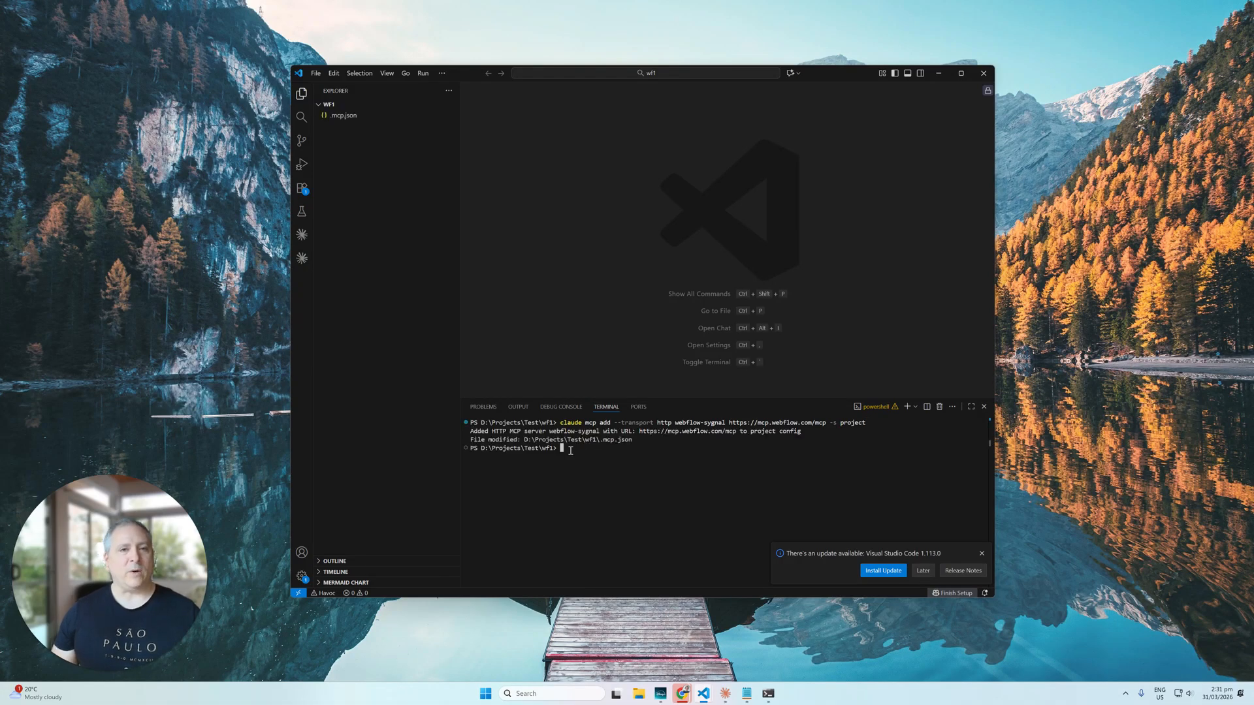
# Step: Open .mcp.json from the wf1 folder and examine the webflow-sygnal server entry with its type and URL
pyautogui.click(356, 115)
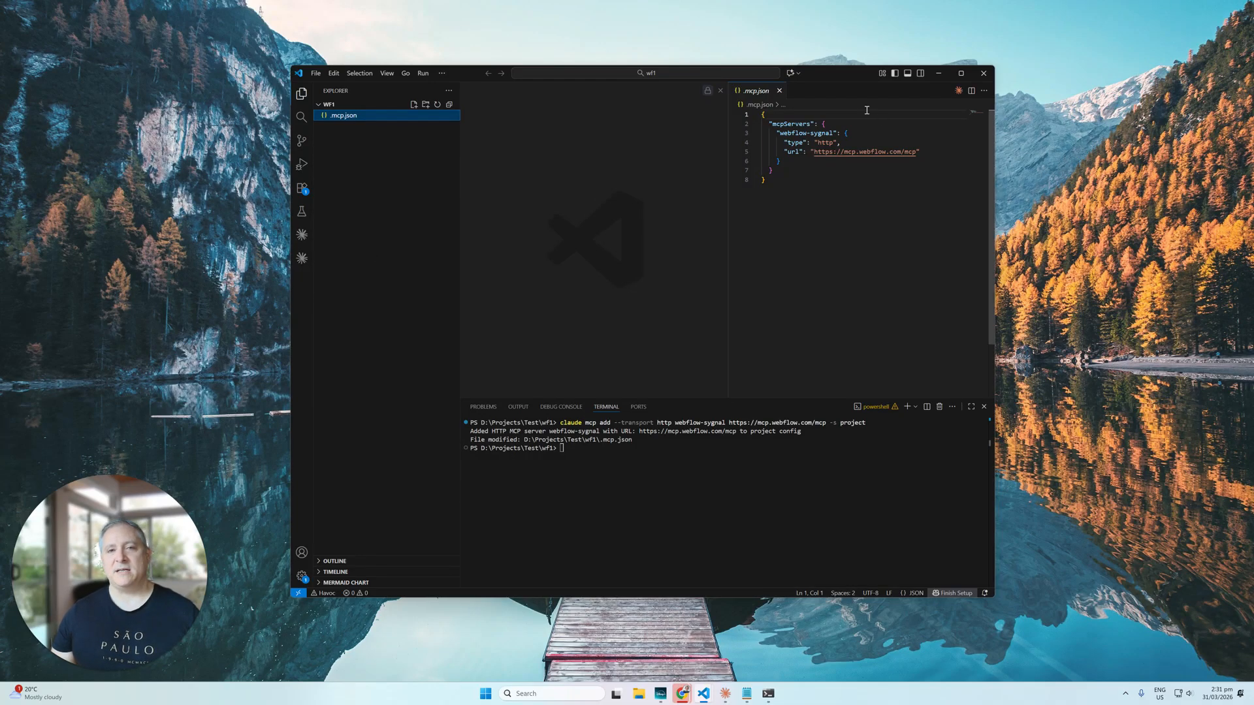
pyautogui.doubleClick(803, 133)
pyautogui.hotkey('ctrl', 'shift', 'Right')
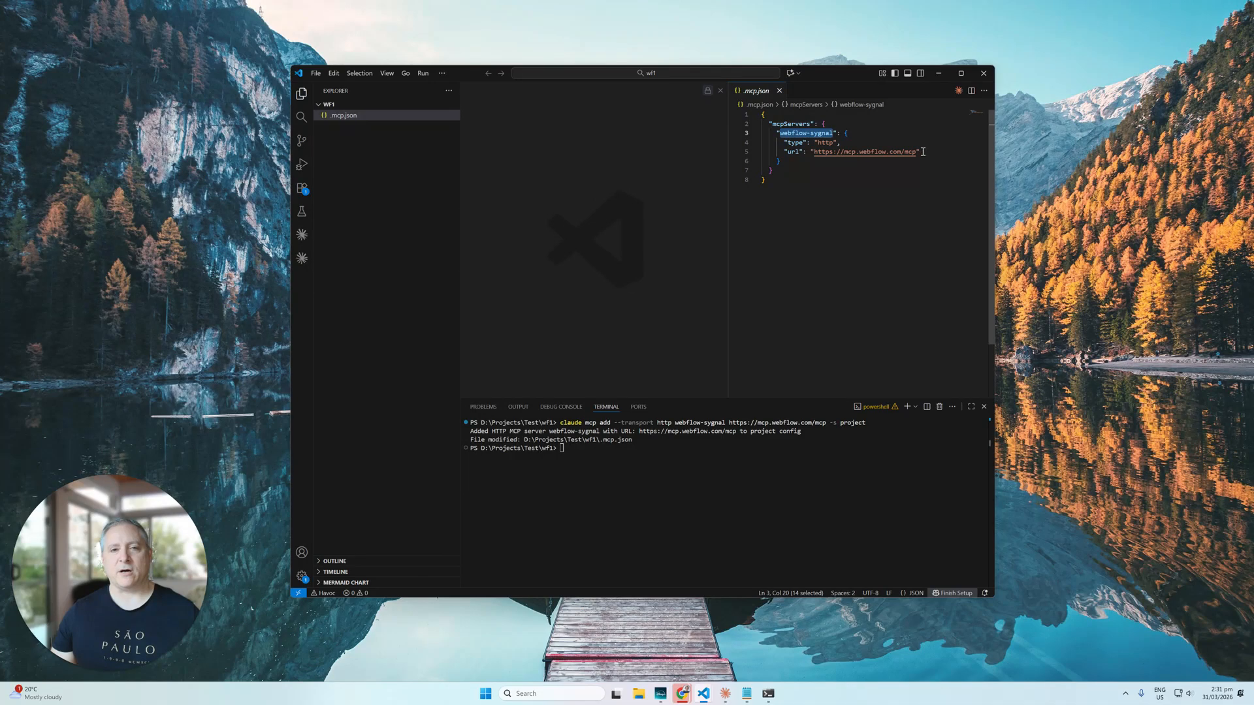
pyautogui.click(786, 189)
pyautogui.click(590, 191)
pyautogui.click(791, 212)
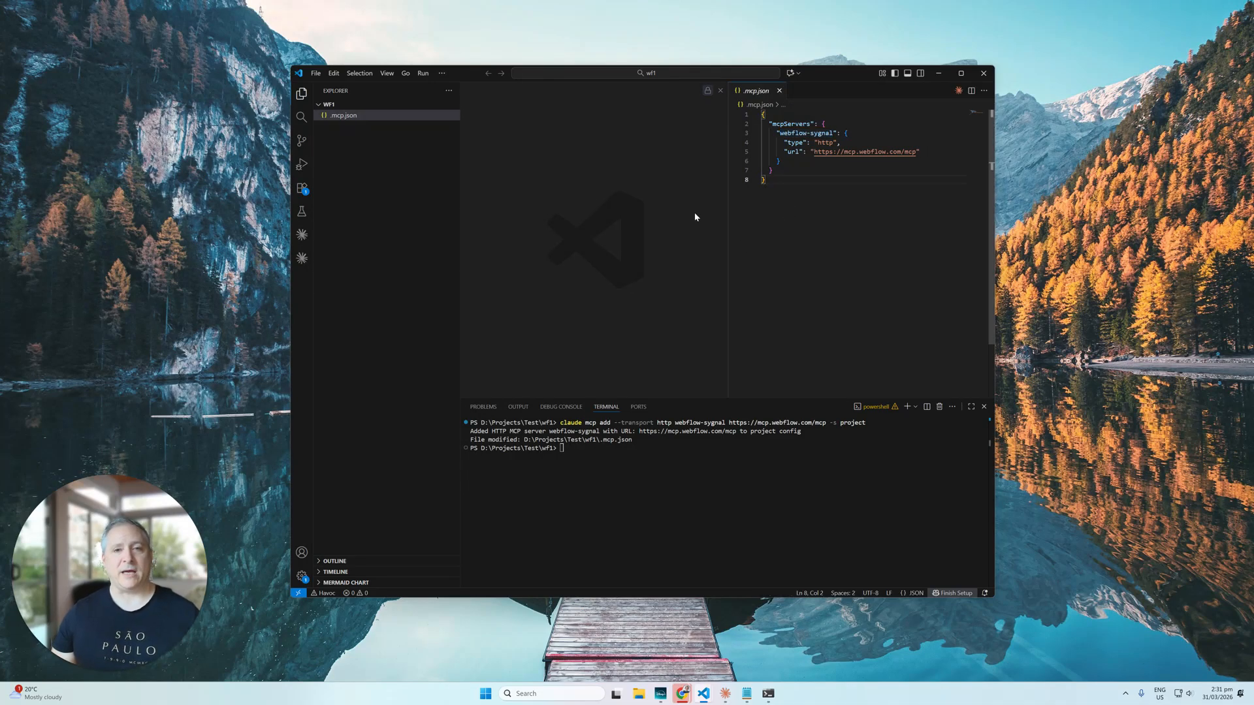
pyautogui.click(640, 207)
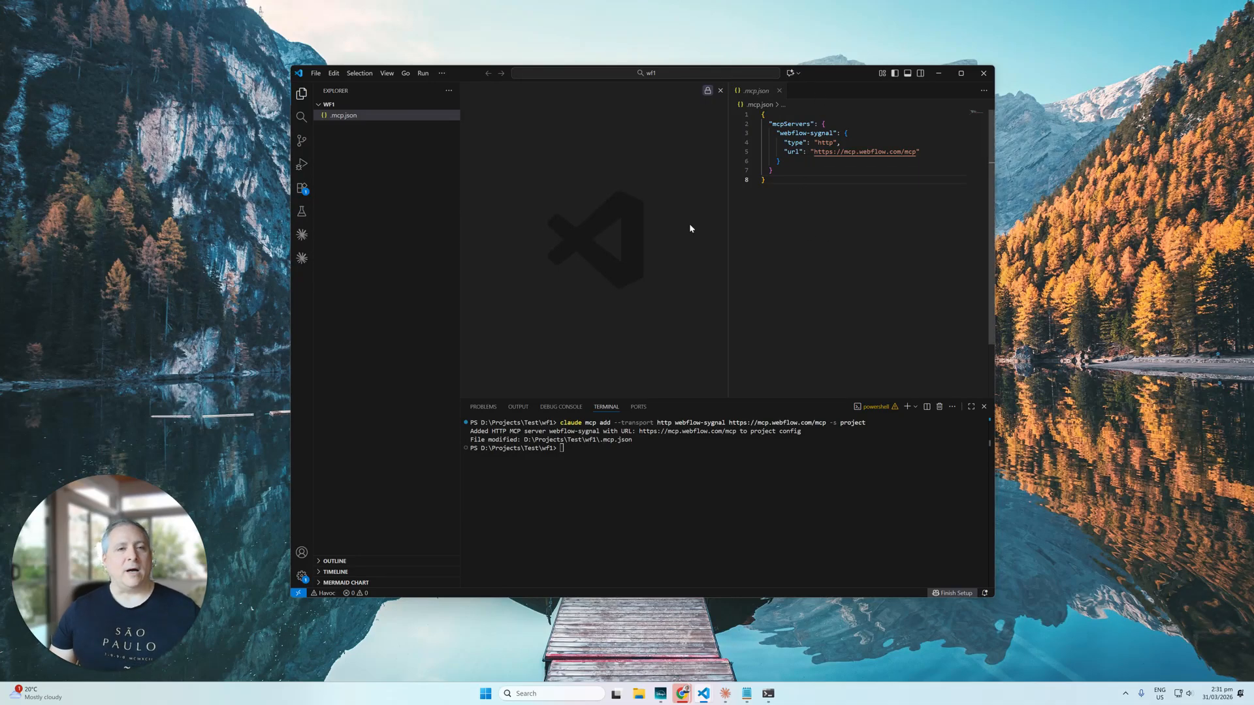
pyautogui.click(840, 244)
pyautogui.click(958, 92)
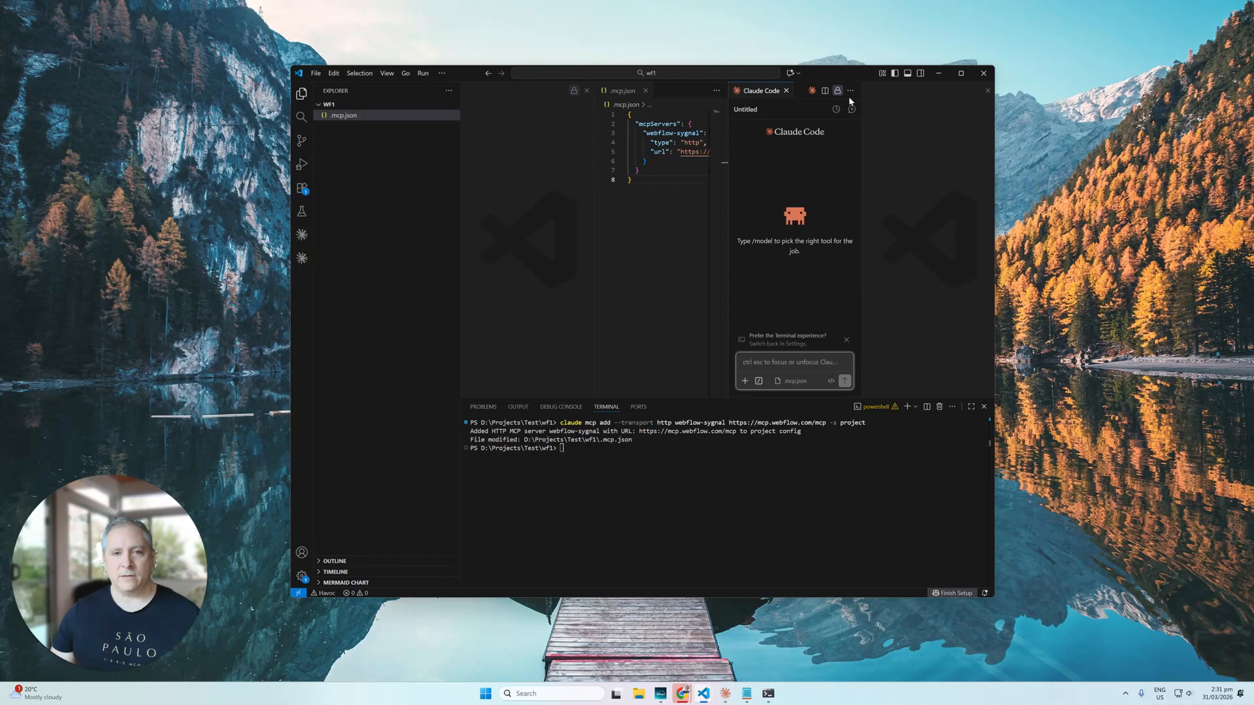
pyautogui.click(787, 91)
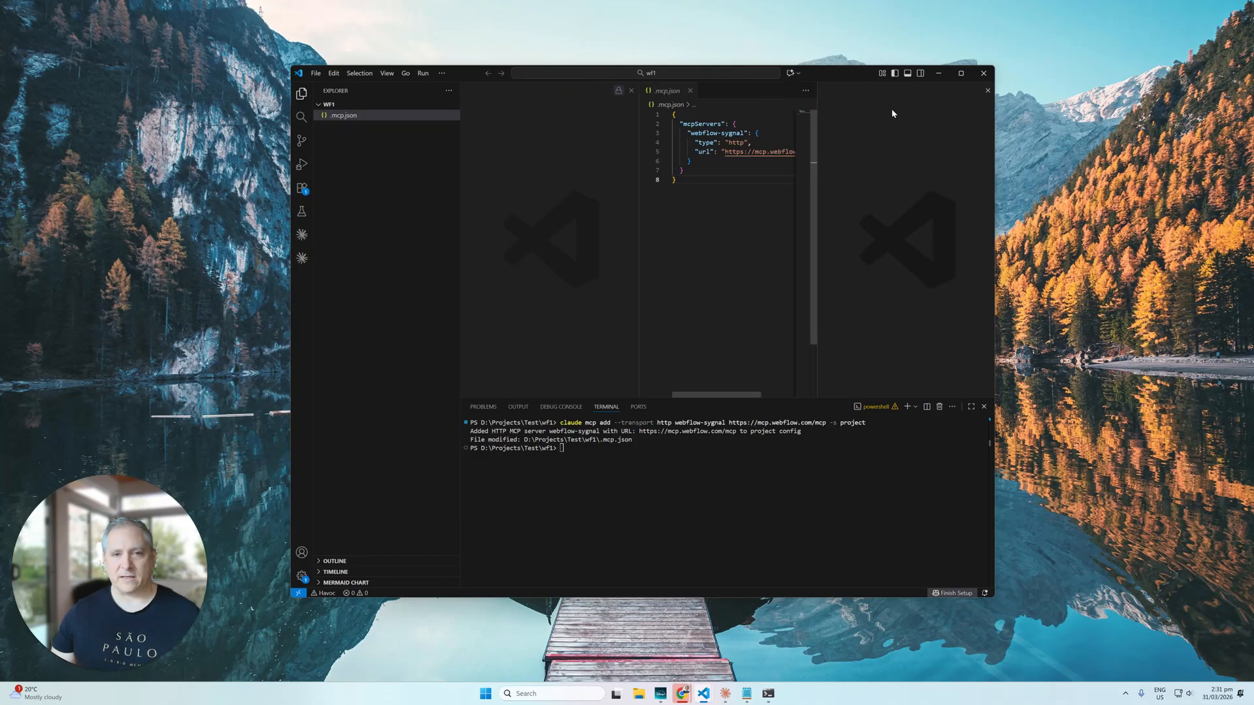
pyautogui.click(987, 91)
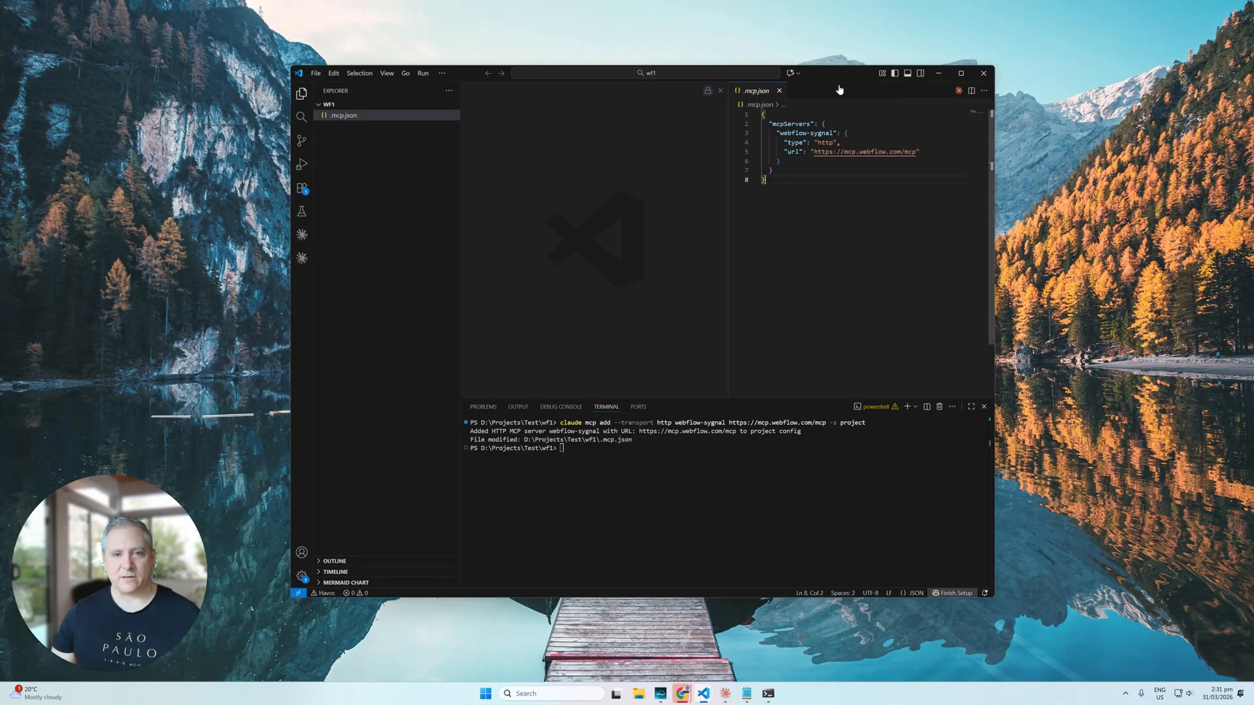
# Step: Open a new Claude Code conversation beside the .mcp.json file
pyautogui.click(959, 92)
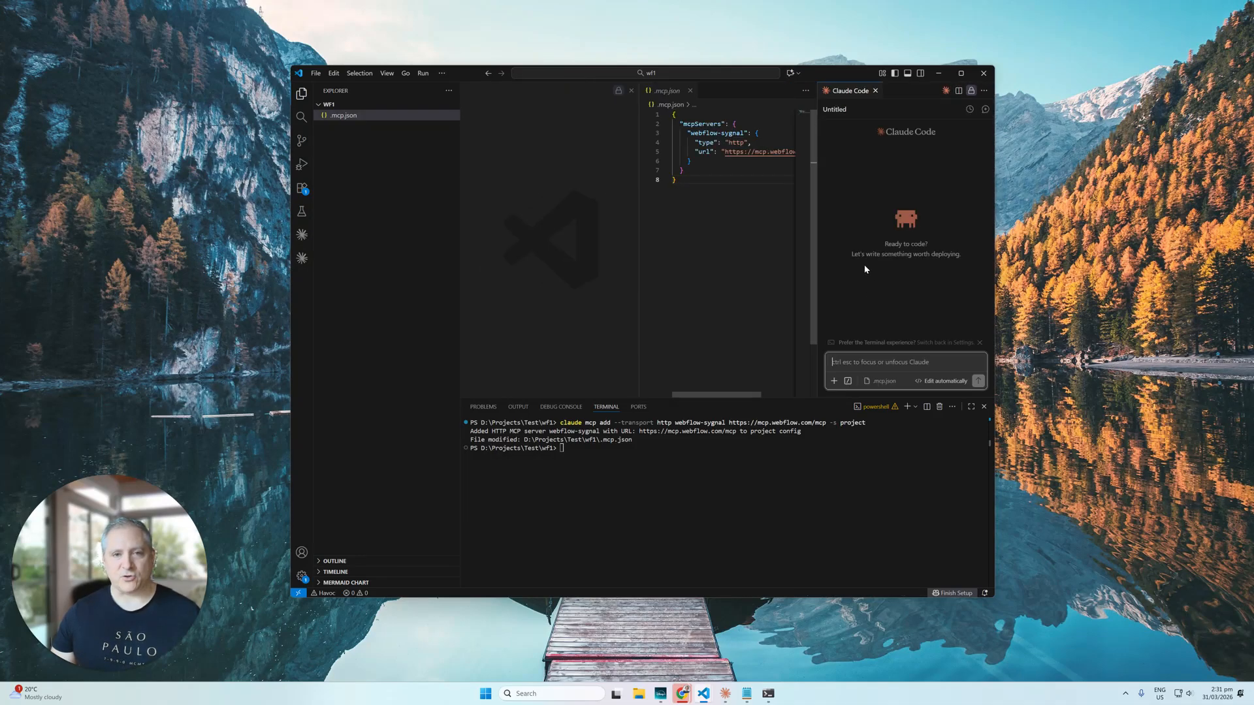
# Step: Close the empty editor group beside .mcp.json and reload the VS Code window to pick up the new MCP configuration
pyautogui.click(630, 92)
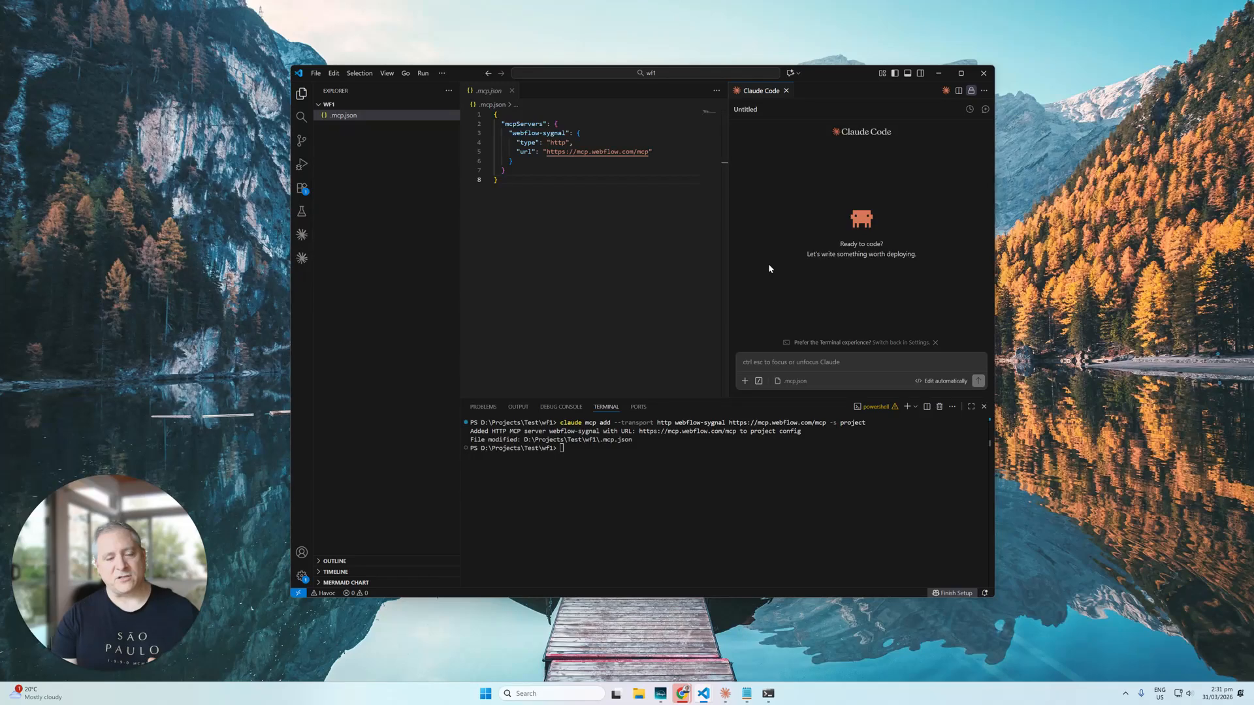
pyautogui.hotkey('ctrl', 'shift', 'p')
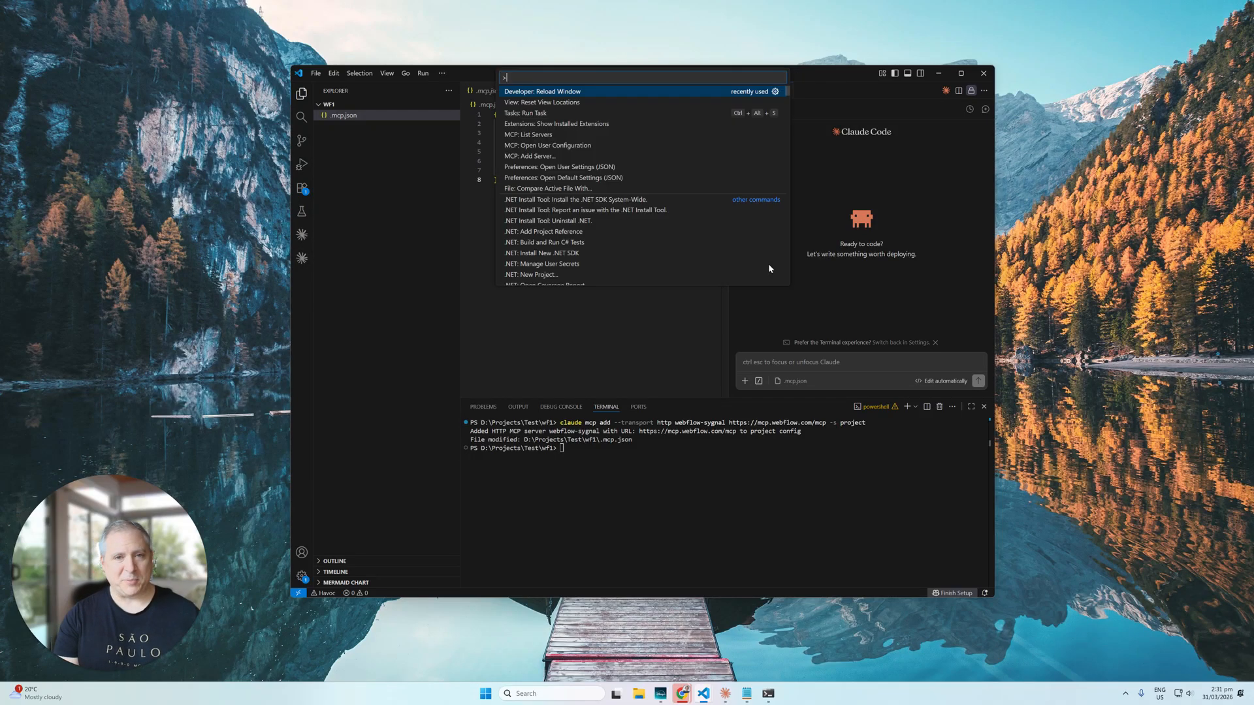
pyautogui.write('deve')
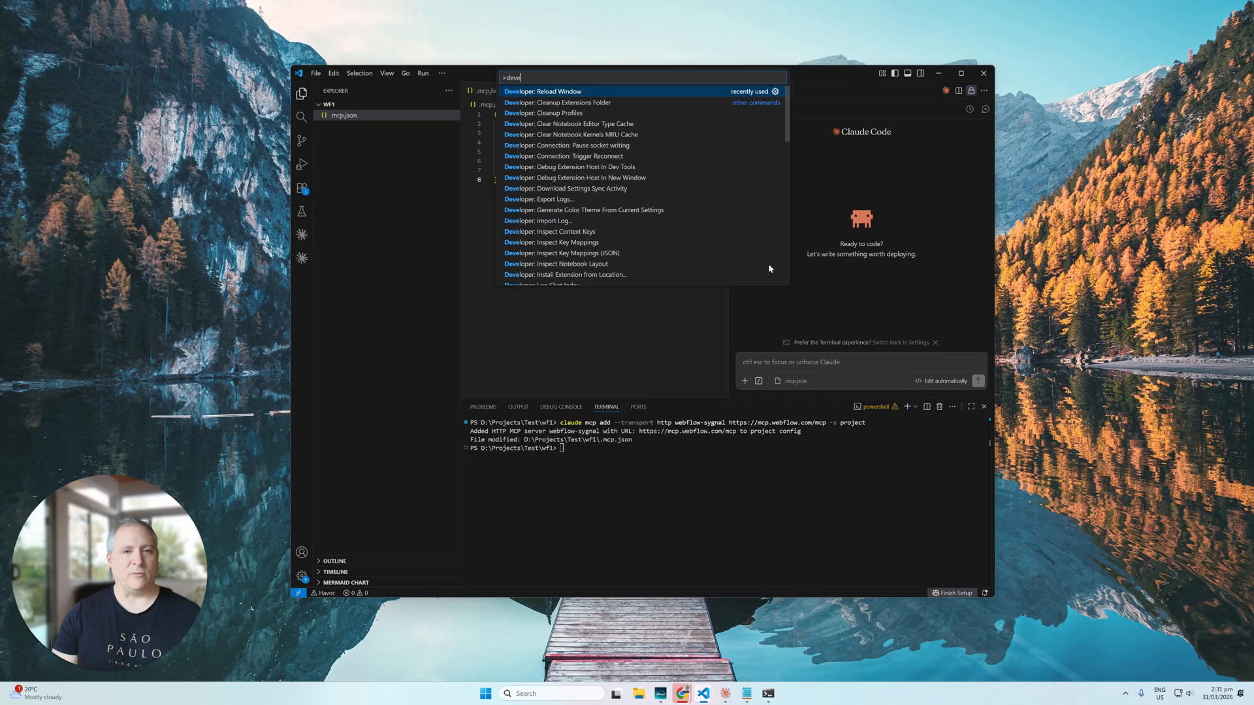
pyautogui.press('Return')
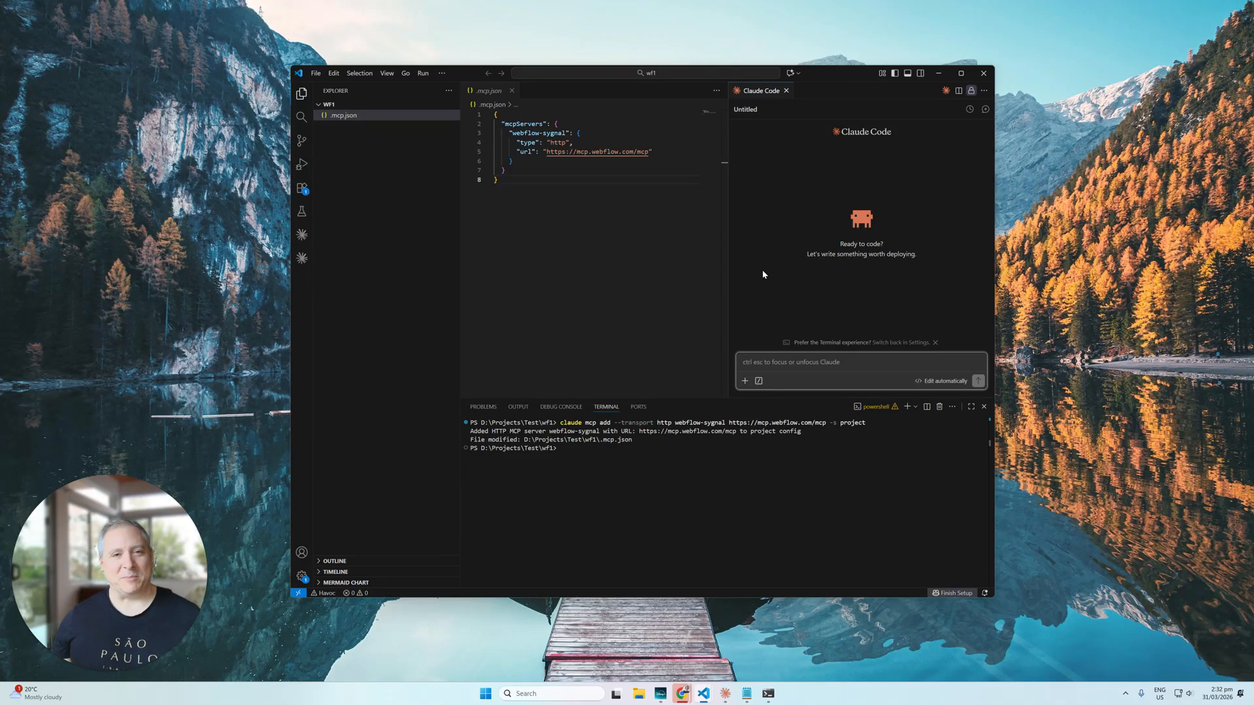
# Step: List the MCP servers in Claude Code with /mcp and examine the status of the project and claude.ai entries
pyautogui.click(652, 338)
pyautogui.hotkey('ctrl', 'Escape')
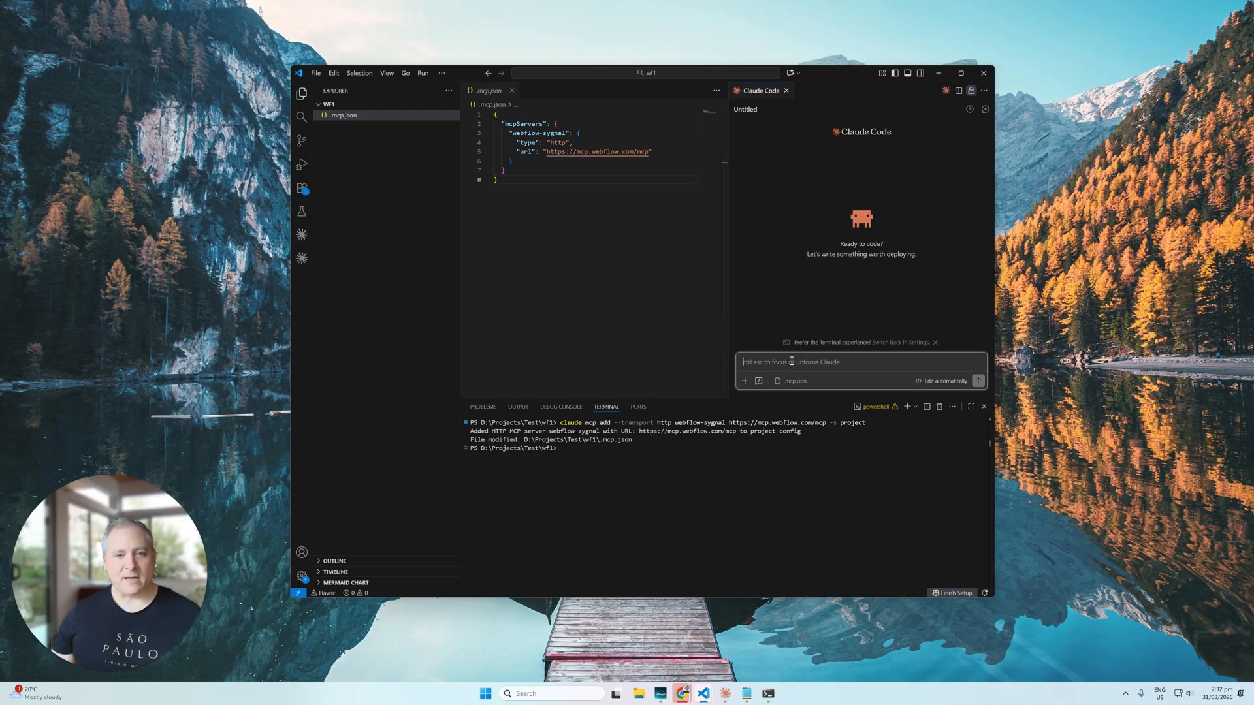
pyautogui.write('/mcp')
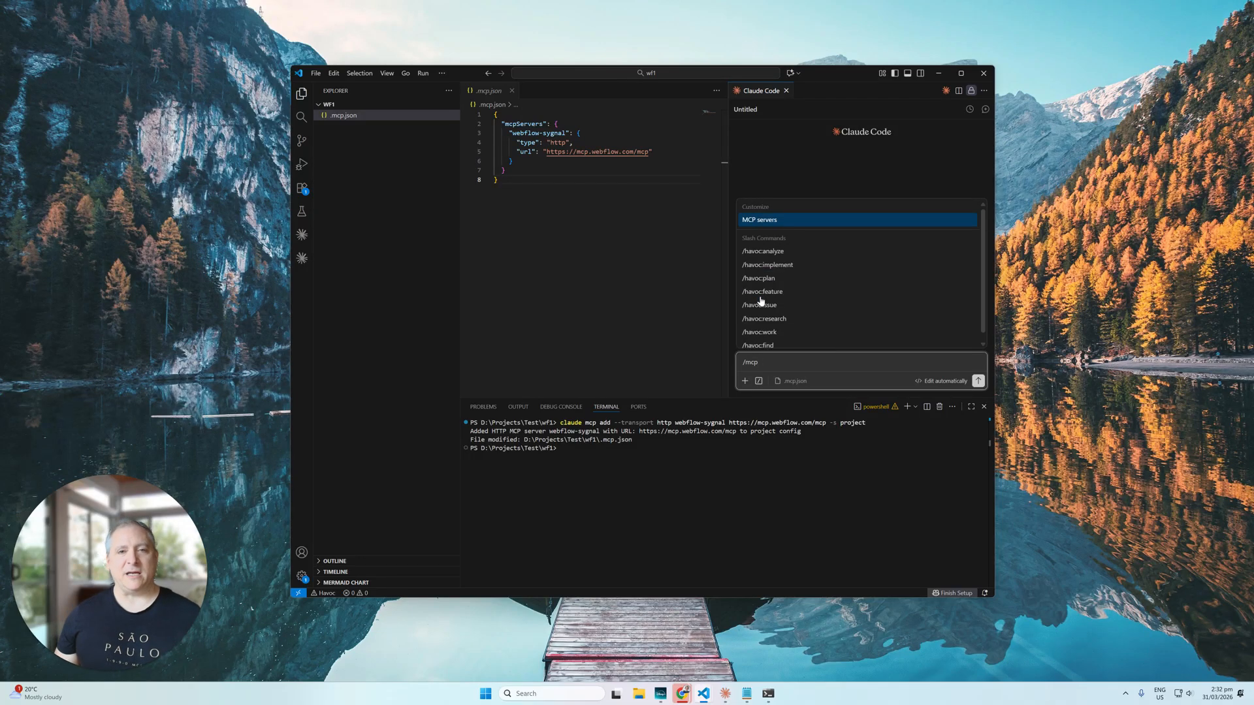
pyautogui.press('Return')
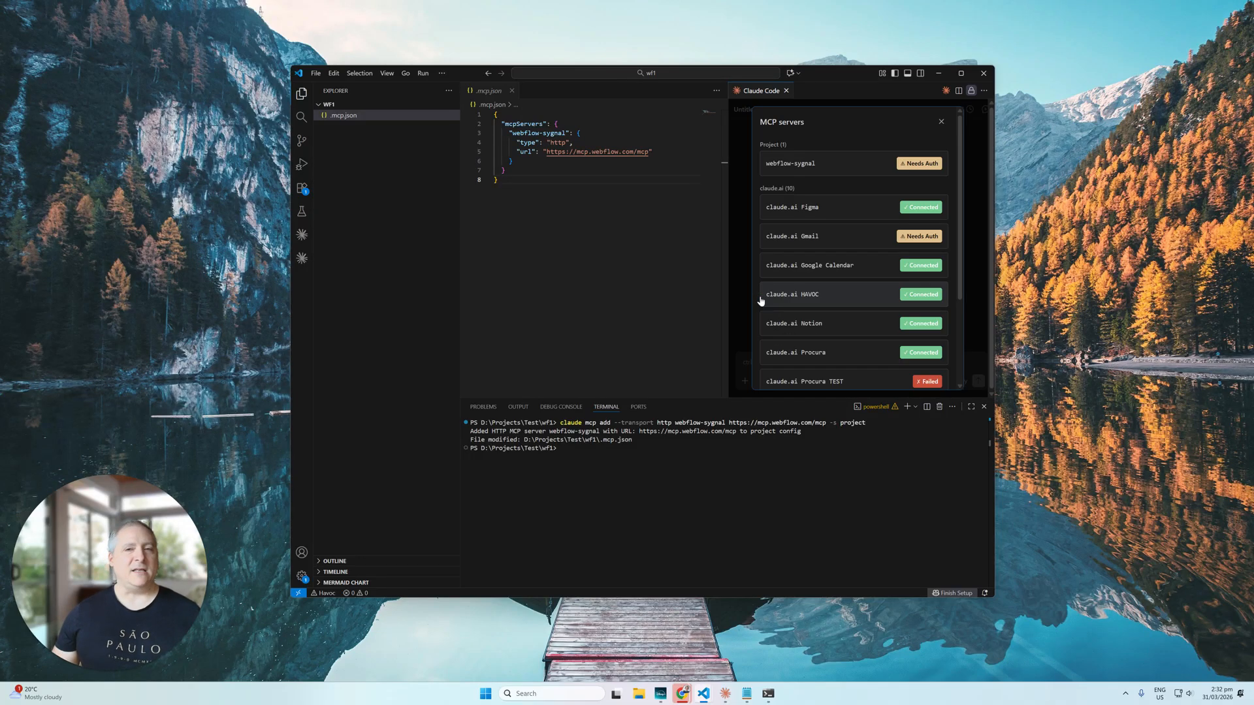
pyautogui.moveTo(827, 73); pyautogui.dragTo(833, 13)
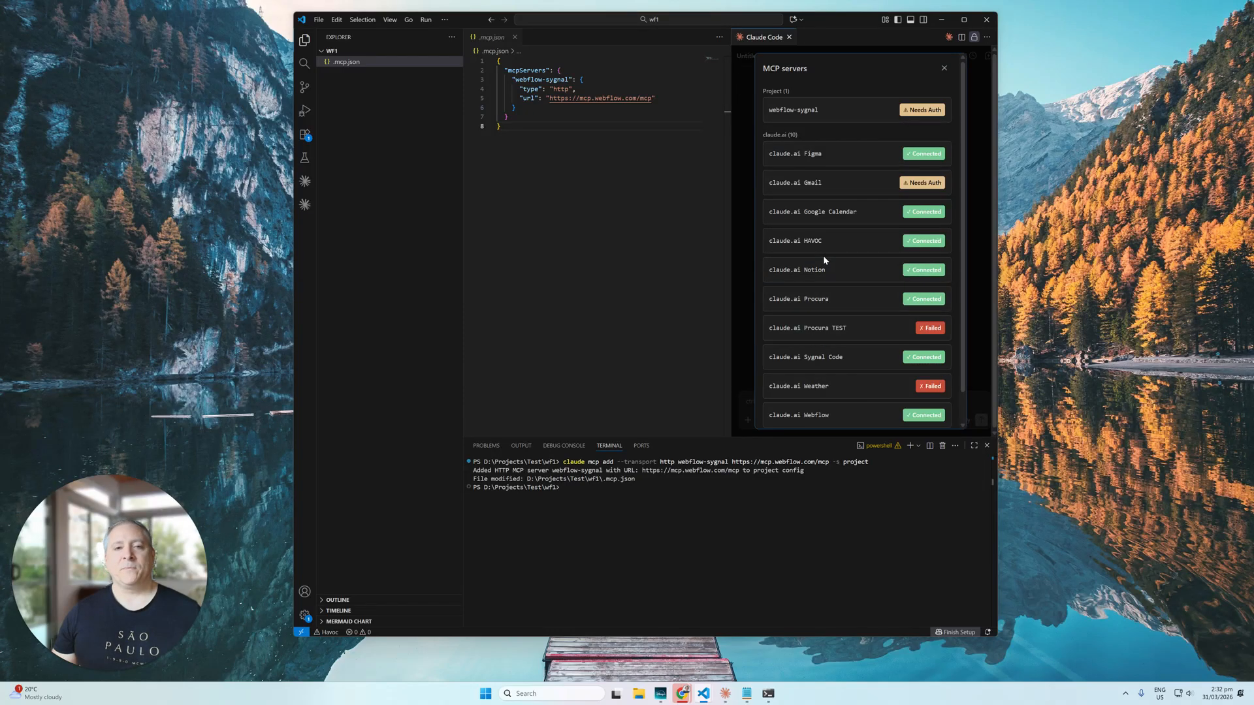
pyautogui.scroll(-1, 824, 259)
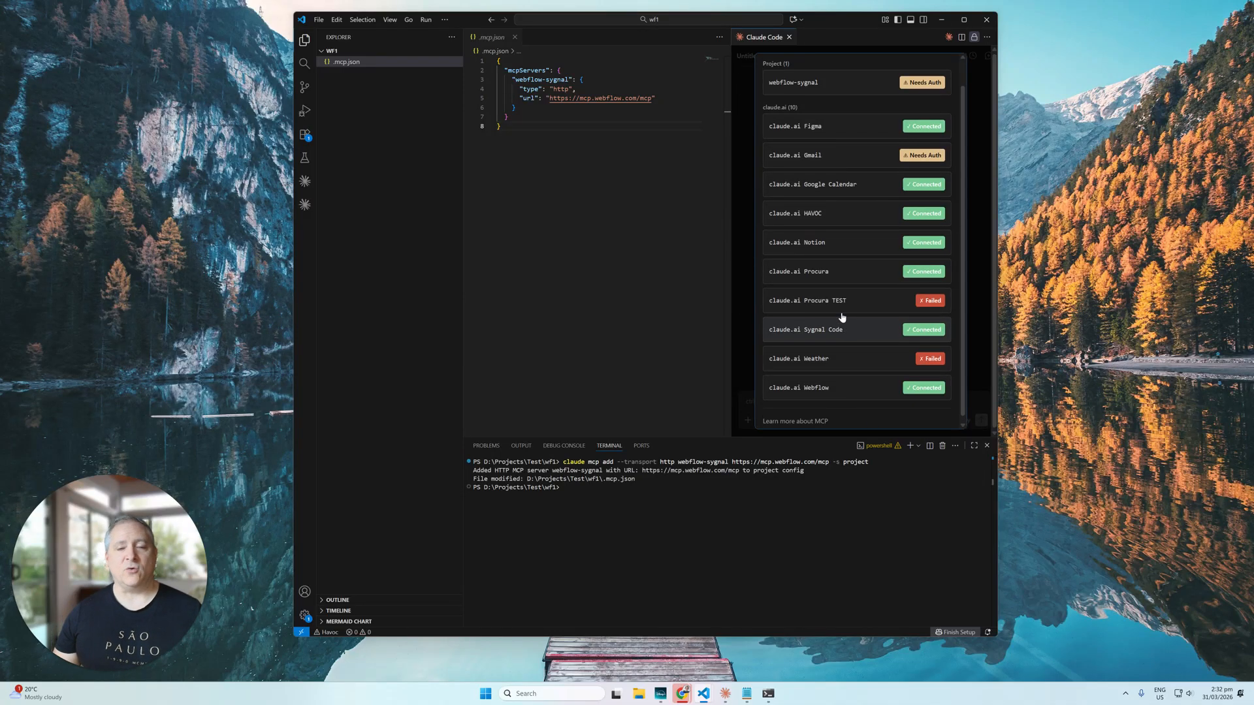
pyautogui.scroll(2, 840, 322)
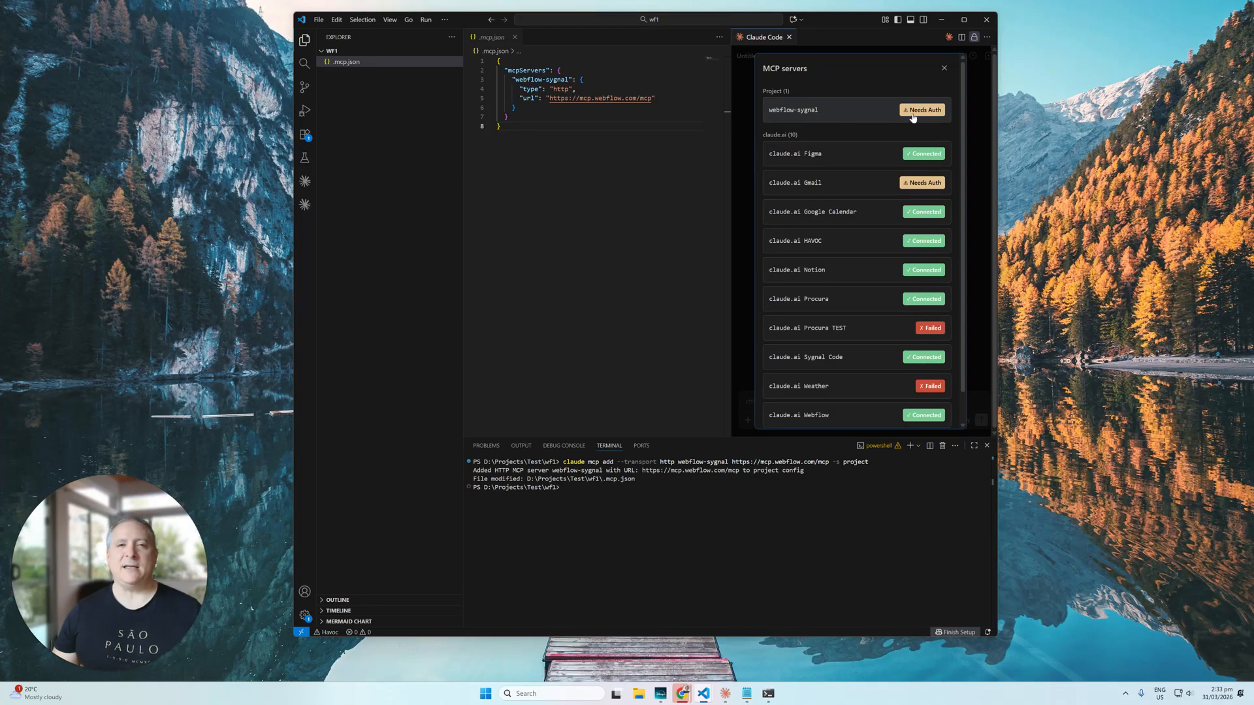
# Step: Start authentication for the webflow-sygnal project server and allow VS Code to open the external authorization site
pyautogui.click(892, 115)
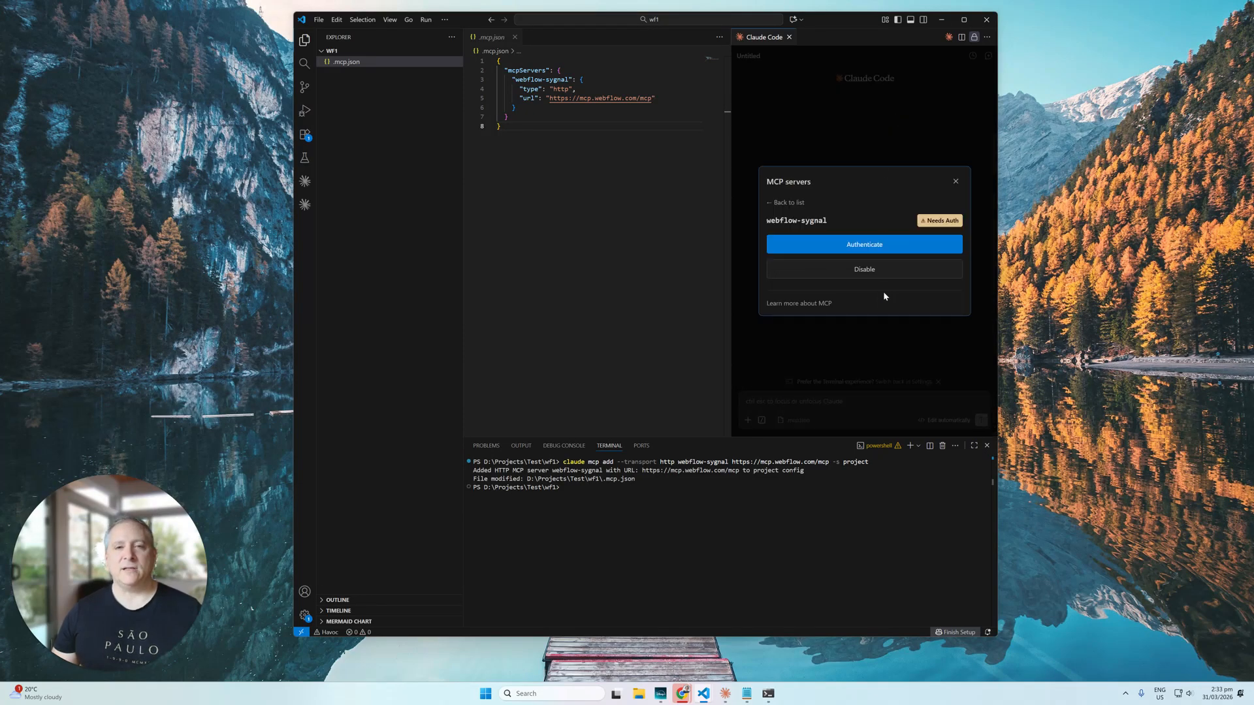
pyautogui.click(894, 252)
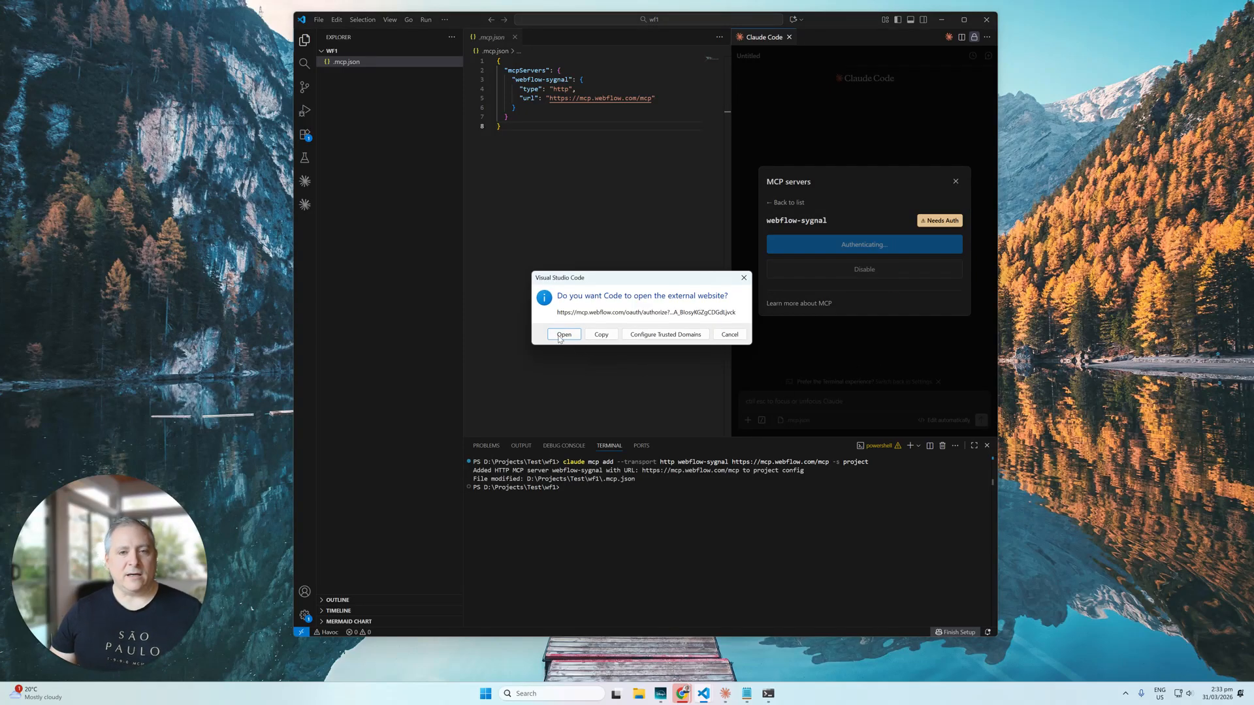
pyautogui.click(563, 335)
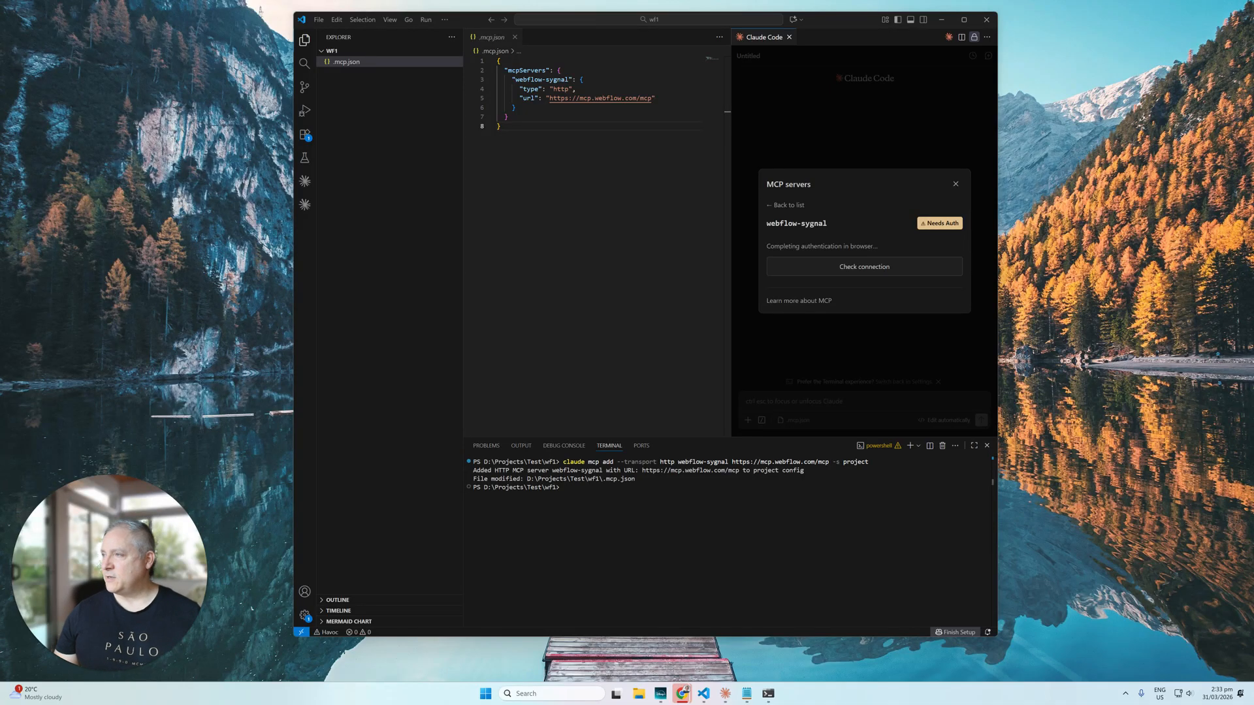
# Step: Authorize the Webflow MCP Bridge App in the browser for the Sygnal Technology Group site only
pyautogui.moveTo(1253, 39); pyautogui.dragTo(770, 50)
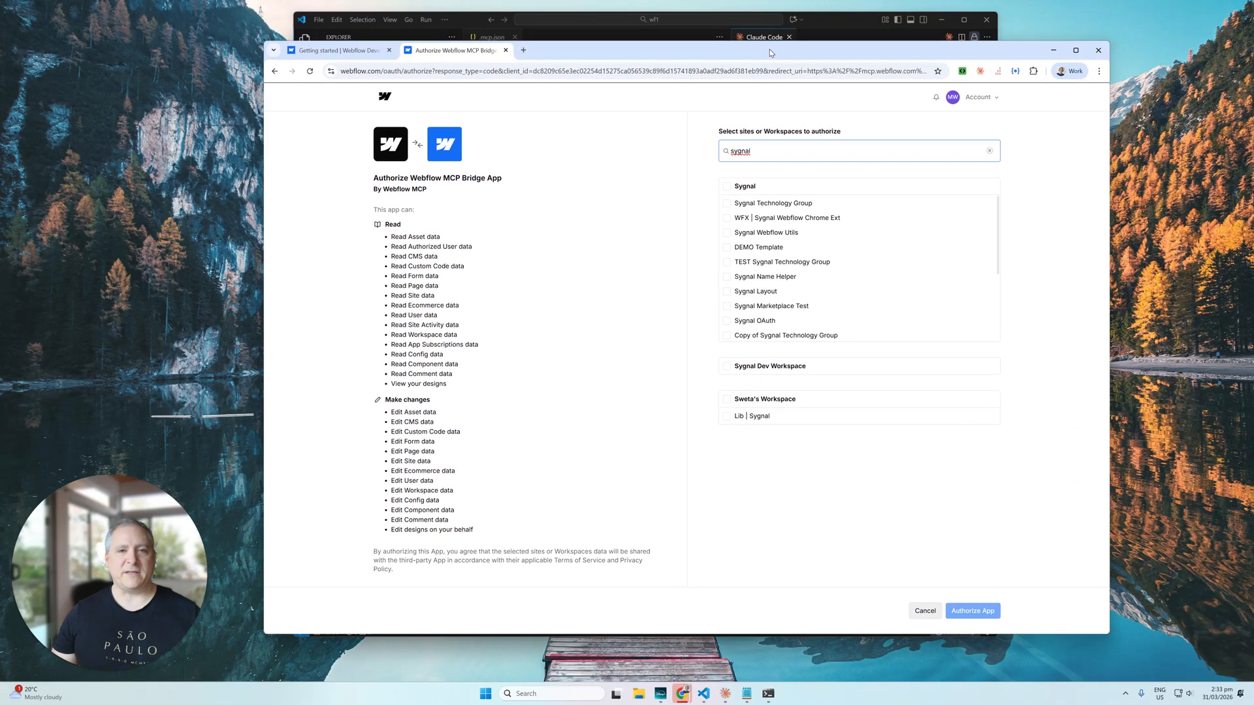
pyautogui.click(727, 186)
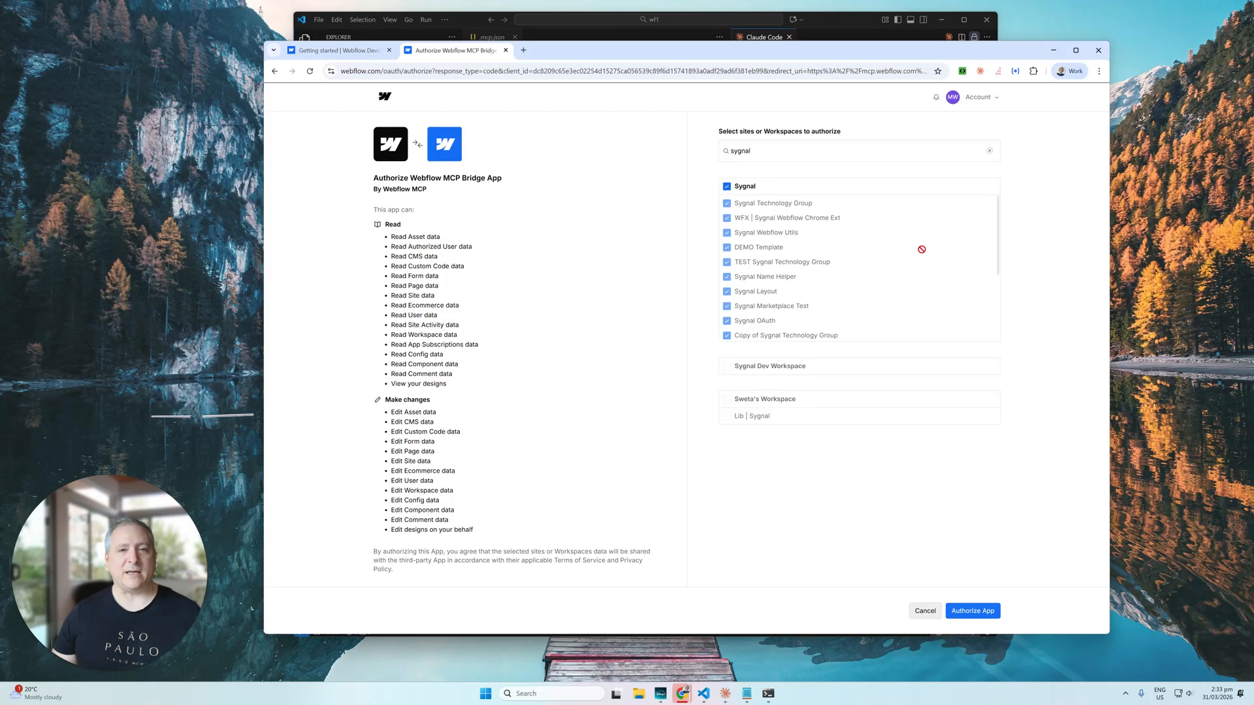
pyautogui.click(727, 187)
pyautogui.click(727, 203)
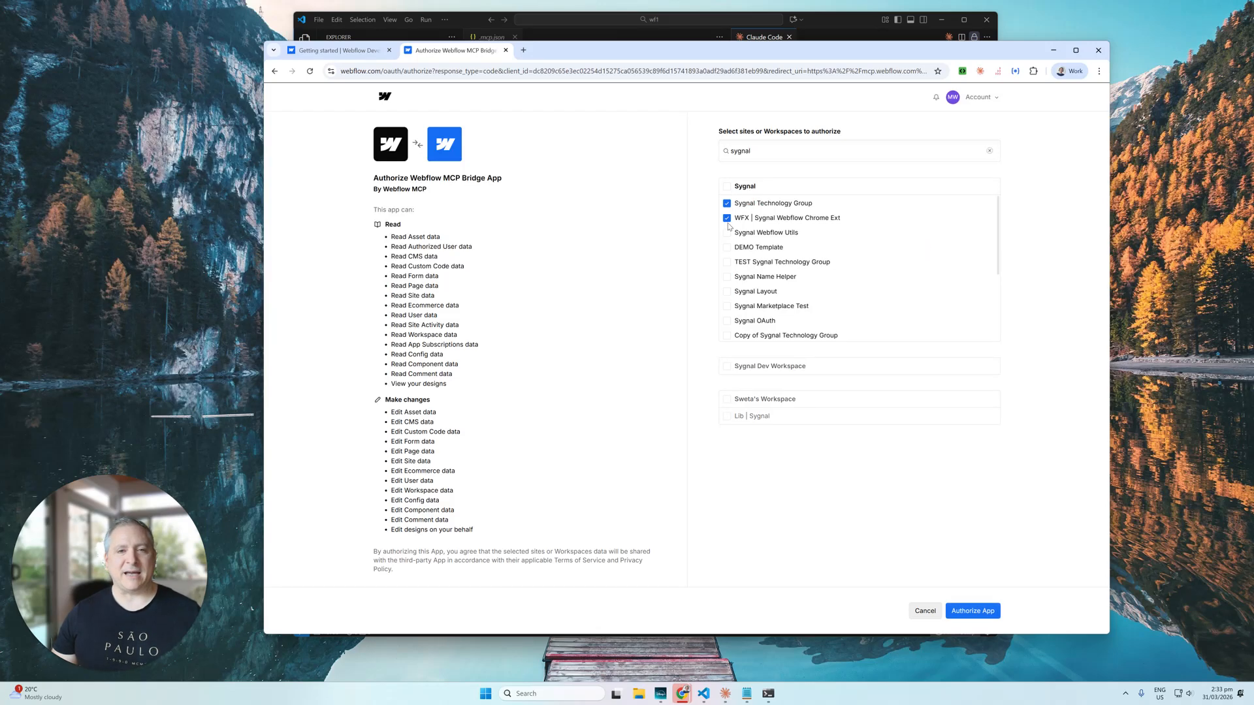
pyautogui.click(727, 203)
pyautogui.click(727, 203)
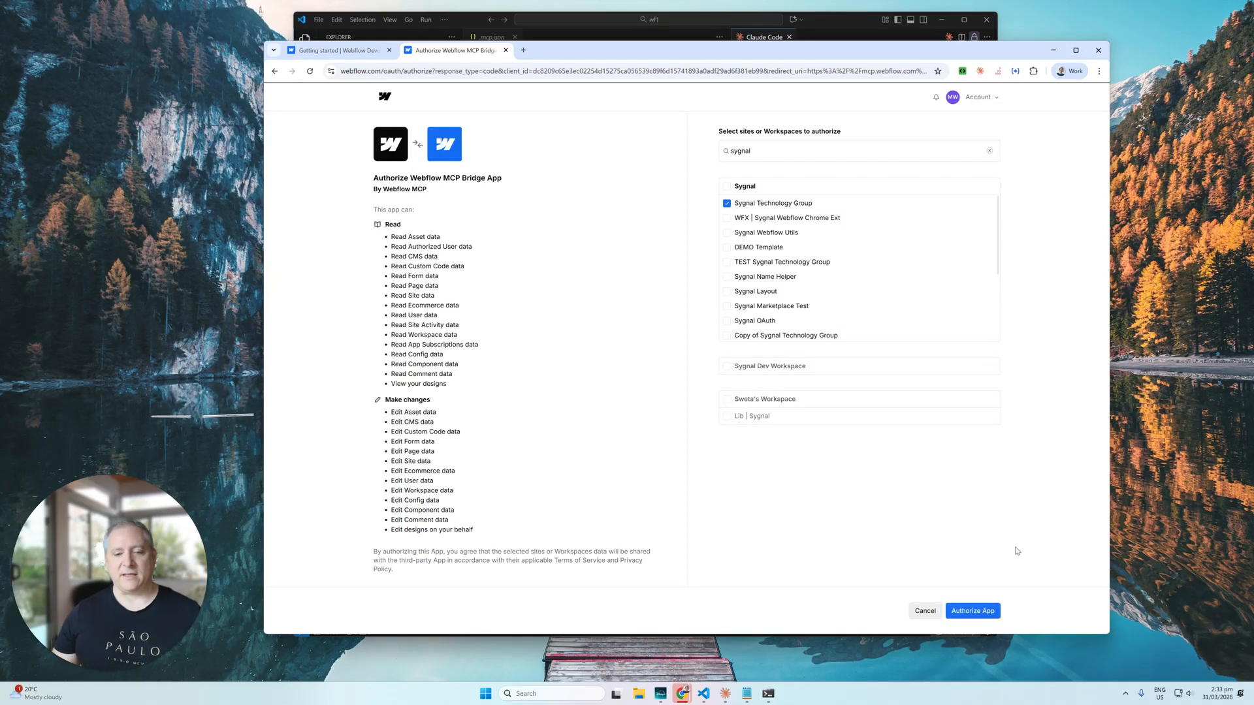
pyautogui.click(974, 612)
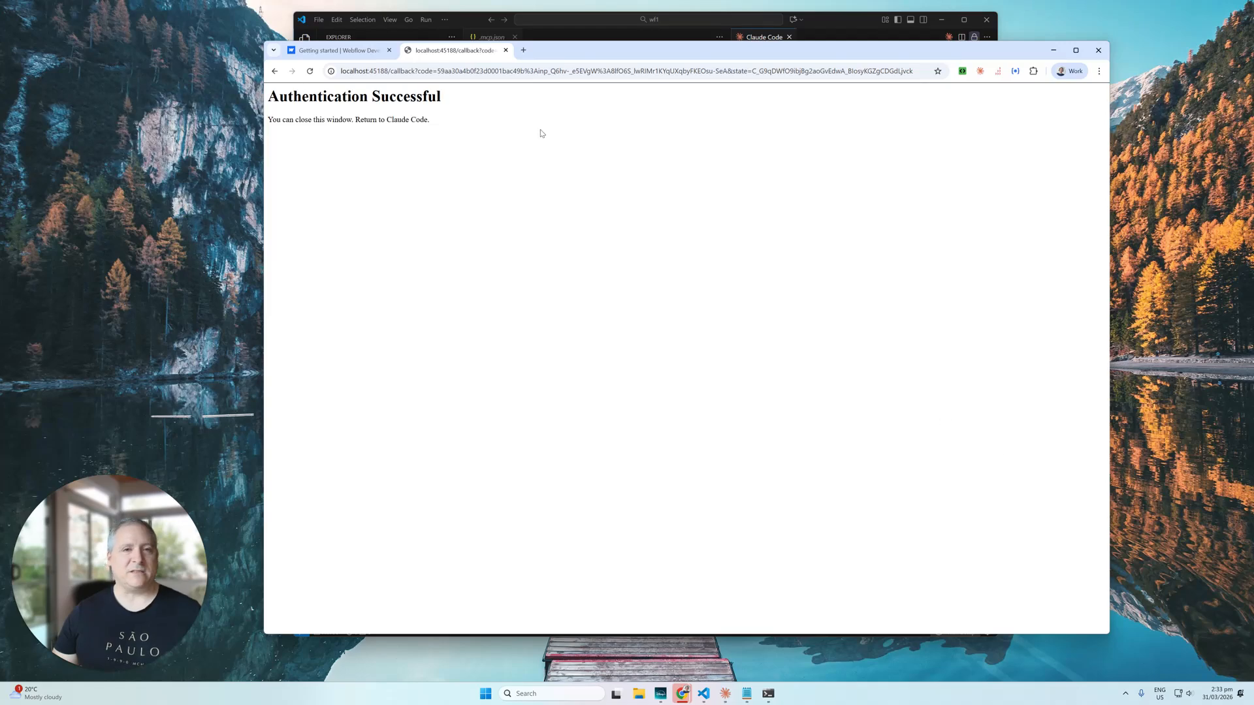
# Step: Return to VS Code, reopen the MCP server list with /mcp, and check webflow-sygnal's connection status and available options
pyautogui.moveTo(587, 52); pyautogui.dragTo(1253, 85)
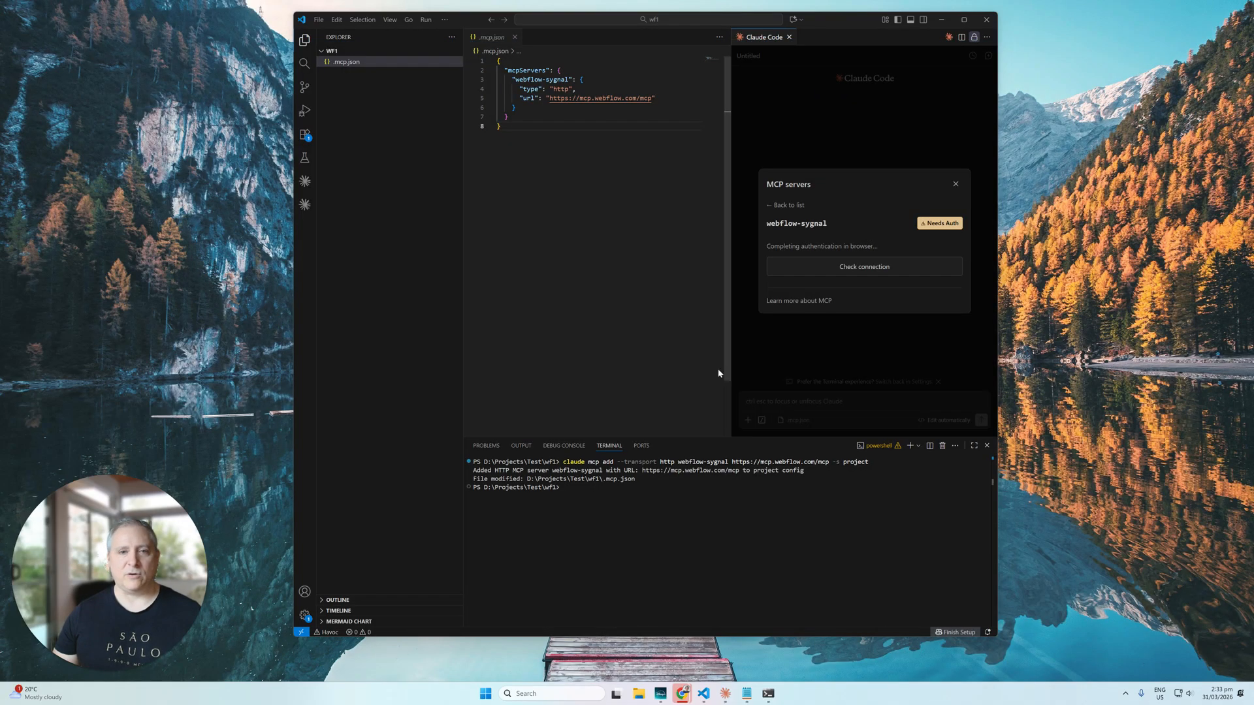
pyautogui.click(840, 354)
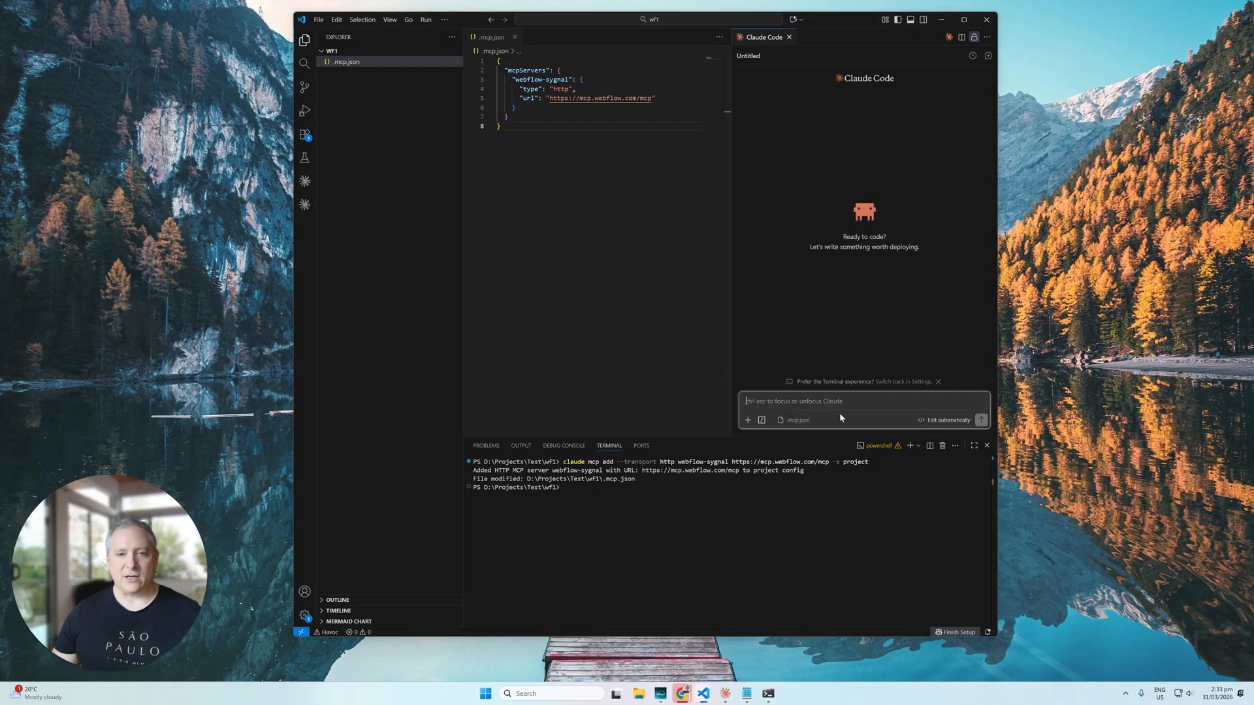
pyautogui.write('/mcp')
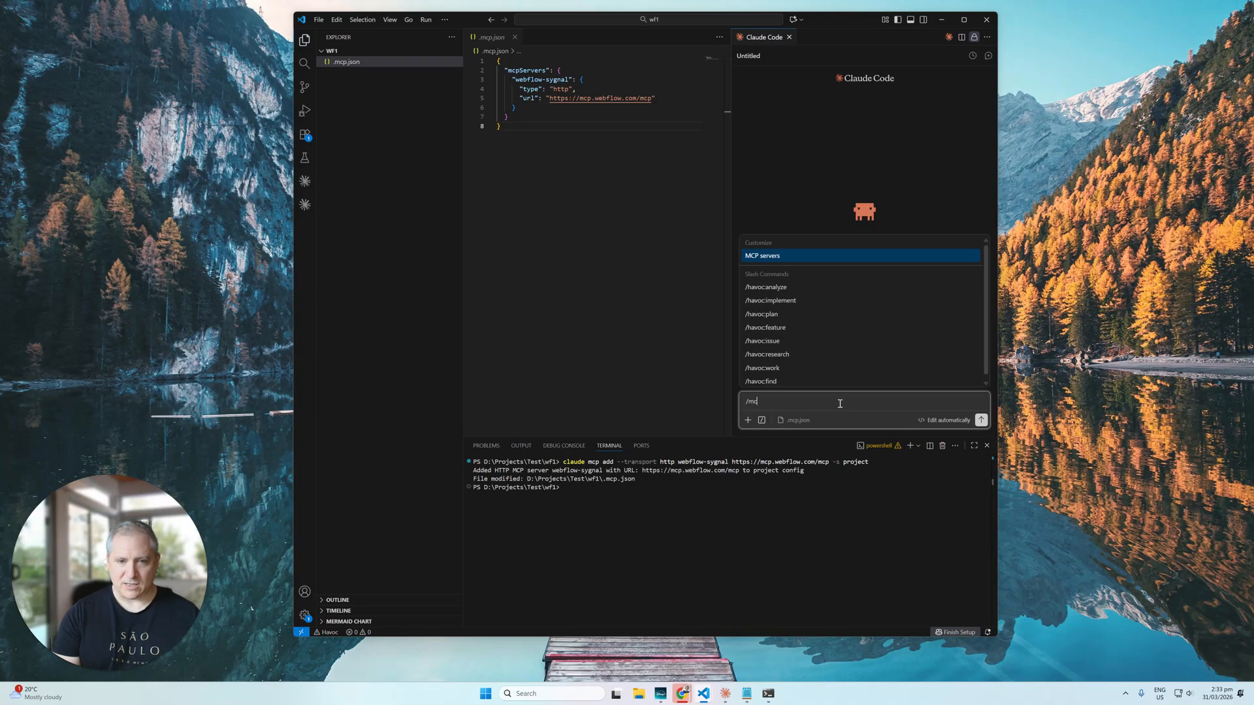
pyautogui.press('Return')
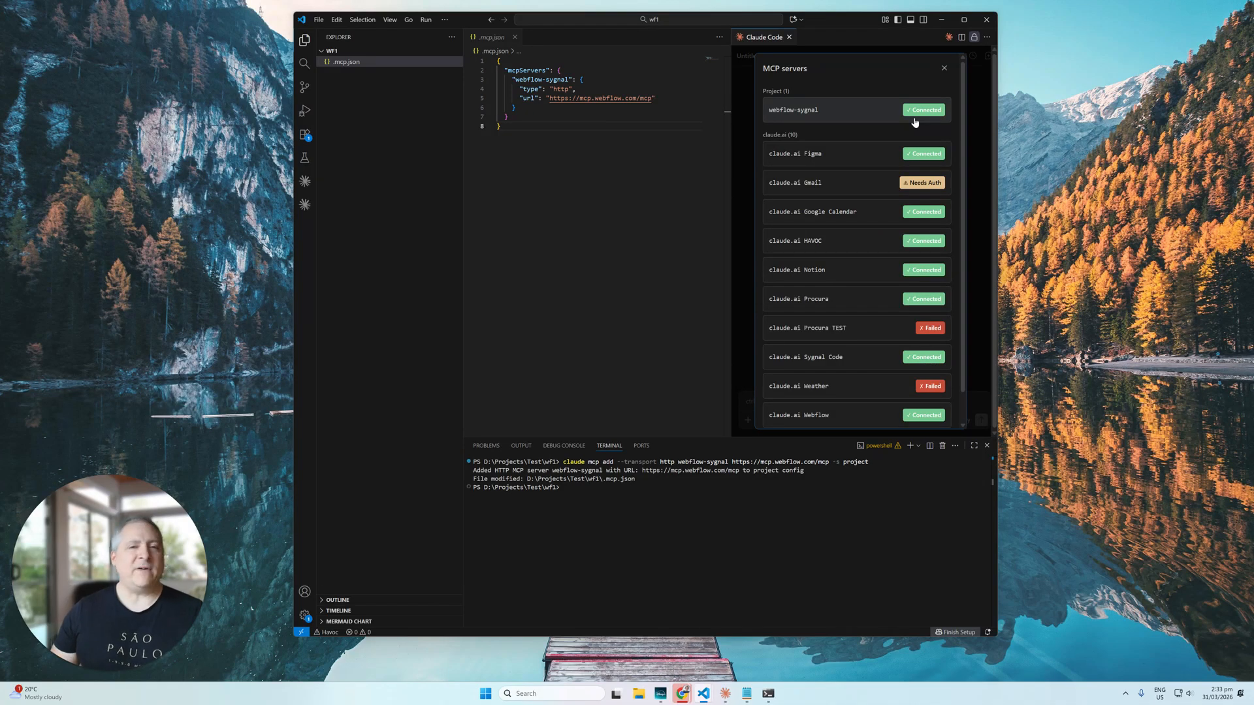
pyautogui.click(880, 112)
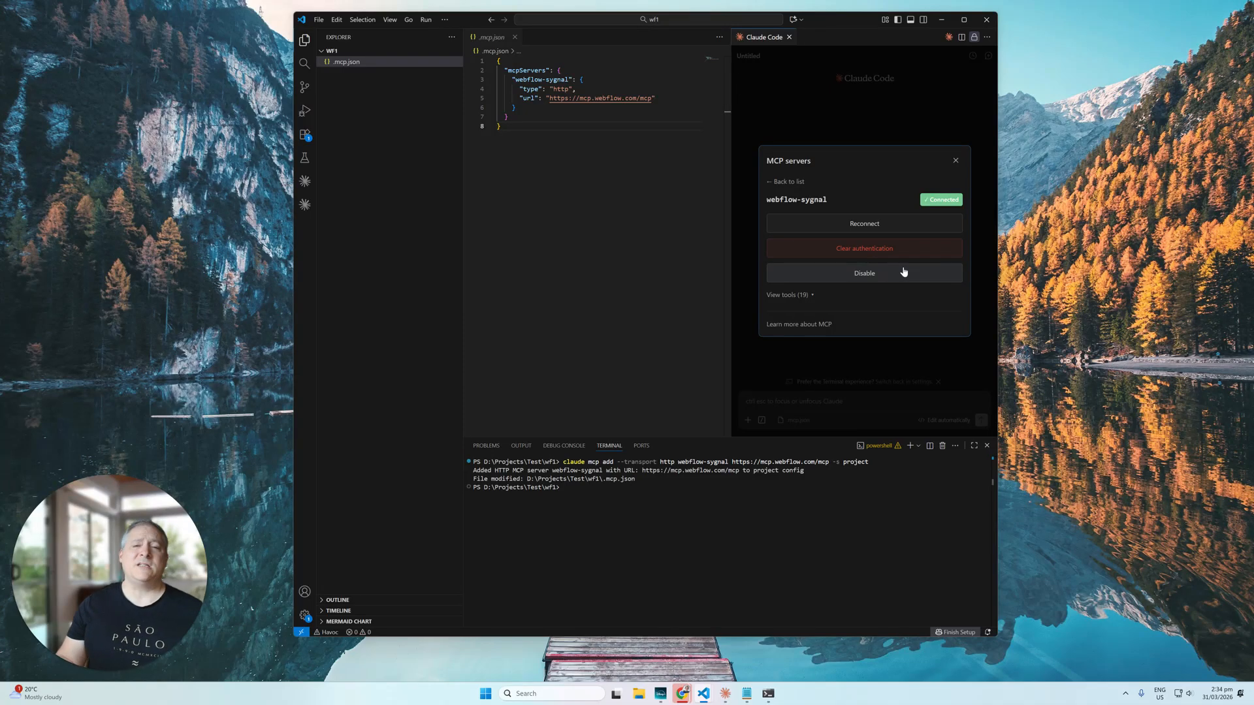
pyautogui.click(919, 123)
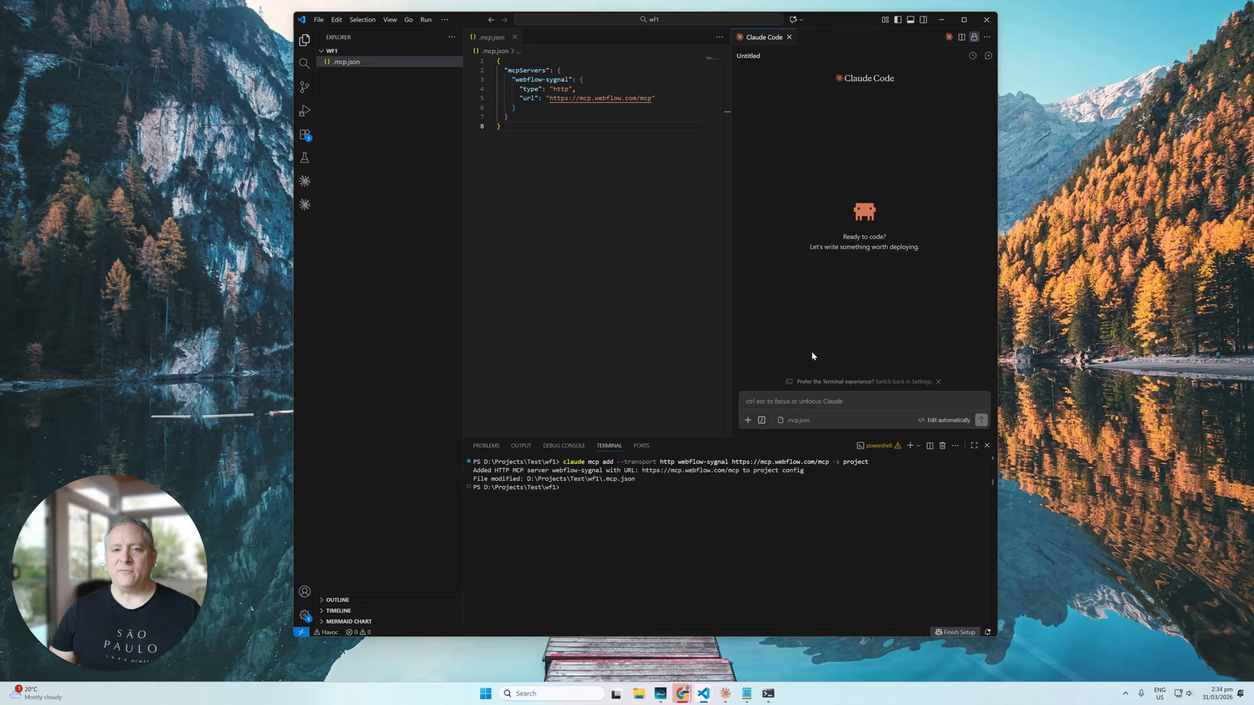
# Step: Ask Claude Code: "List the webflow signal sites that I currently have access to."
pyautogui.click(790, 402)
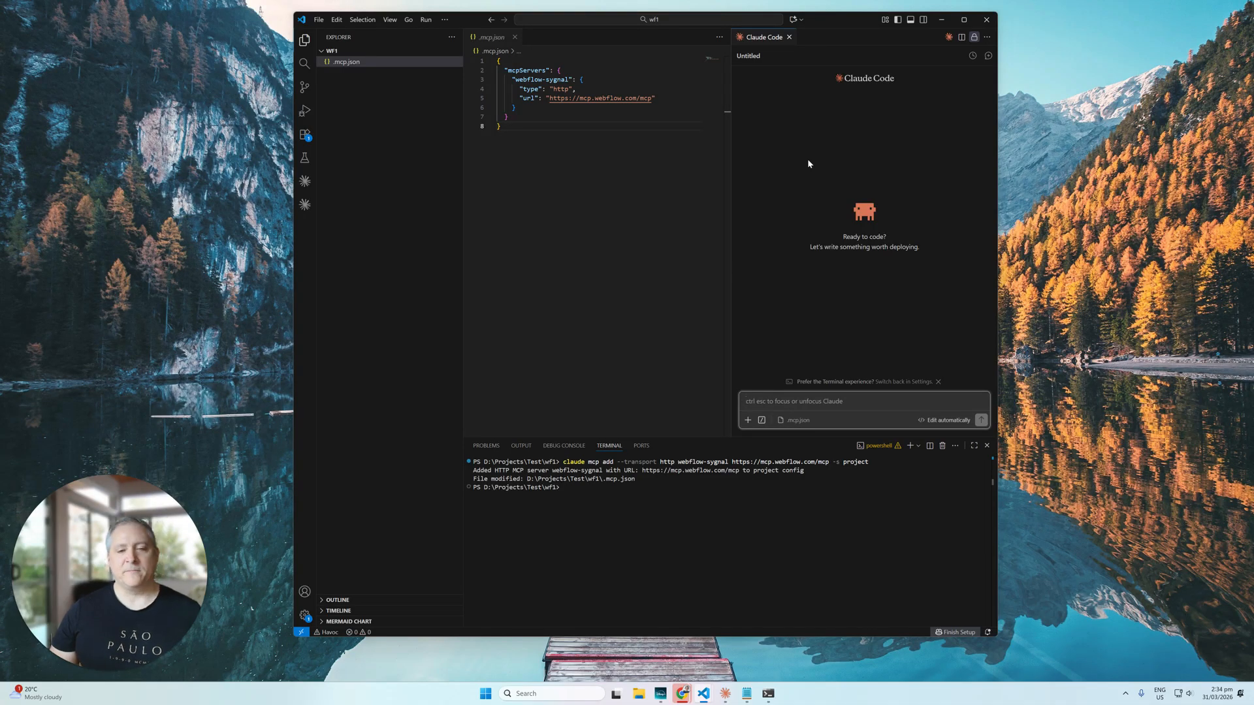
pyautogui.write('List the webflow signal sites that I currently have access to.')
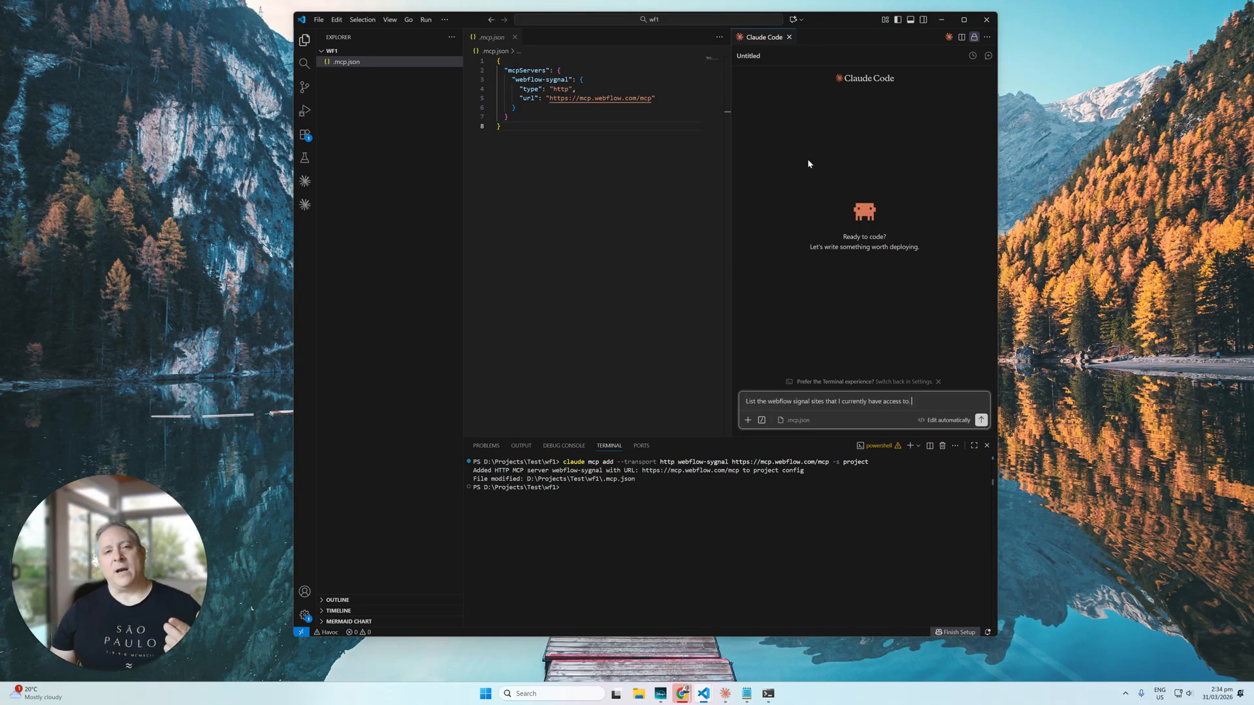
pyautogui.press('Return')
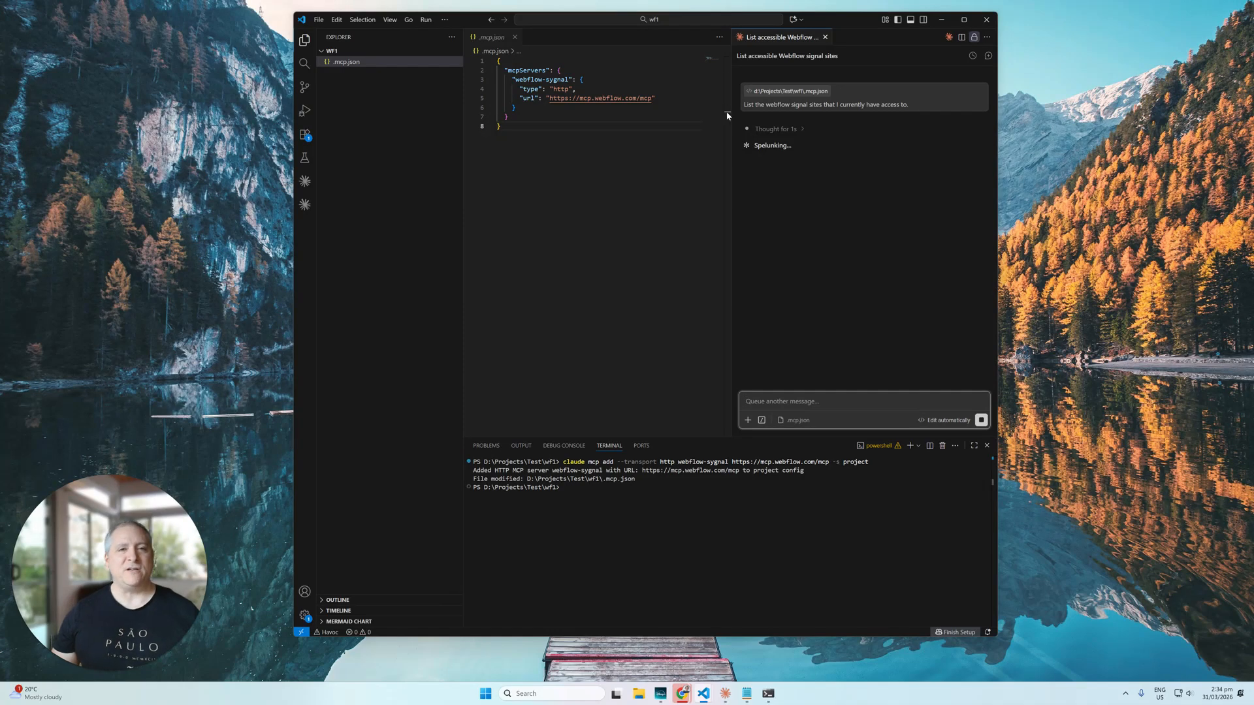
# Step: Compare the webflow-sygnal name in .mcp.json with the tool request, and approve the webflow-sygnal data_sites_tool for this call only
pyautogui.doubleClick(532, 79)
pyautogui.moveTo(532, 79); pyautogui.dragTo(564, 78)
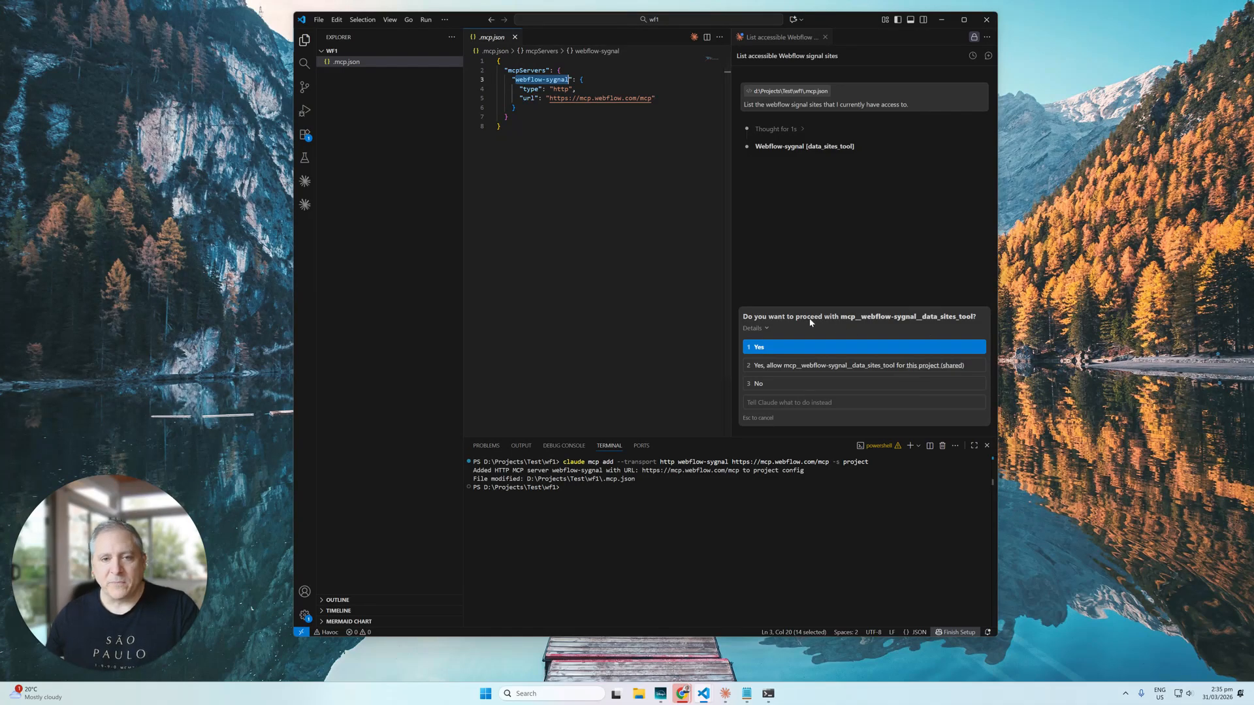
pyautogui.click(843, 318)
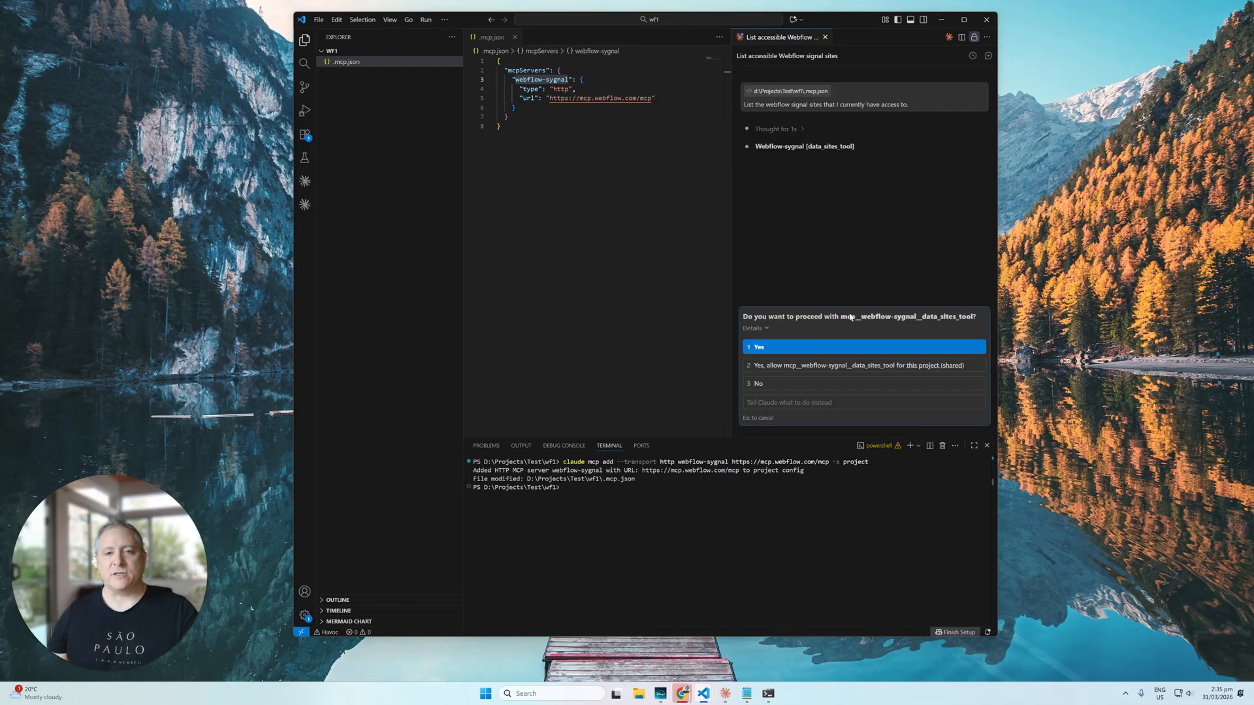
pyautogui.click(783, 353)
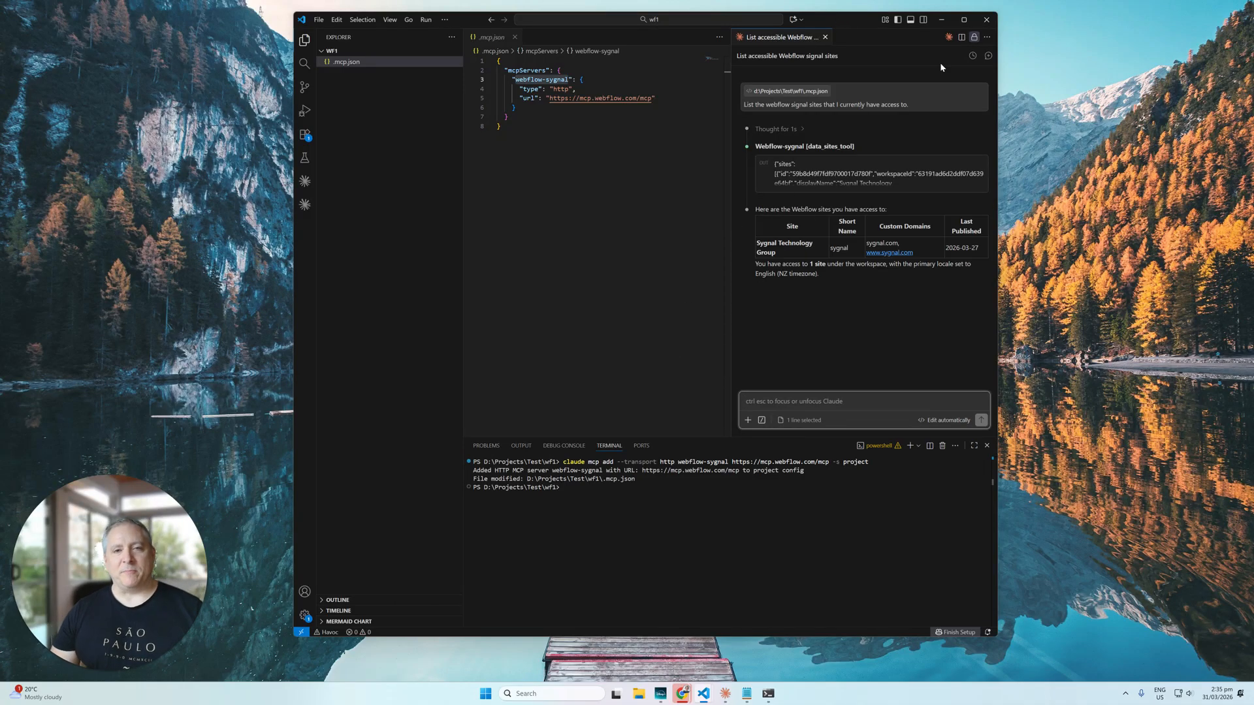
# Step: Move the wf1 window aside, switch to Command Prompt, change to the sibling wf2 folder and open it in VS Code
pyautogui.moveTo(863, 19); pyautogui.dragTo(564, 16)
pyautogui.moveTo(787, 186); pyautogui.dragTo(913, 226)
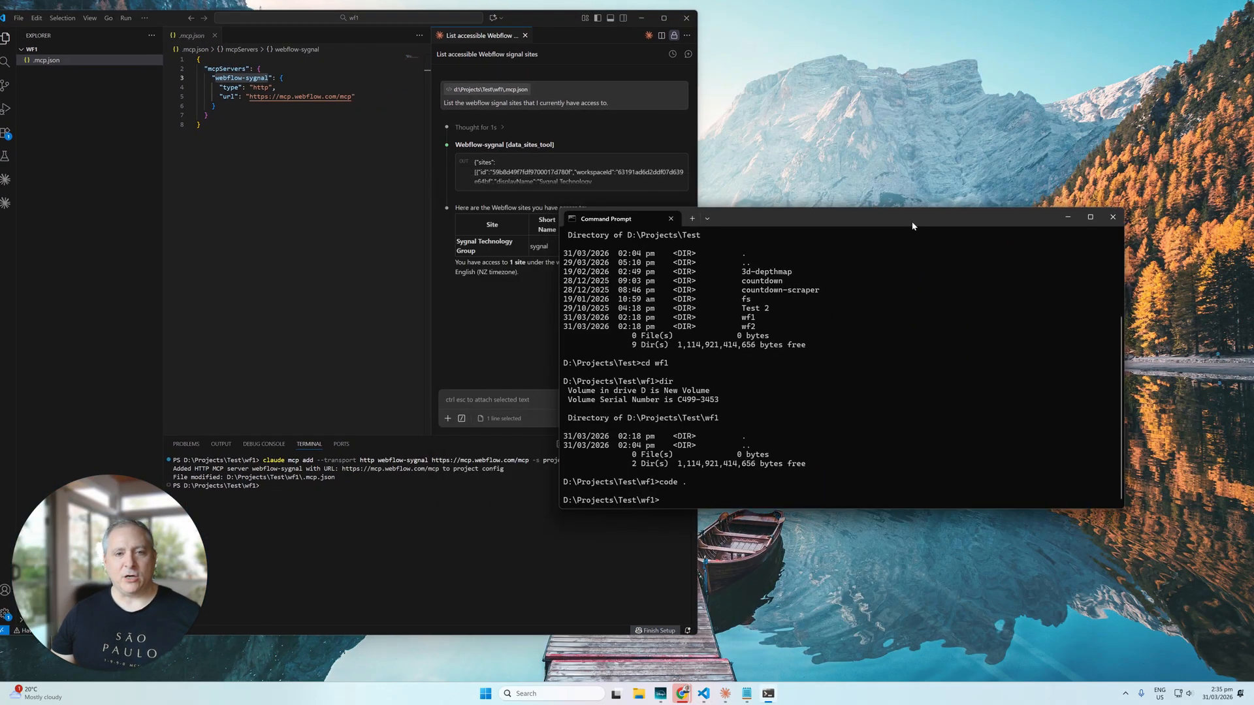
pyautogui.write('cd ..')
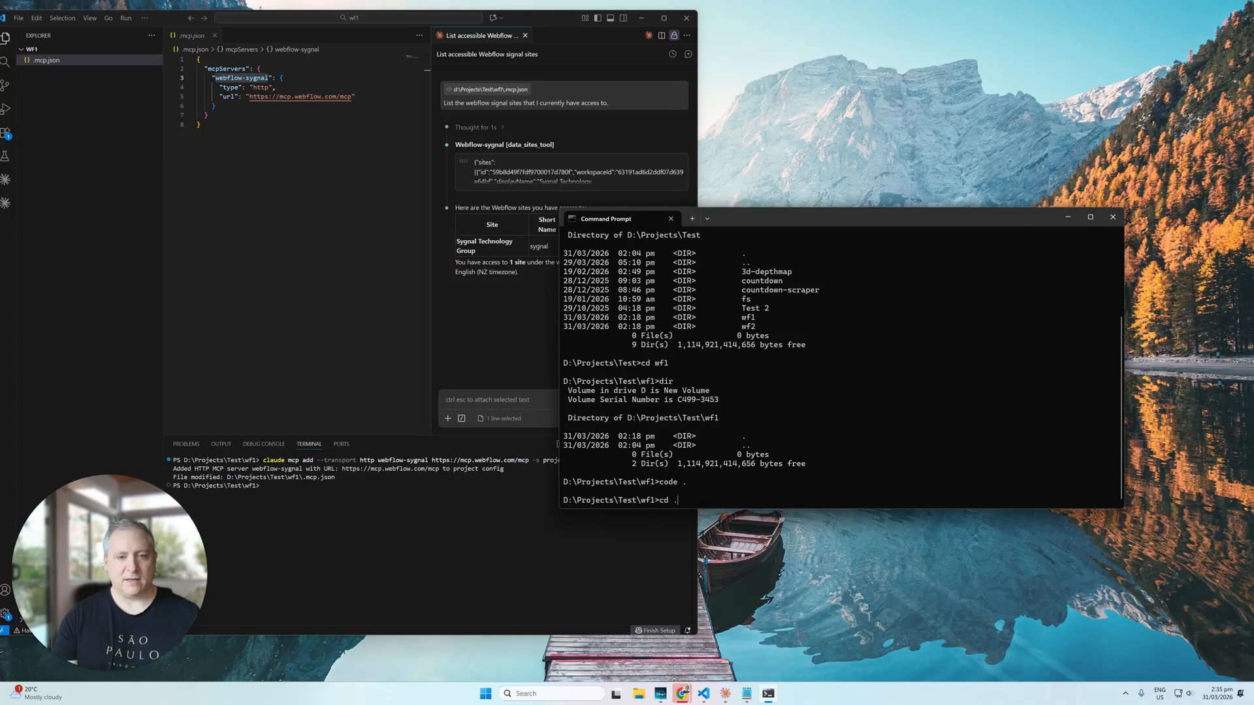
pyautogui.press('Return')
pyautogui.write('cd wf2')
pyautogui.press('Return')
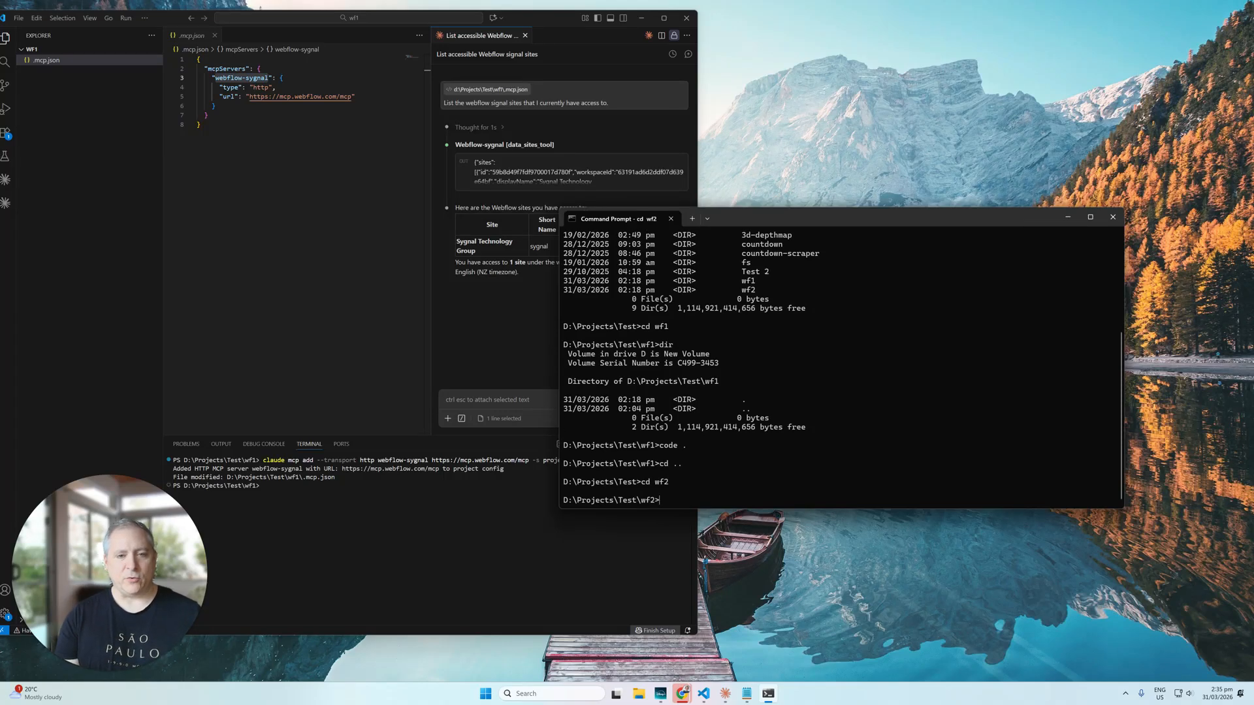
pyautogui.write('code .')
pyautogui.press('Return')
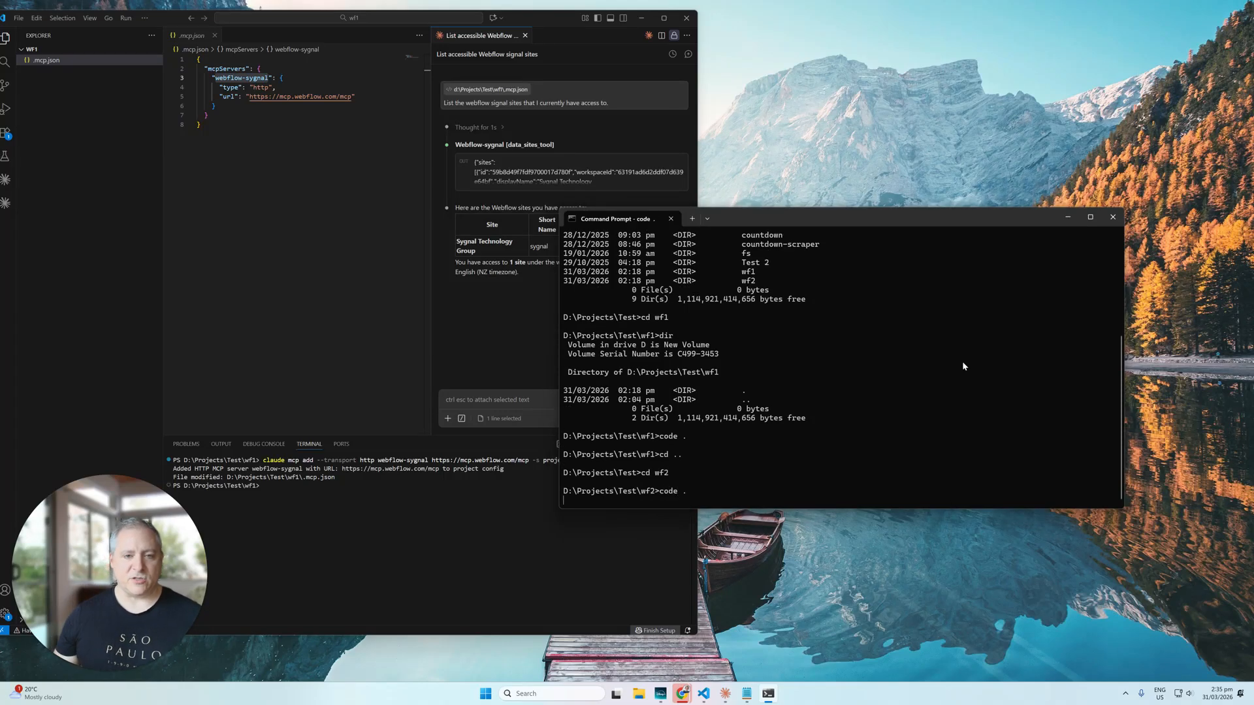
pyautogui.click(1070, 214)
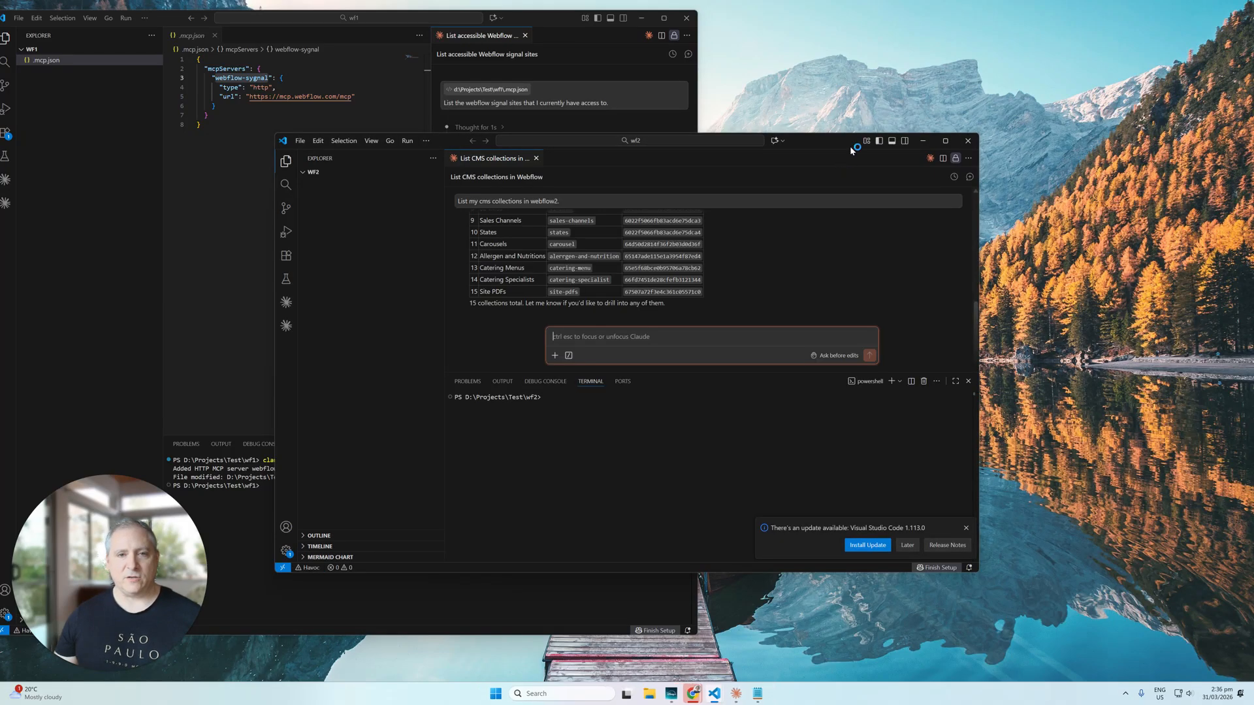
# Step: Move the wf2 window beside wf1 and close its old "List CMS collections" chat, leaving the terminal ready for input
pyautogui.moveTo(850, 146); pyautogui.dragTo(1102, 98)
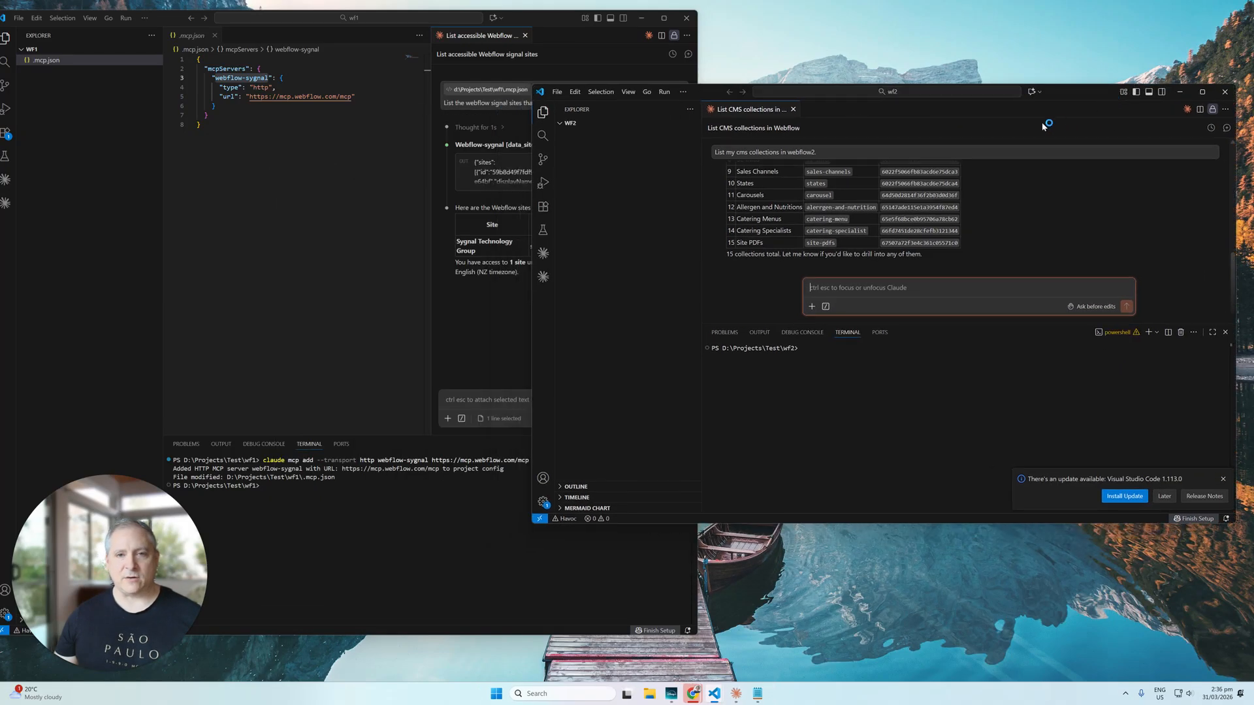
pyautogui.click(793, 109)
pyautogui.click(860, 394)
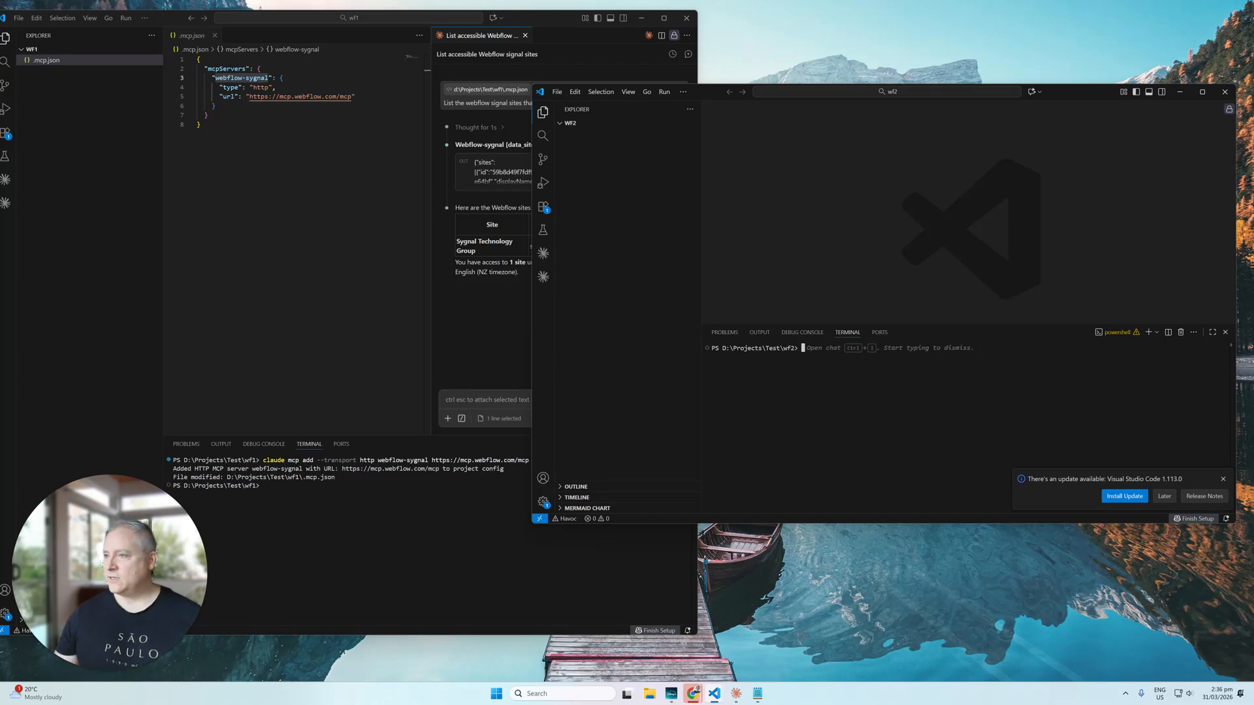
# Step: Switch to Notepad, rename the server in the claude mcp add command to webflow-cleancars, and copy the whole command
pyautogui.click(758, 694)
pyautogui.moveTo(1114, 270); pyautogui.dragTo(701, 274)
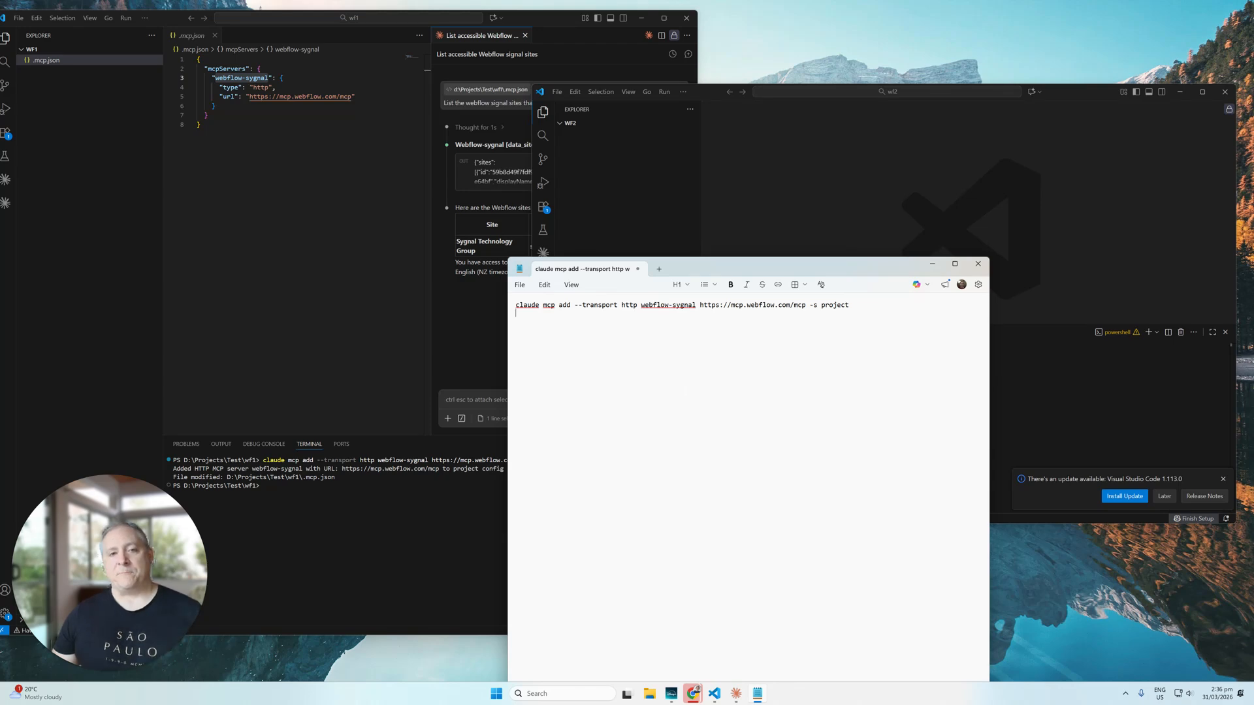
pyautogui.click(681, 305)
pyautogui.doubleClick(681, 305)
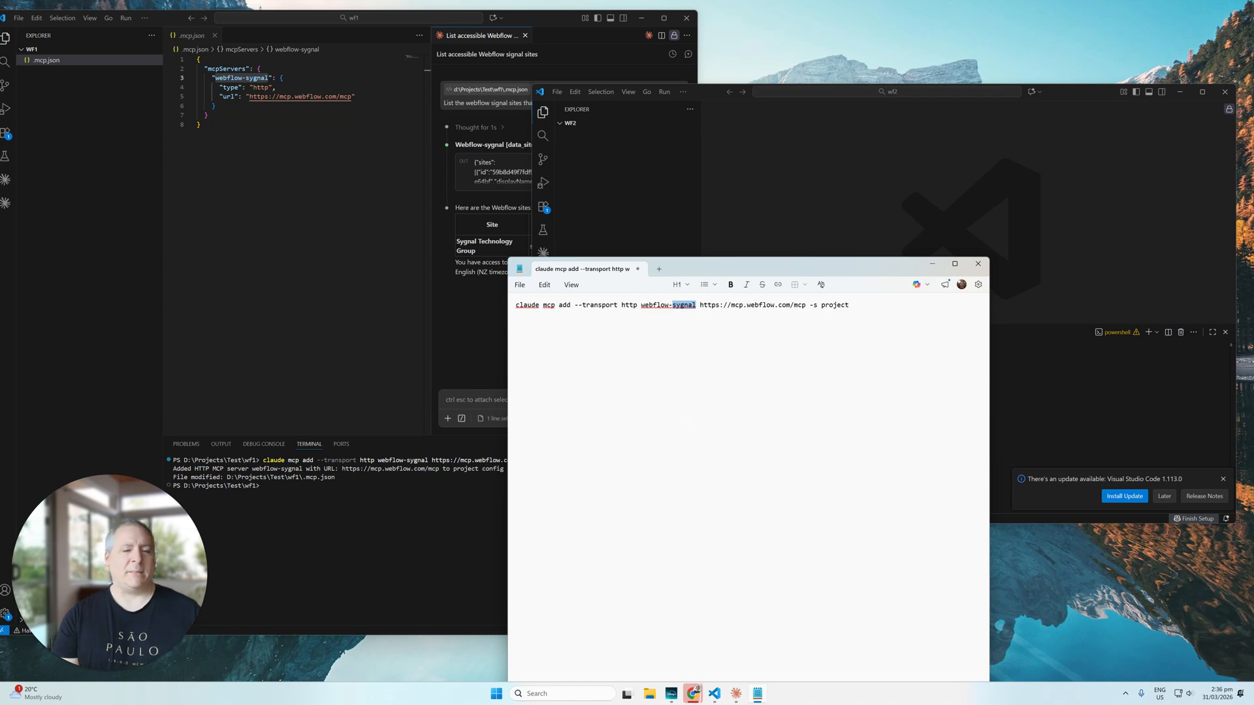
pyautogui.write('cleanca')
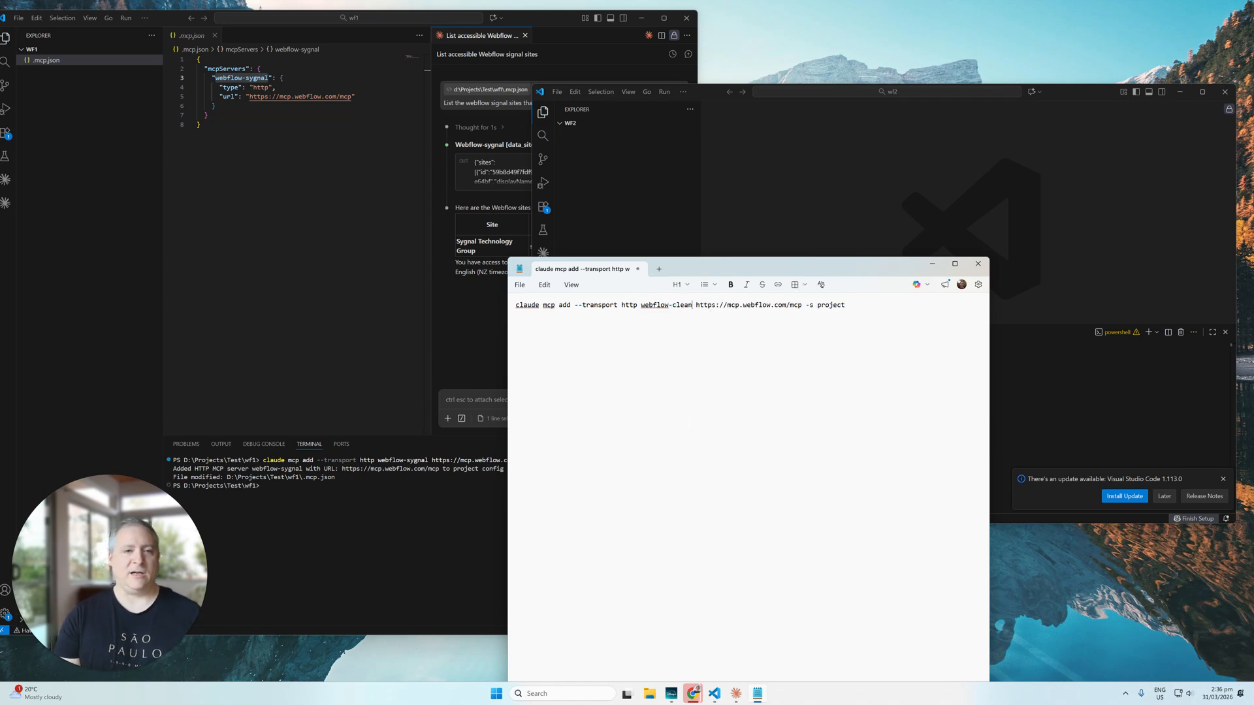
pyautogui.write('r')
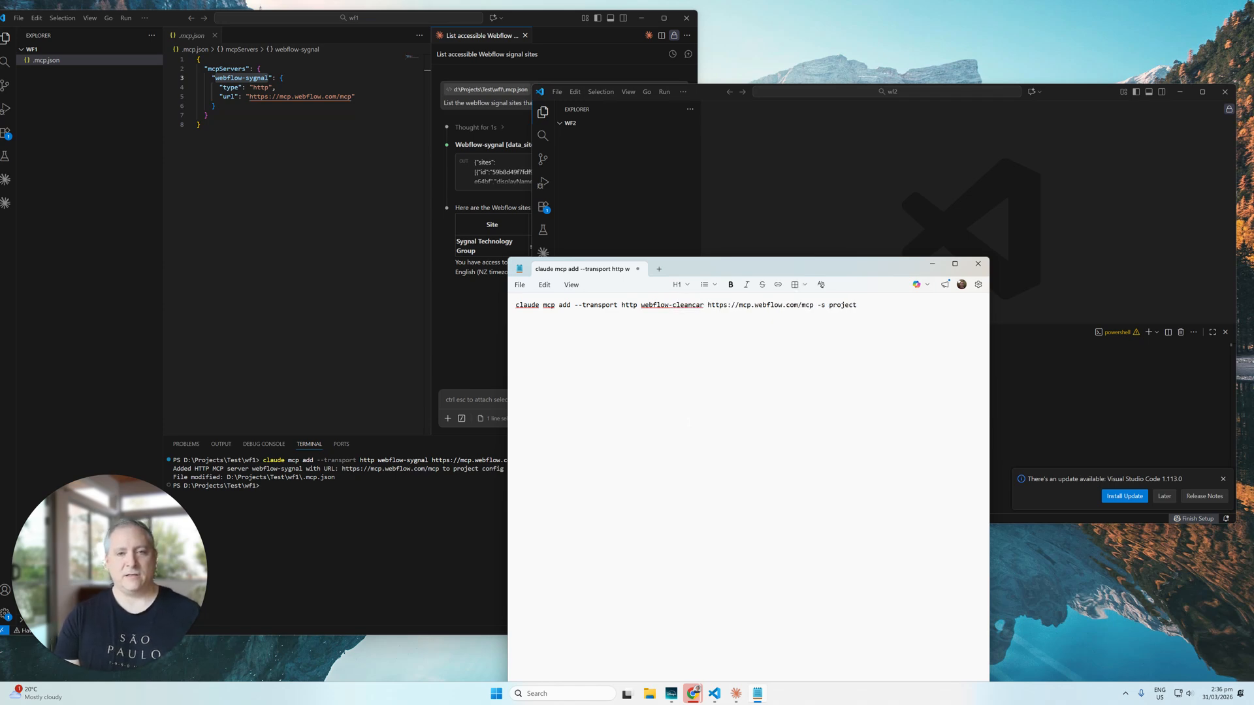
pyautogui.write('s')
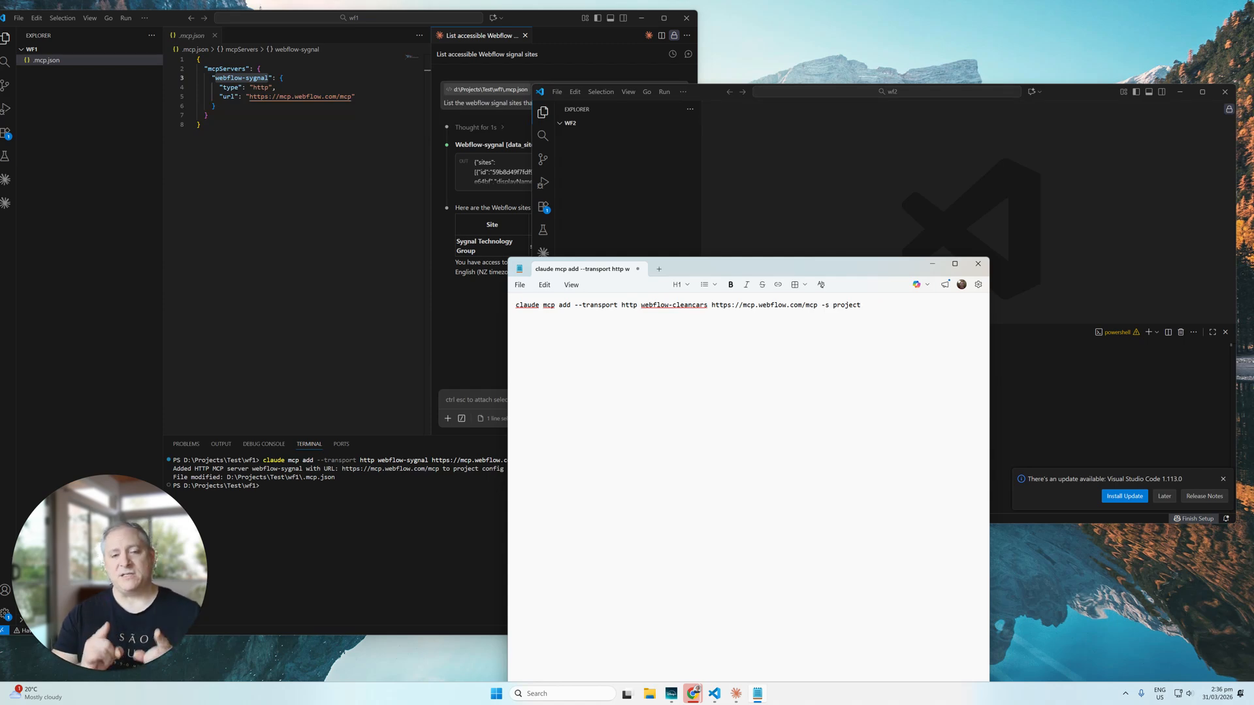
pyautogui.hotkey('ctrl', 'a')
pyautogui.hotkey('ctrl', 'c')
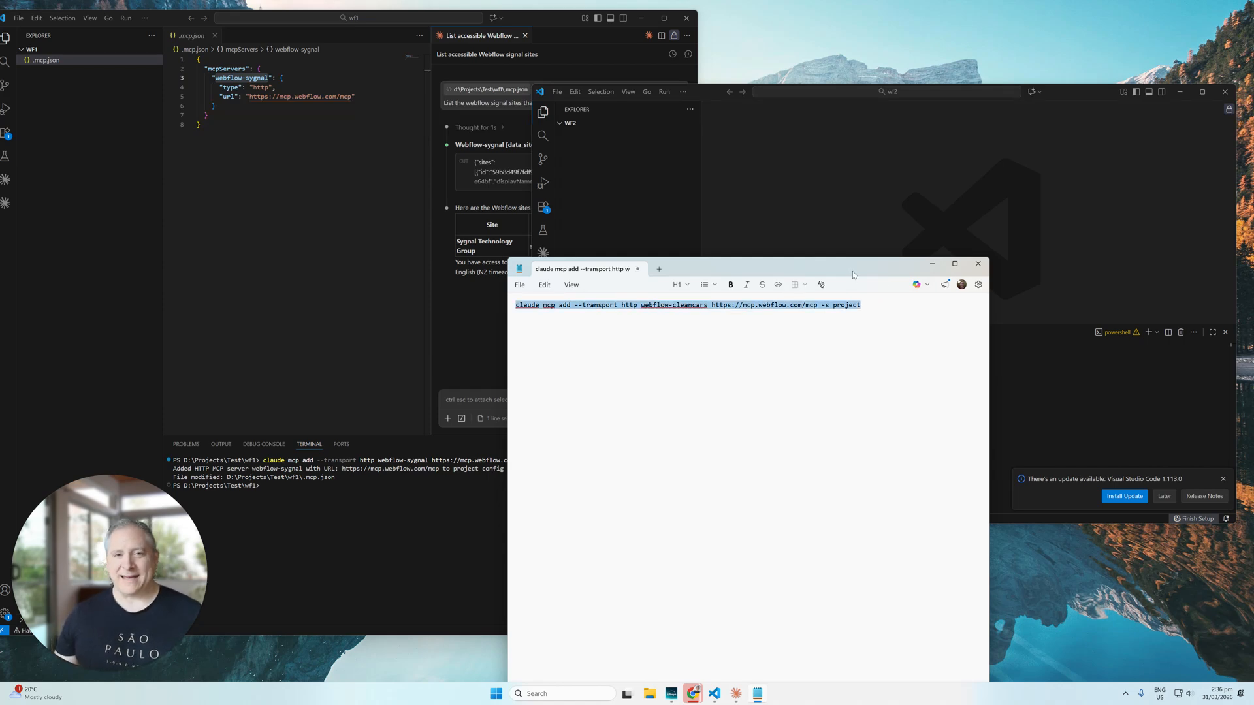
pyautogui.click(932, 264)
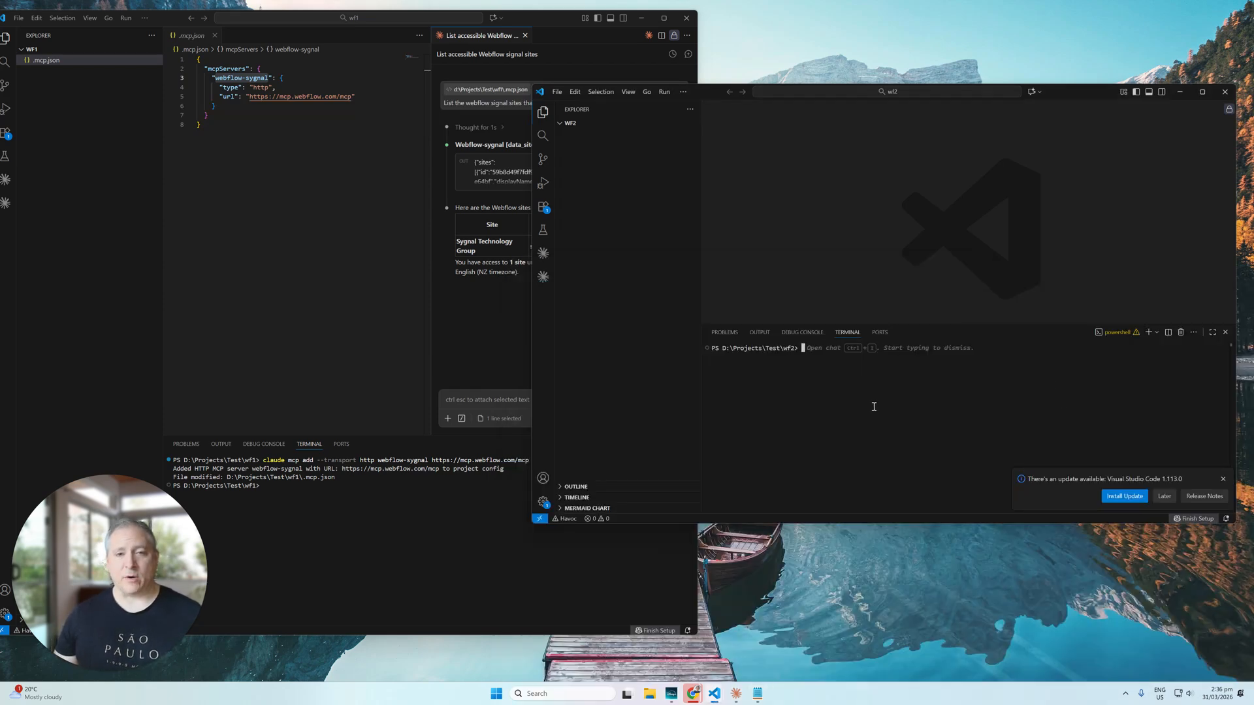
pyautogui.hotkey('ctrl', 'v')
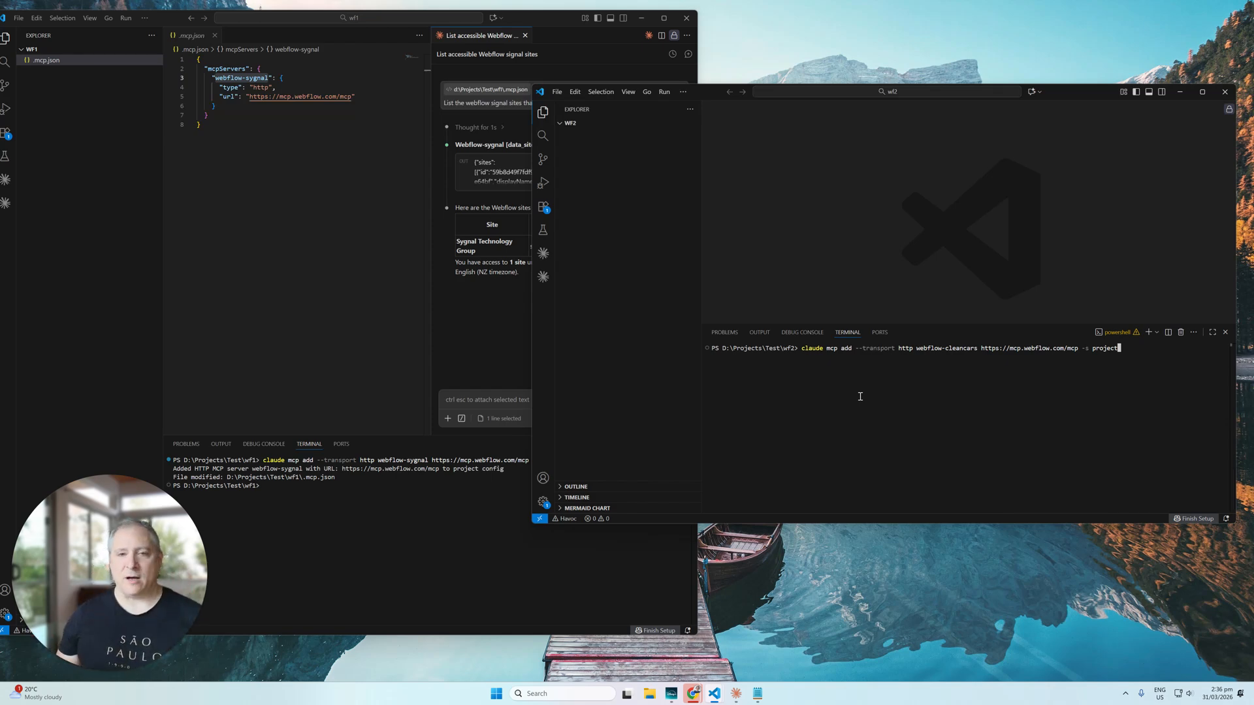
pyautogui.press('Return')
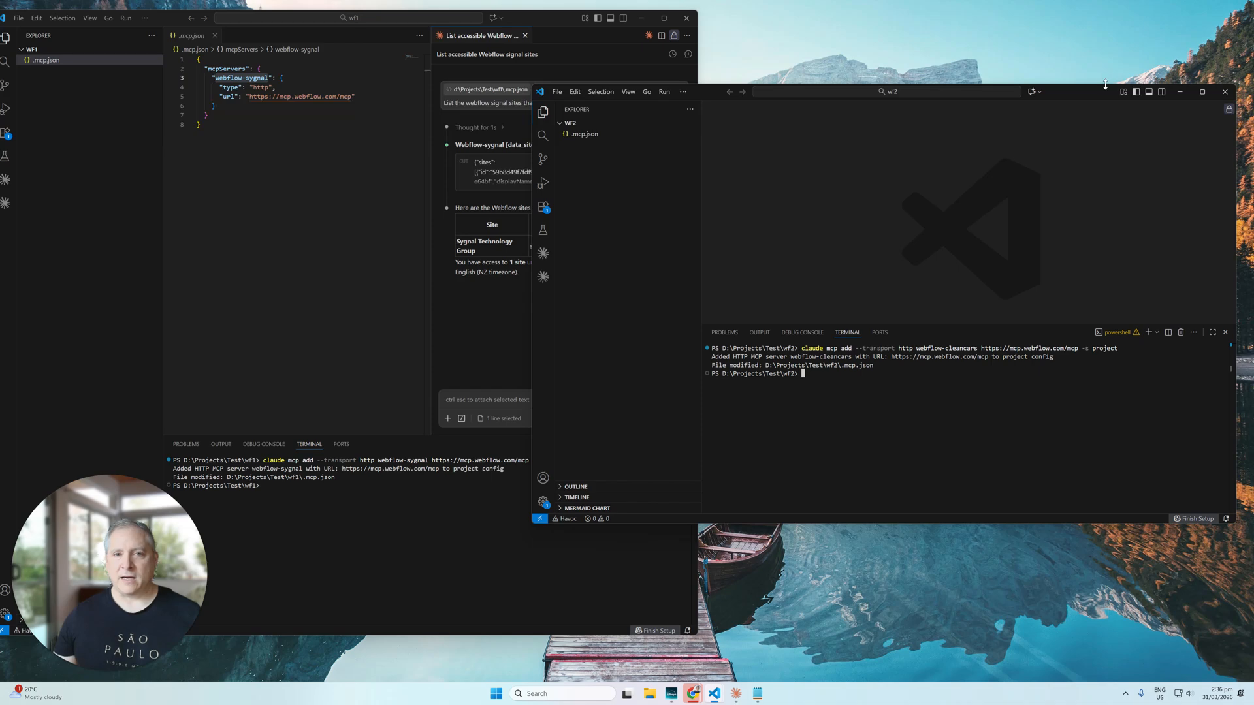
pyautogui.moveTo(1100, 92); pyautogui.dragTo(946, 118)
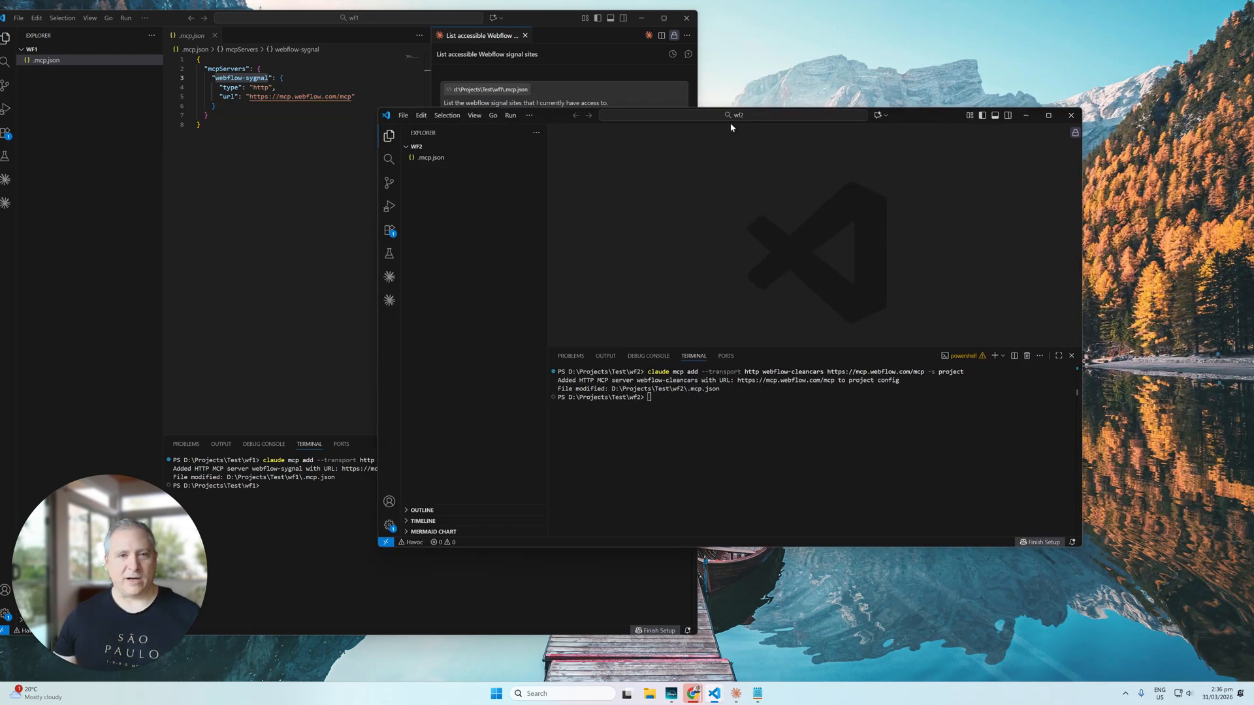
pyautogui.moveTo(733, 447); pyautogui.dragTo(733, 440)
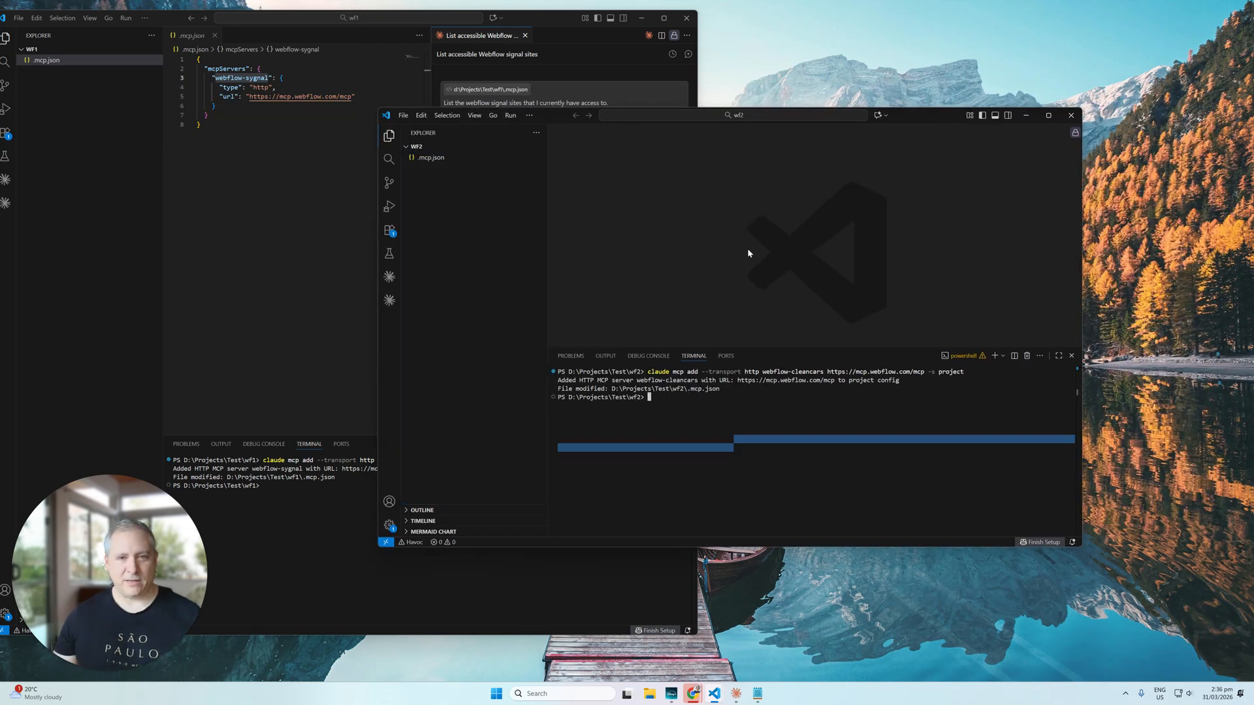
pyautogui.click(571, 356)
pyautogui.moveTo(933, 119); pyautogui.dragTo(954, 161)
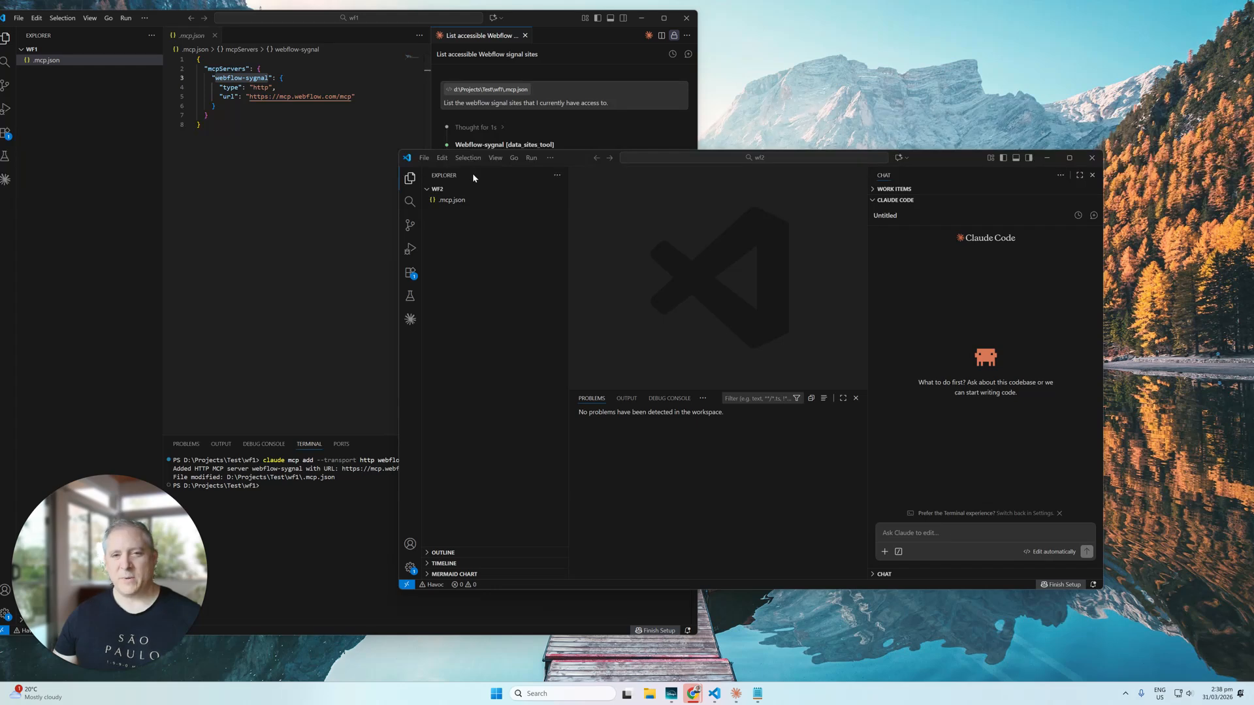
pyautogui.moveTo(951, 159); pyautogui.dragTo(977, 130)
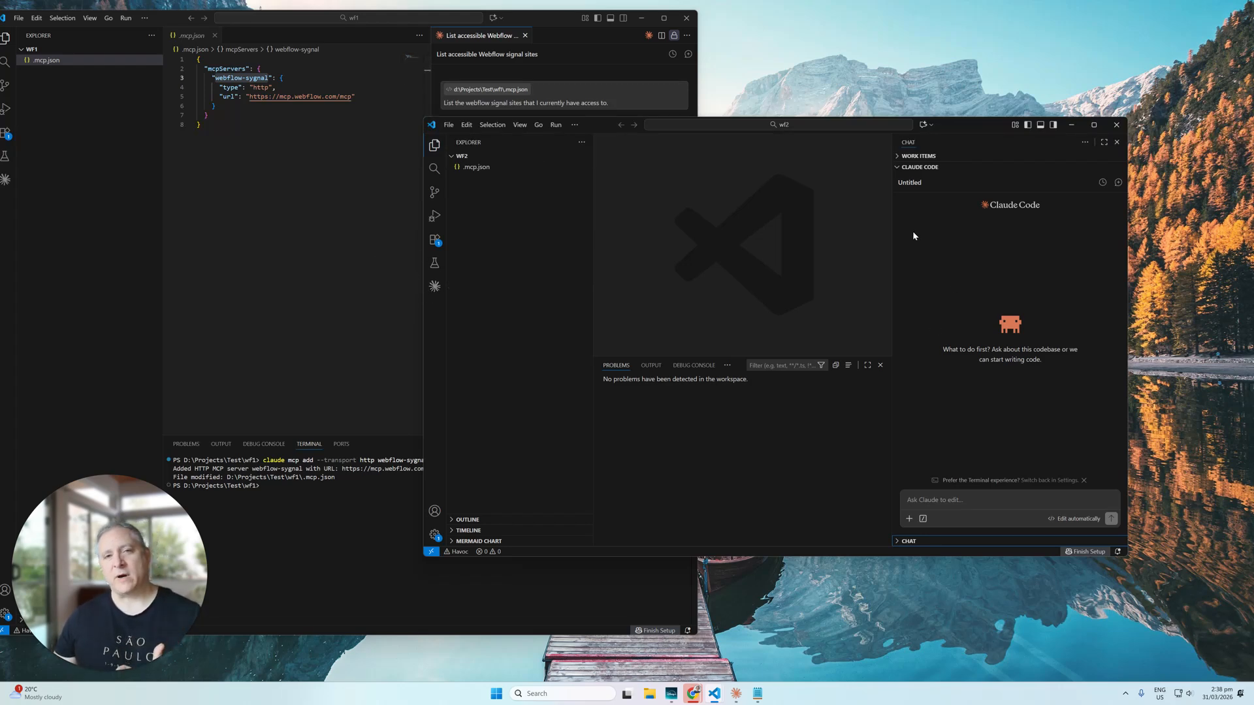
pyautogui.click(761, 398)
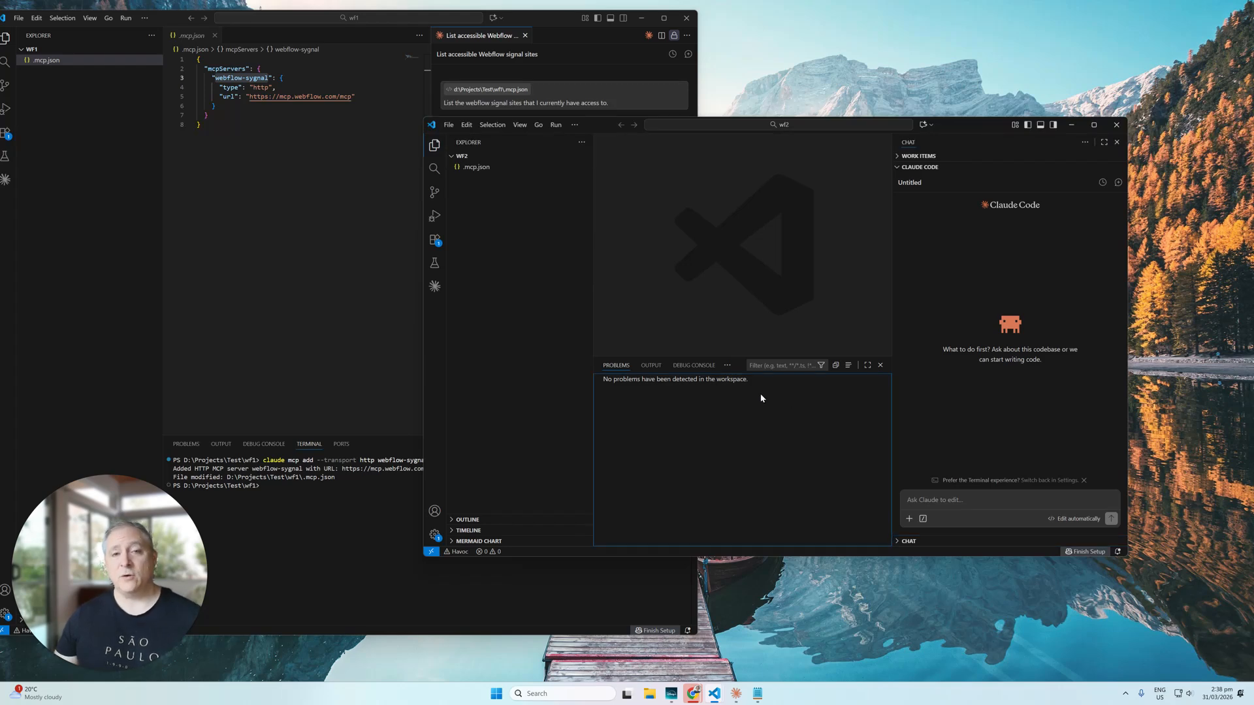
# Step: Open .mcp.json in wf2 and check the server name in its mcpServers entry
pyautogui.click(471, 168)
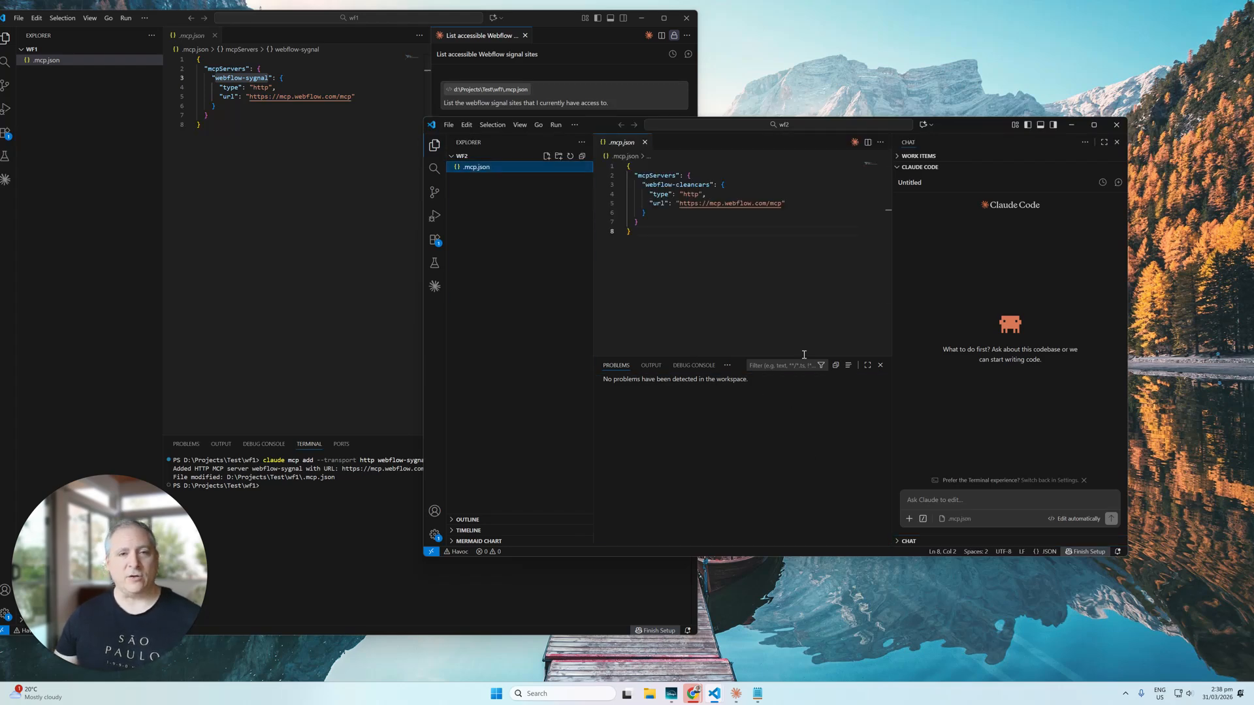
pyautogui.moveTo(645, 185); pyautogui.dragTo(710, 185)
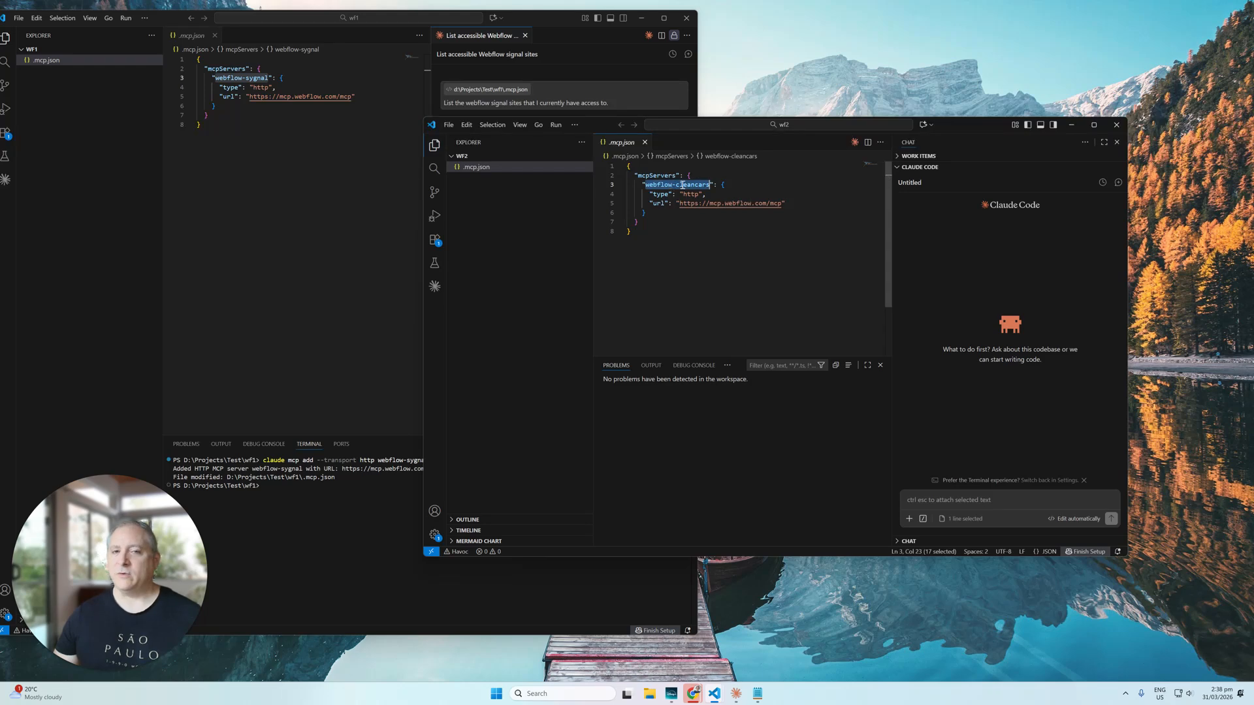
pyautogui.click(725, 262)
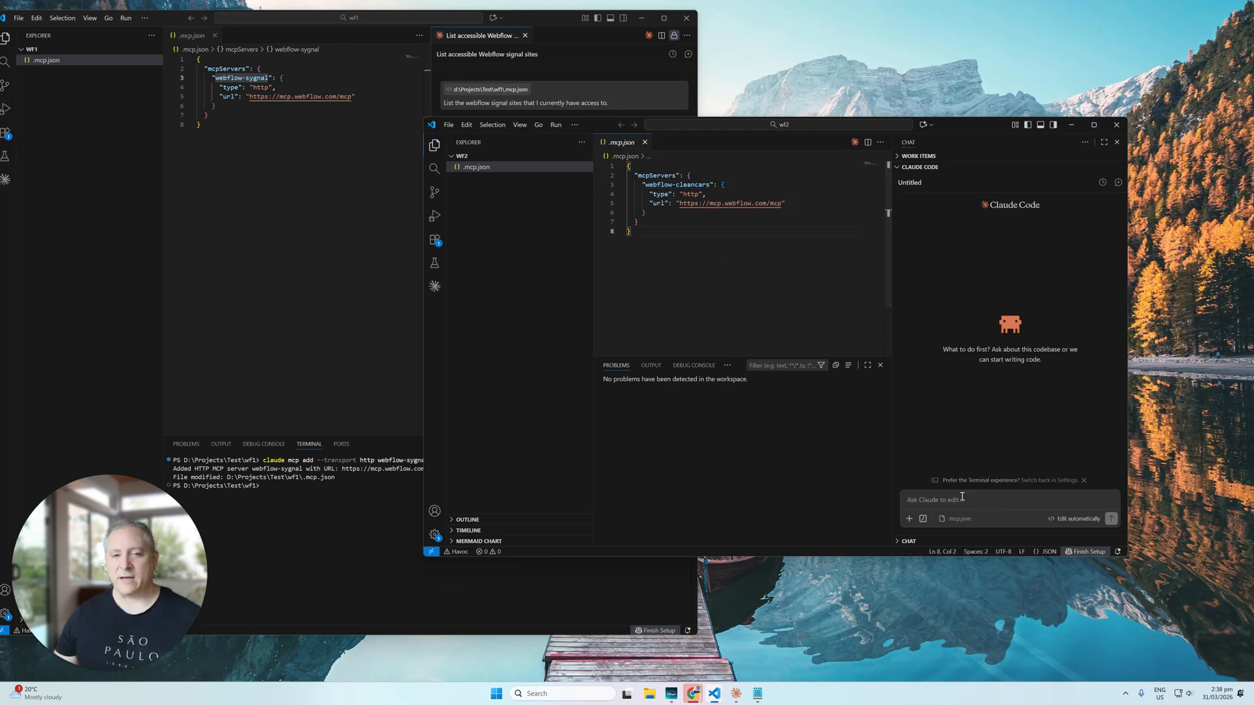
# Step: Open the MCP server list in wf2's Claude Code with /mcp
pyautogui.write('/mcp')
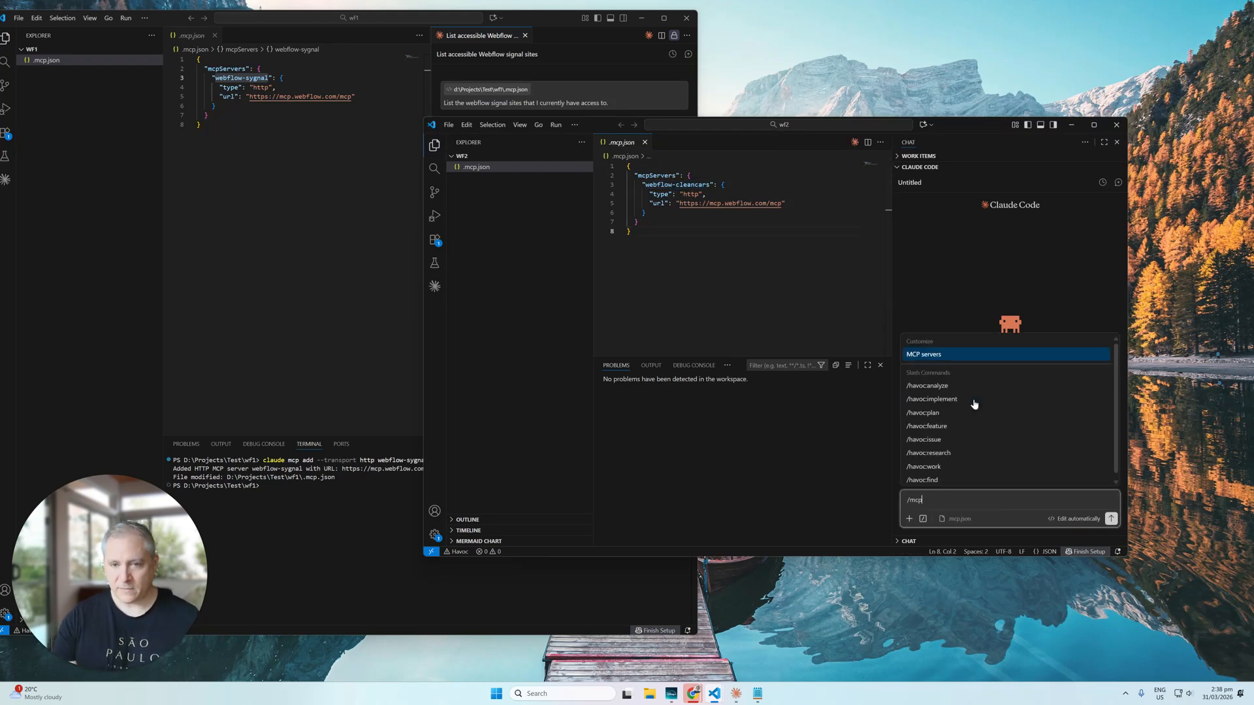
pyautogui.press('Return')
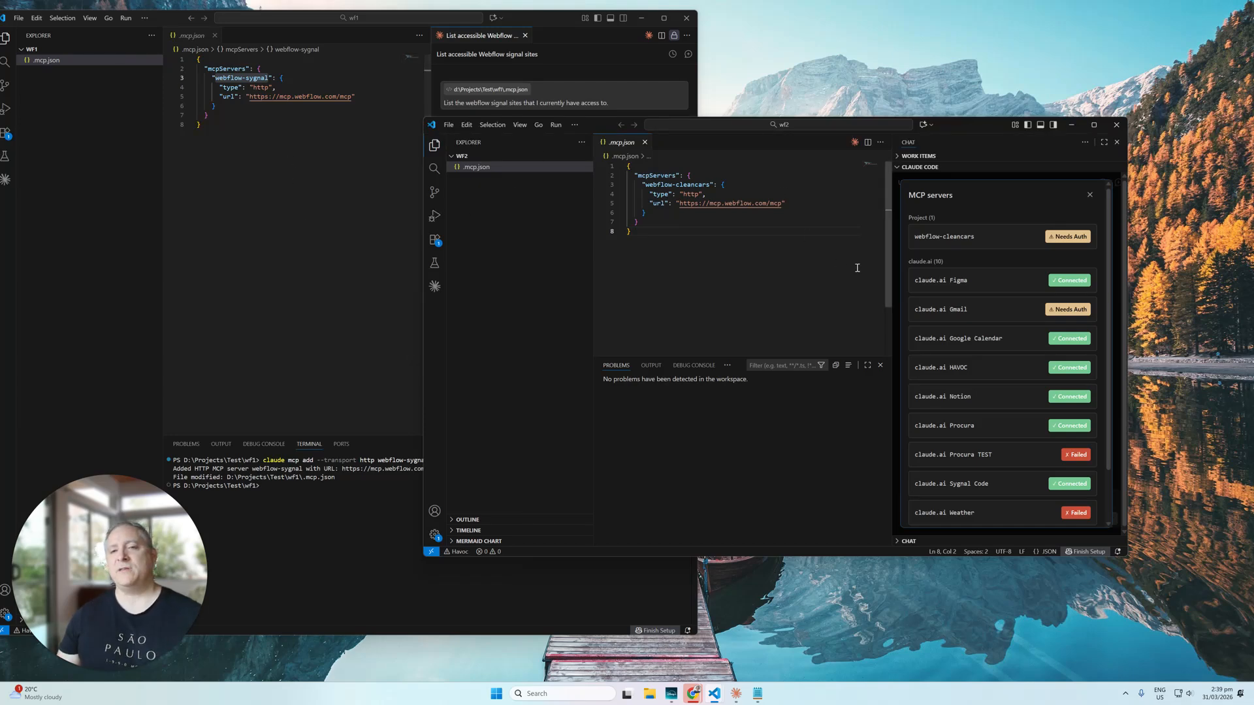
pyautogui.hotkey('ctrl', 'a')
pyautogui.click(708, 260)
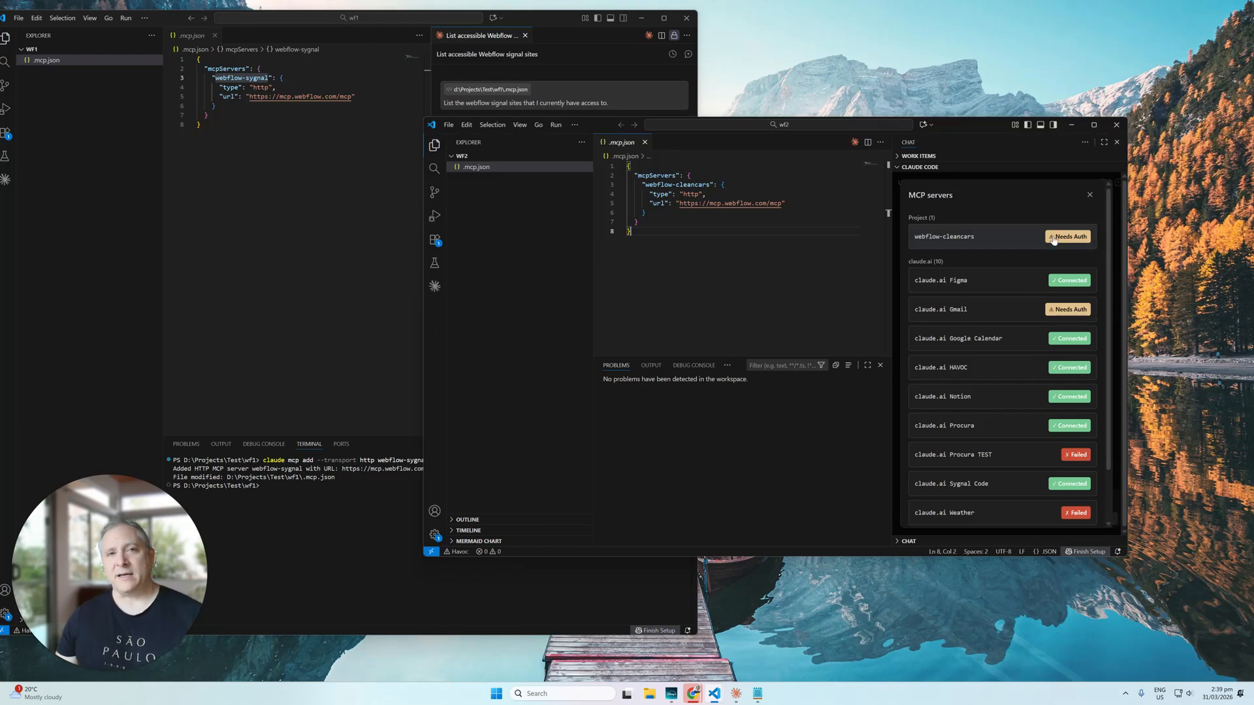
# Step: Examine the webflow-sygnal server entry in wf1's .mcp.json for comparison, and return to the wf2 window
pyautogui.click(307, 170)
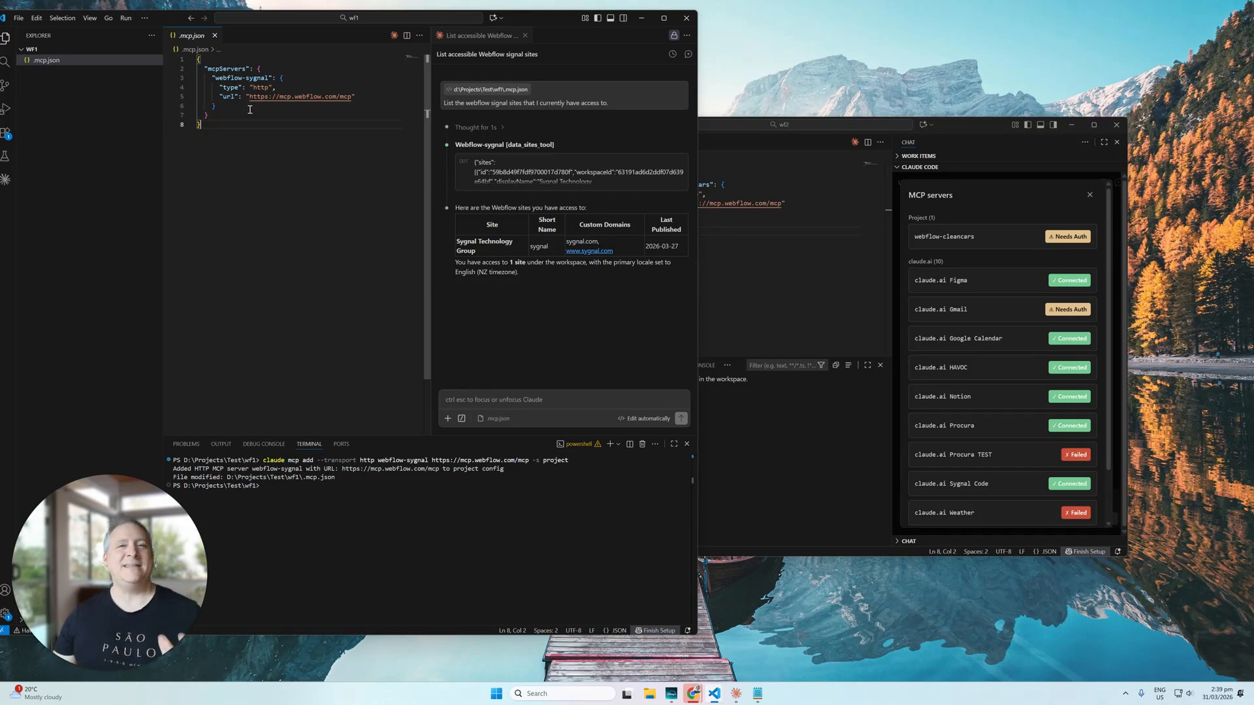
pyautogui.doubleClick(230, 87)
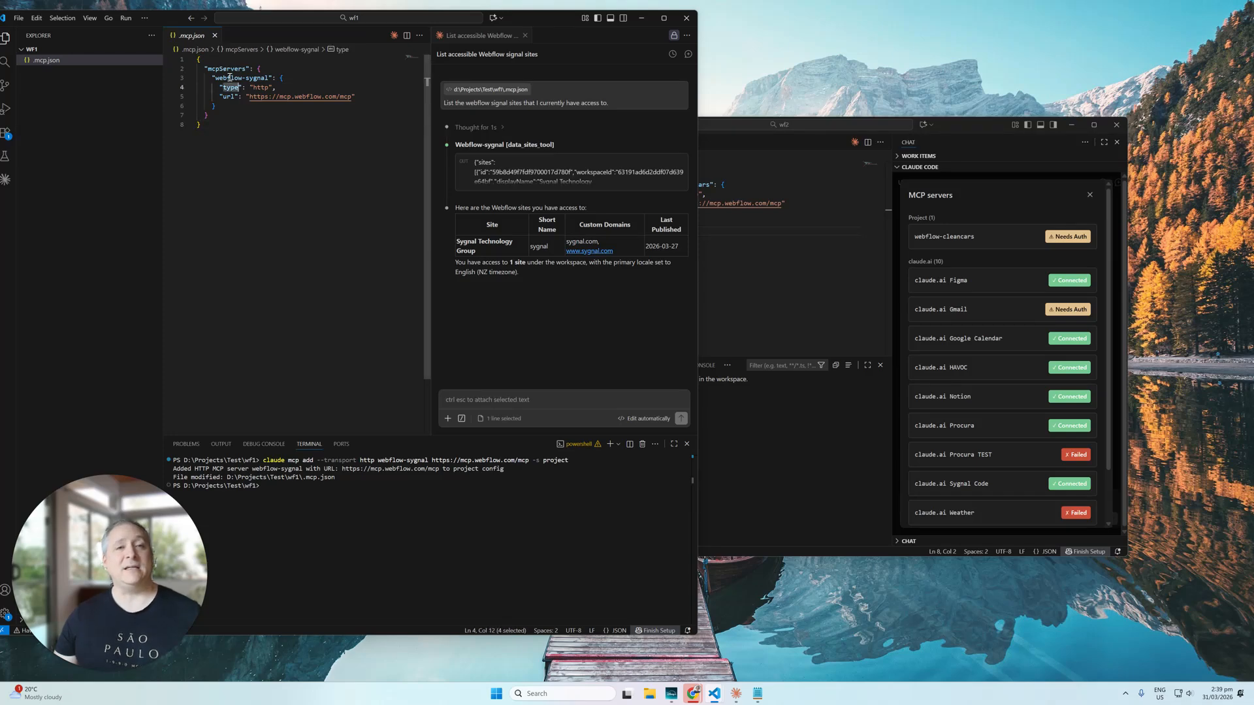
pyautogui.moveTo(216, 78); pyautogui.dragTo(269, 78)
pyautogui.click(989, 248)
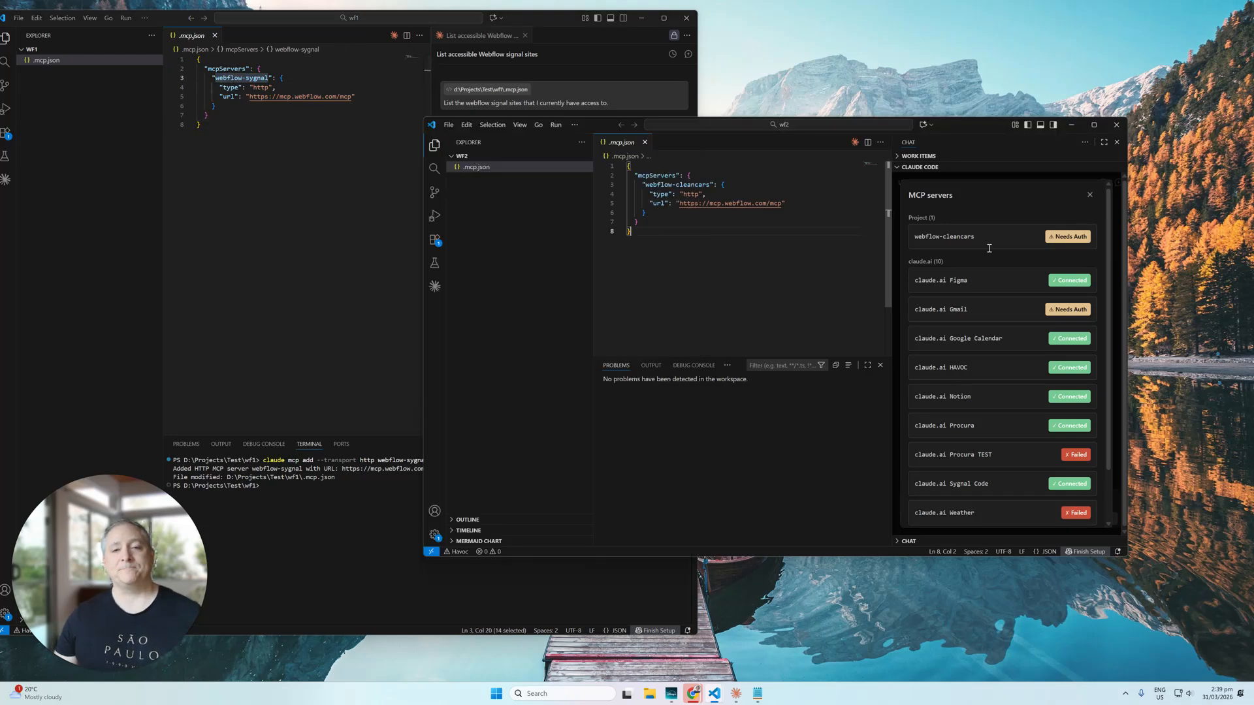
# Step: Authenticate the webflow-cleancars server through Webflow's external authorization page, and close the MCP servers dialog
pyautogui.click(988, 241)
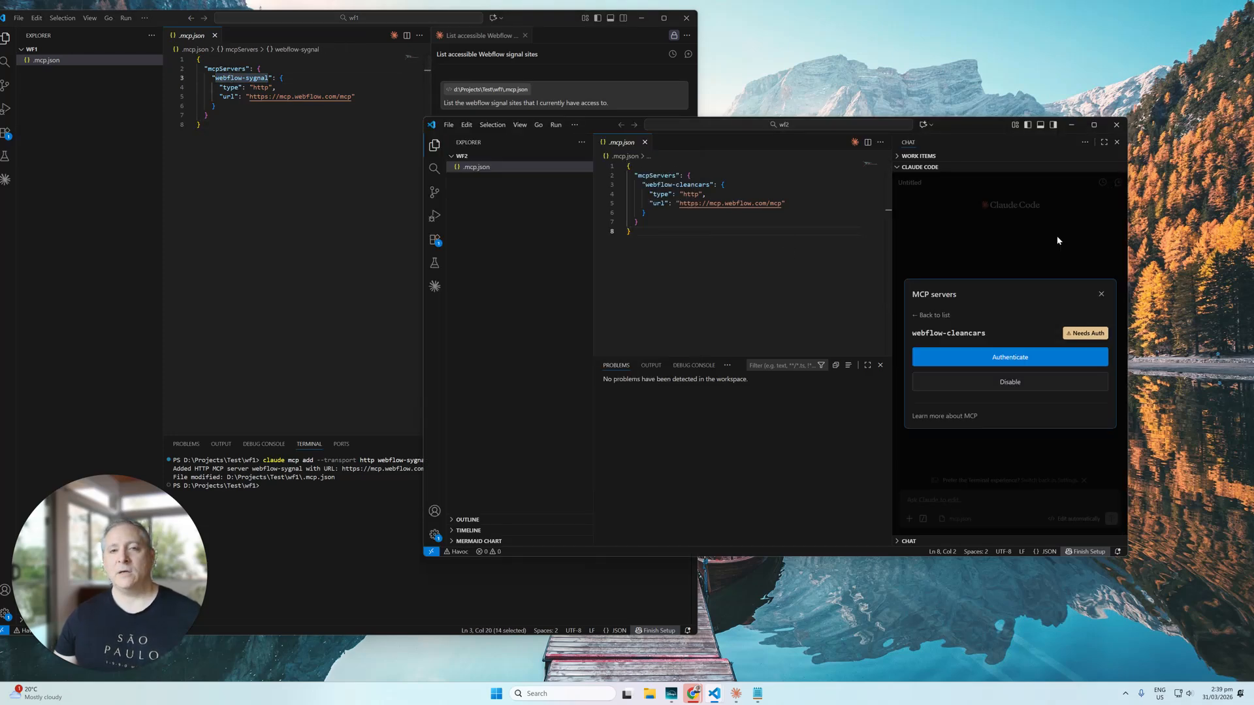
pyautogui.click(1028, 359)
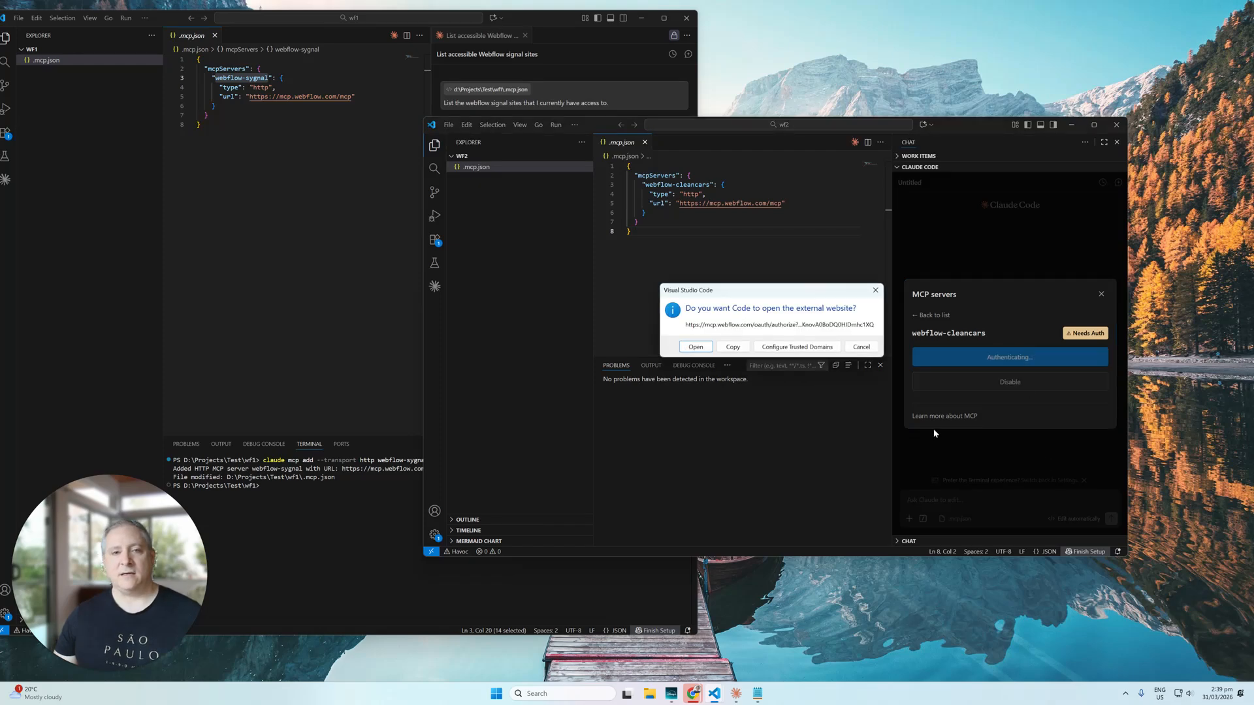
pyautogui.click(696, 347)
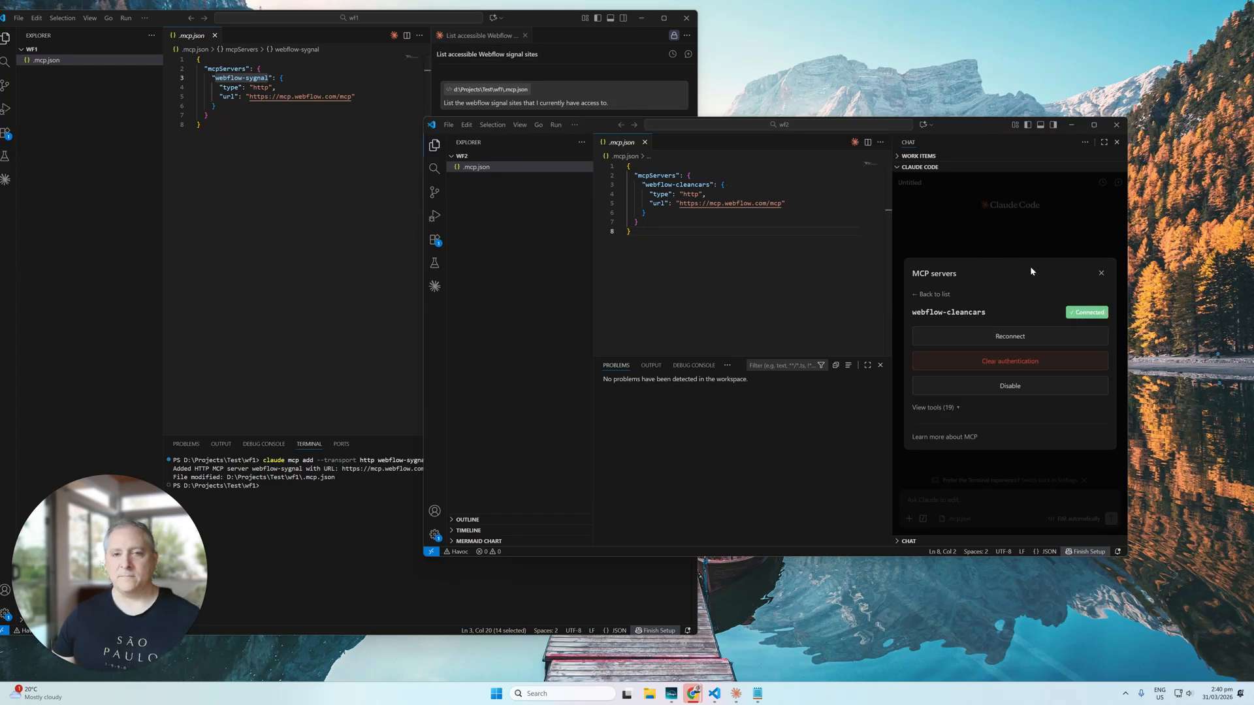
pyautogui.click(978, 247)
pyautogui.click(959, 500)
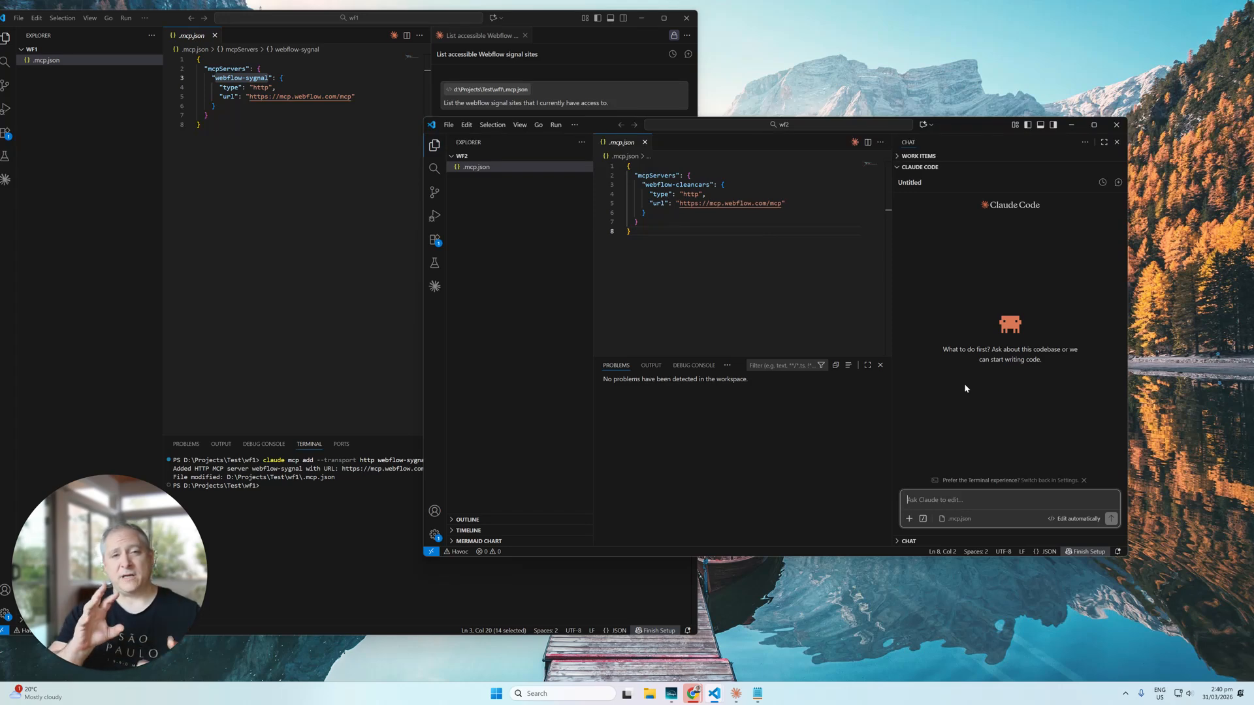
# Step: Reload the wf2 window with Developer: Reload Window and dismiss the update notification
pyautogui.hotkey('ctrl', 'shift', 'p')
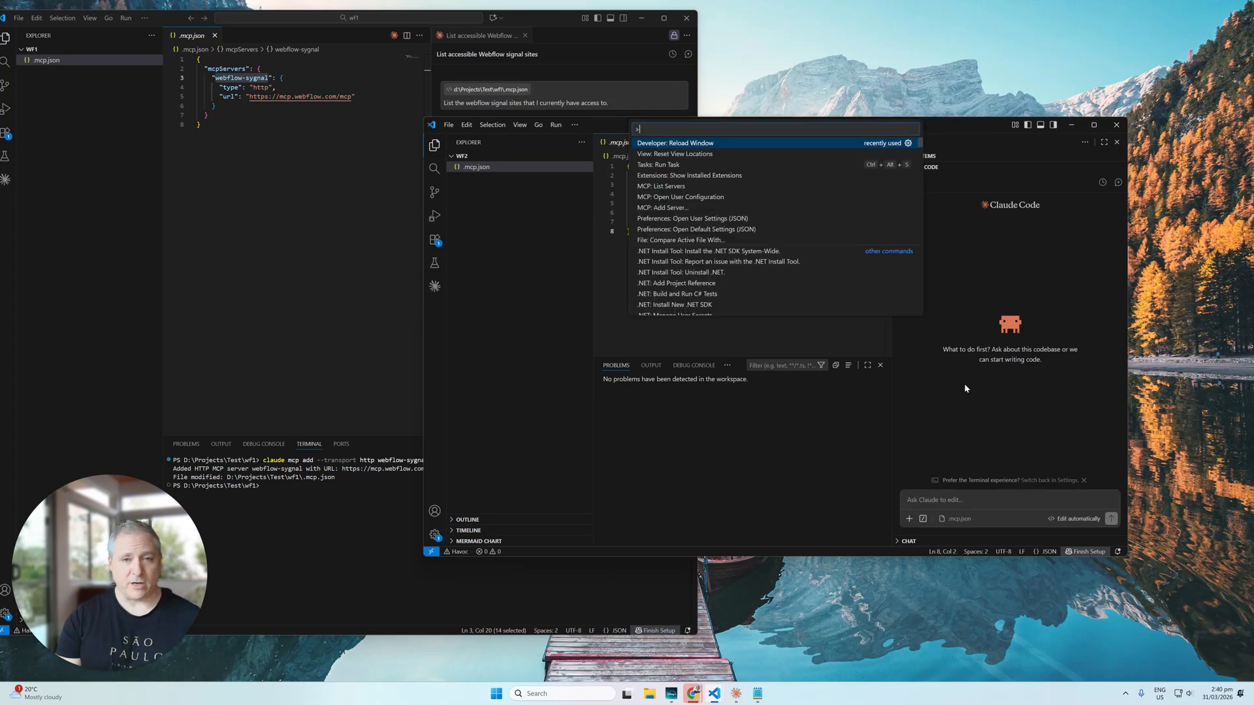
pyautogui.press('Return')
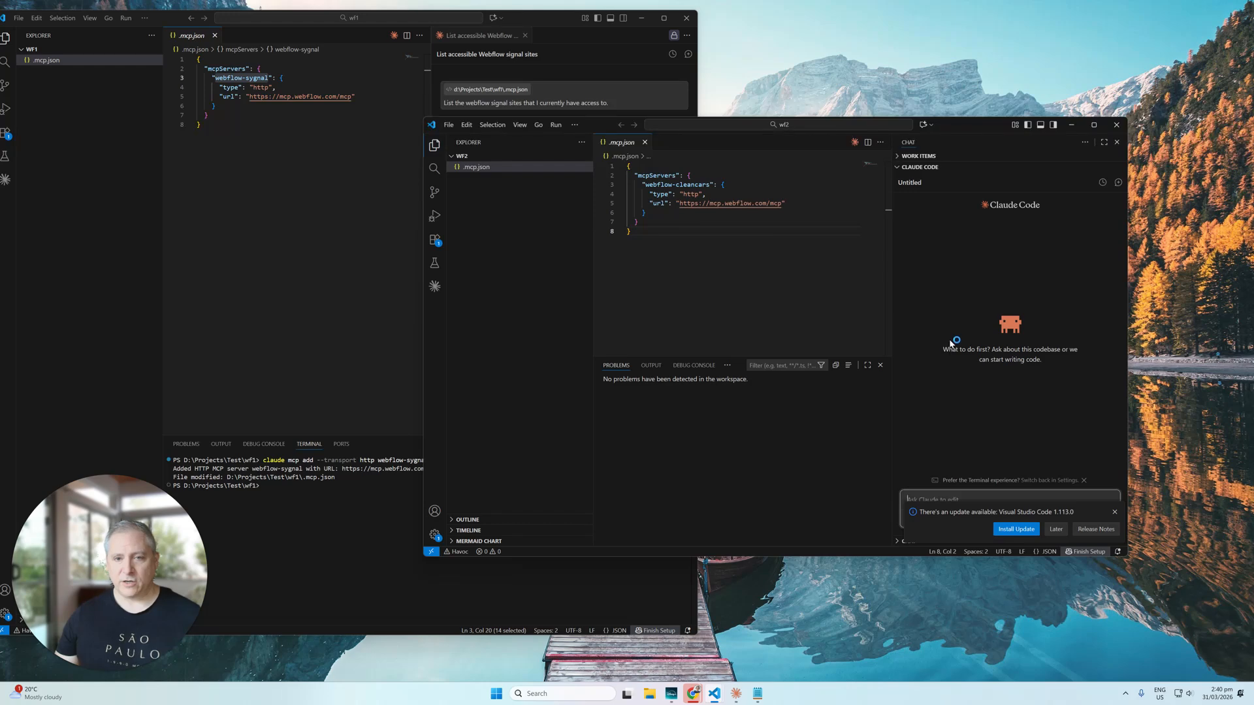
pyautogui.click(1115, 513)
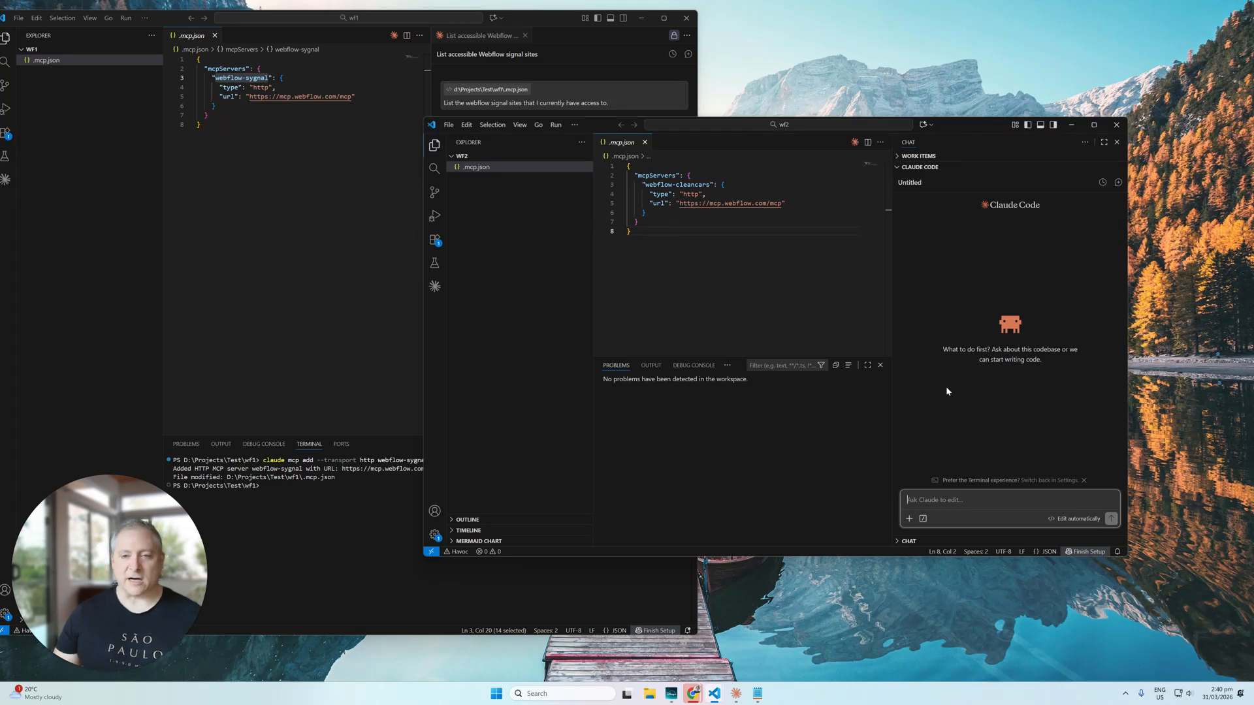
# Step: Ask Claude Code "List the cms collections in webflow clean cars." and check the webflow-cleancars name in .mcp.json against the tool request
pyautogui.write('List the cms collections in webflow clean cars.')
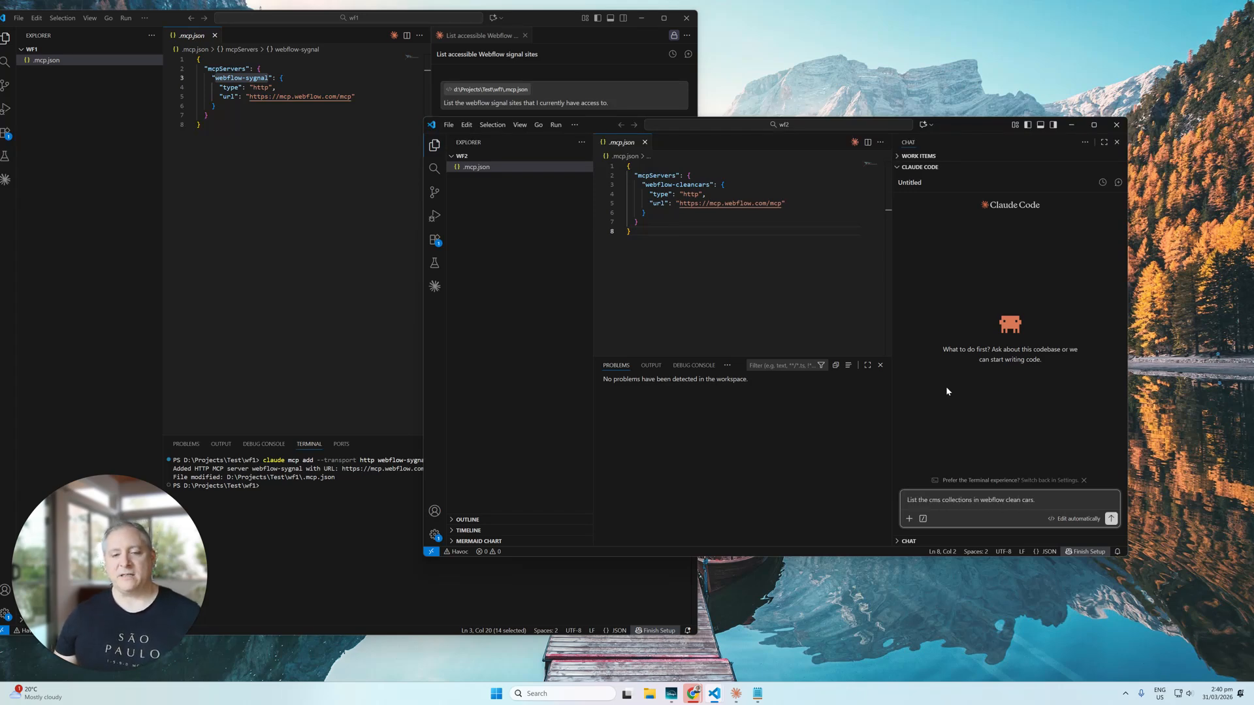
pyautogui.press('Return')
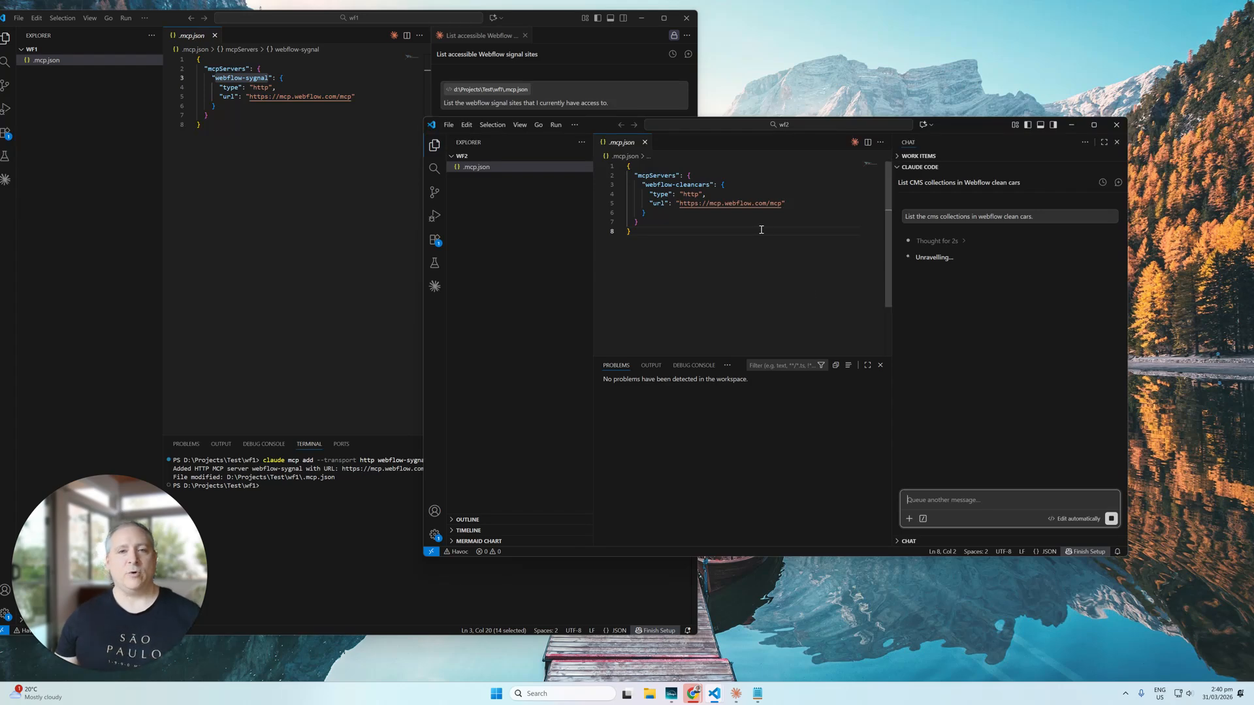
pyautogui.moveTo(646, 185); pyautogui.dragTo(711, 185)
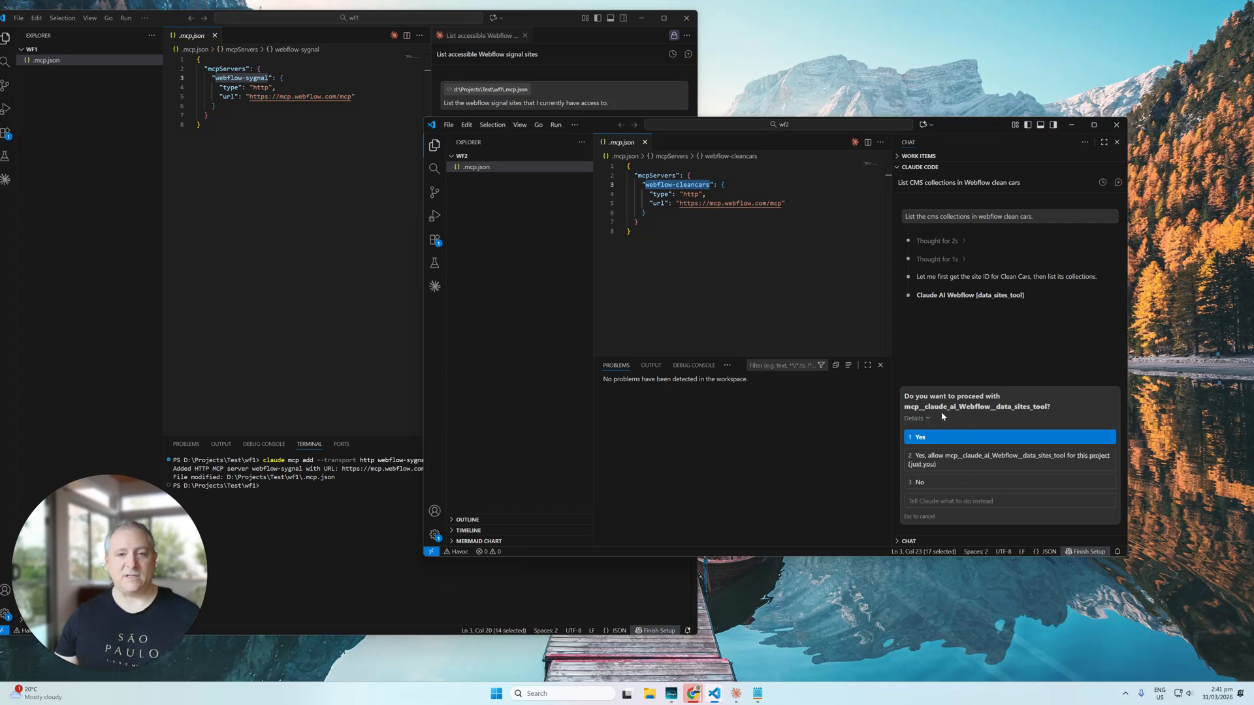
# Step: Decline the tool request and tell Claude Code "No use the local mcp not the remote one, you must use webflow-cleancars"
pyautogui.click(941, 485)
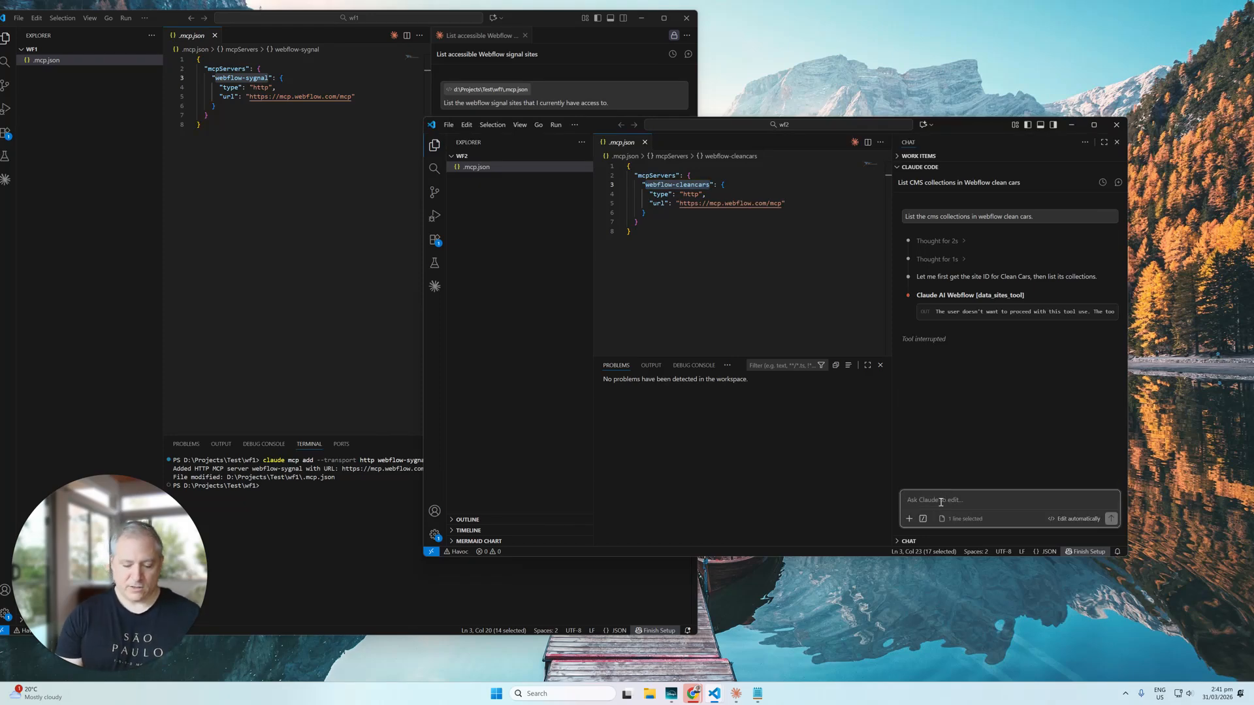
pyautogui.write('No t')
pyautogui.press('BackSpace')
pyautogui.write('use the')
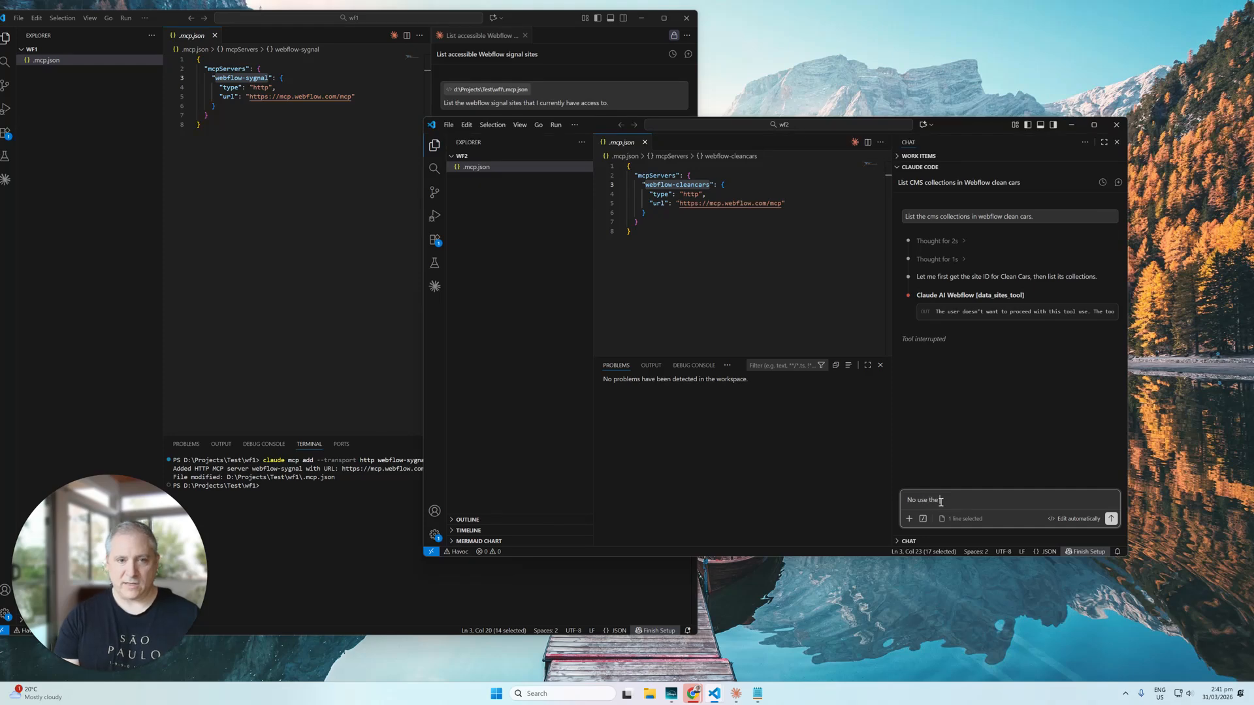
pyautogui.write(' local mcp')
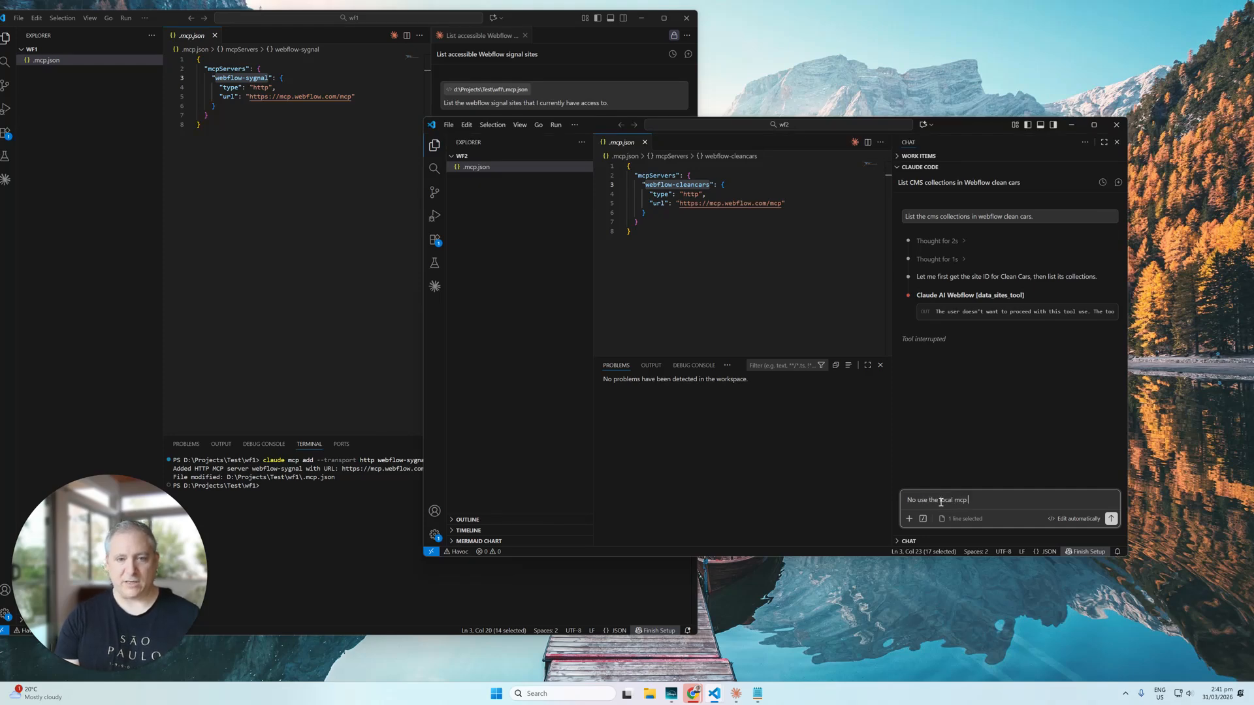
pyautogui.write(' not the remote one, uyou')
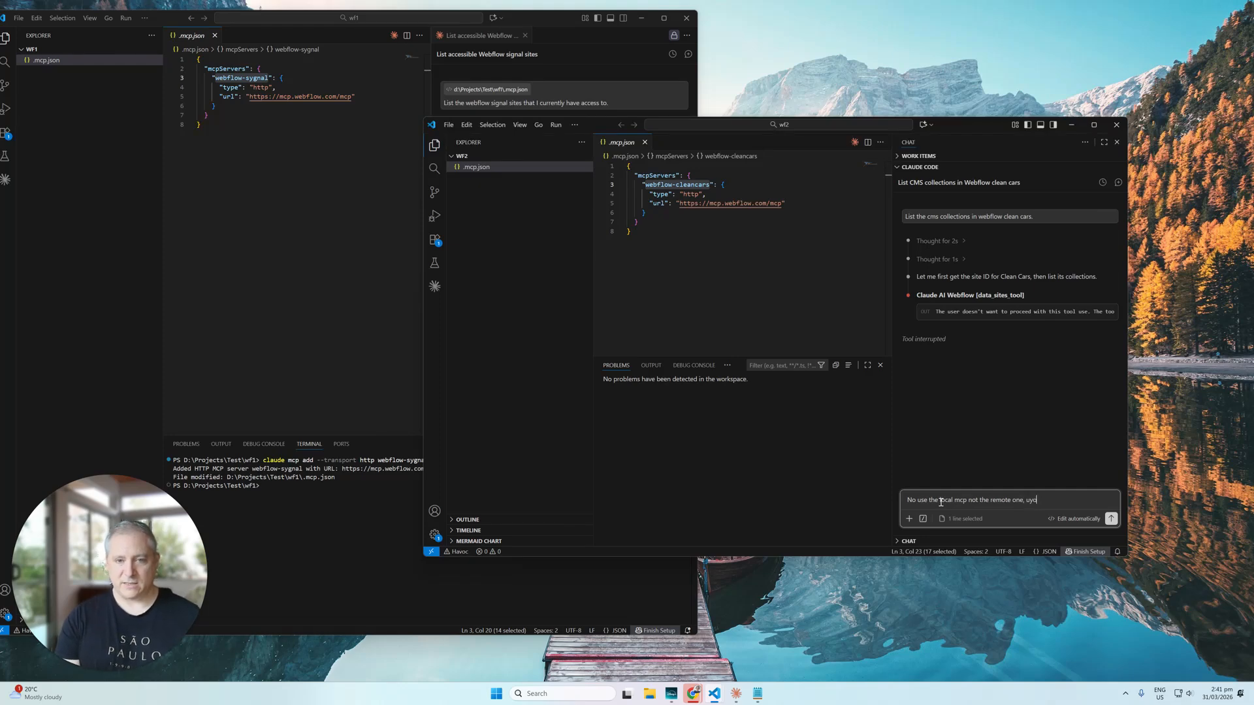
pyautogui.press('BackSpace')
pyautogui.press('BackSpace')
pyautogui.press('BackSpace')
pyautogui.write('you must use w')
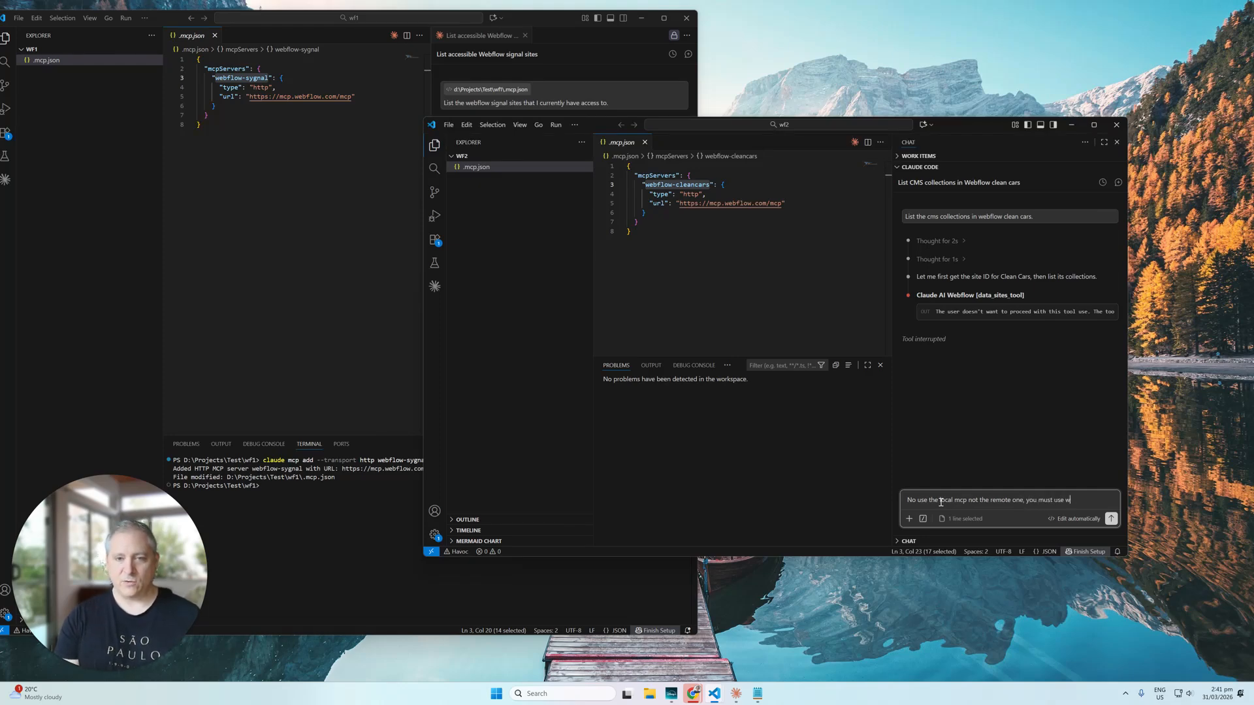
pyautogui.write('ebflow-clean')
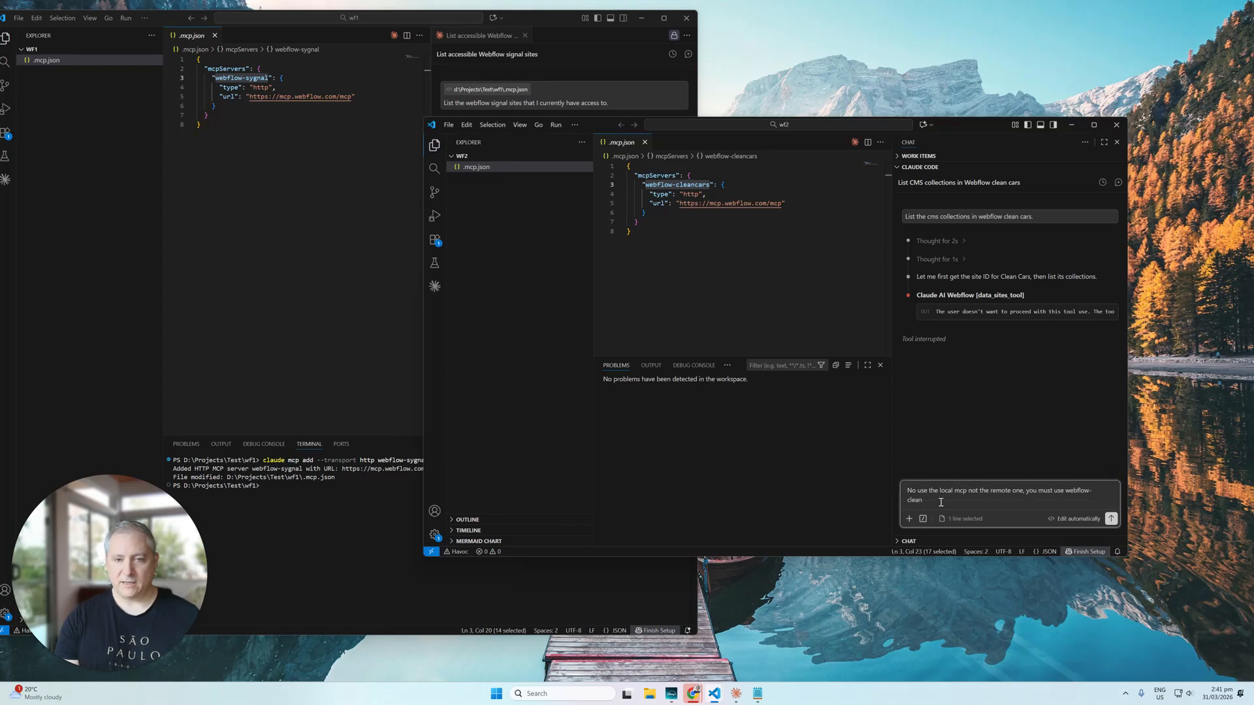
pyautogui.write('cars')
pyautogui.press('Return')
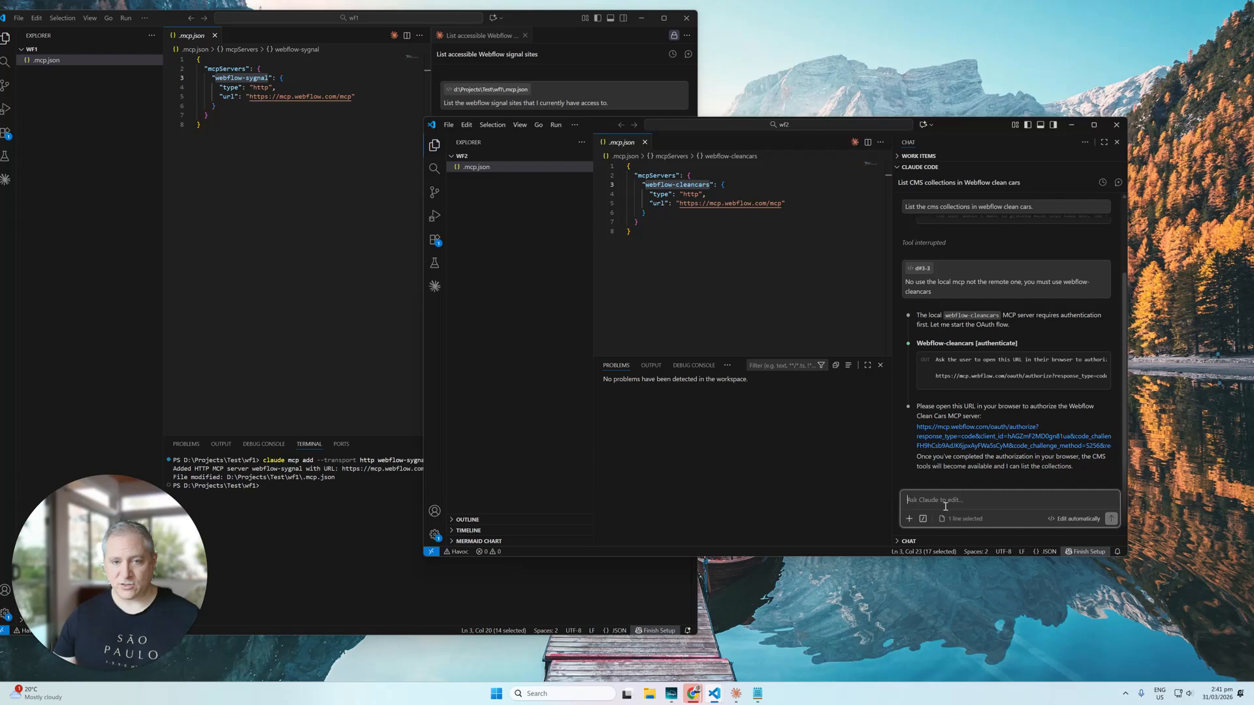
# Step: Authenticate the webflow-cleancars server again from the MCP servers dialog through Webflow's external authorization page, and close the dialog
pyautogui.write('/cm')
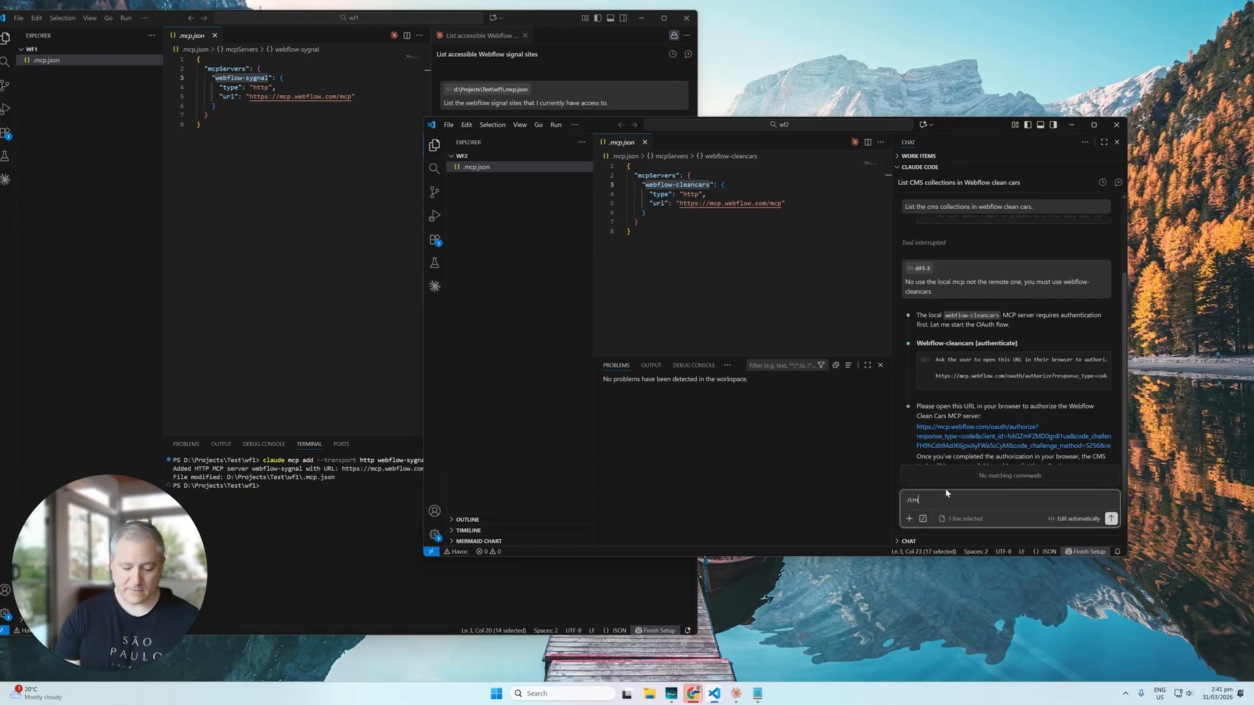
pyautogui.write('p')
pyautogui.press('BackSpace')
pyautogui.press('BackSpace')
pyautogui.press('BackSpace')
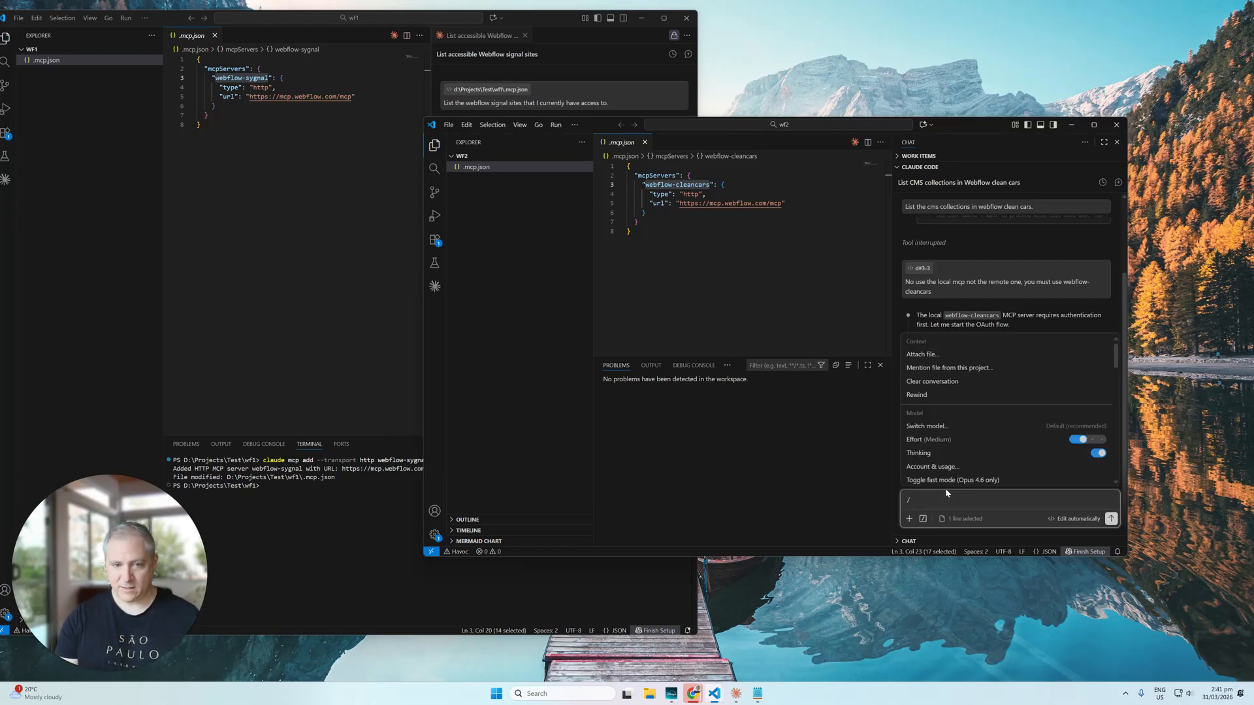
pyautogui.write('mcp')
pyautogui.press('Return')
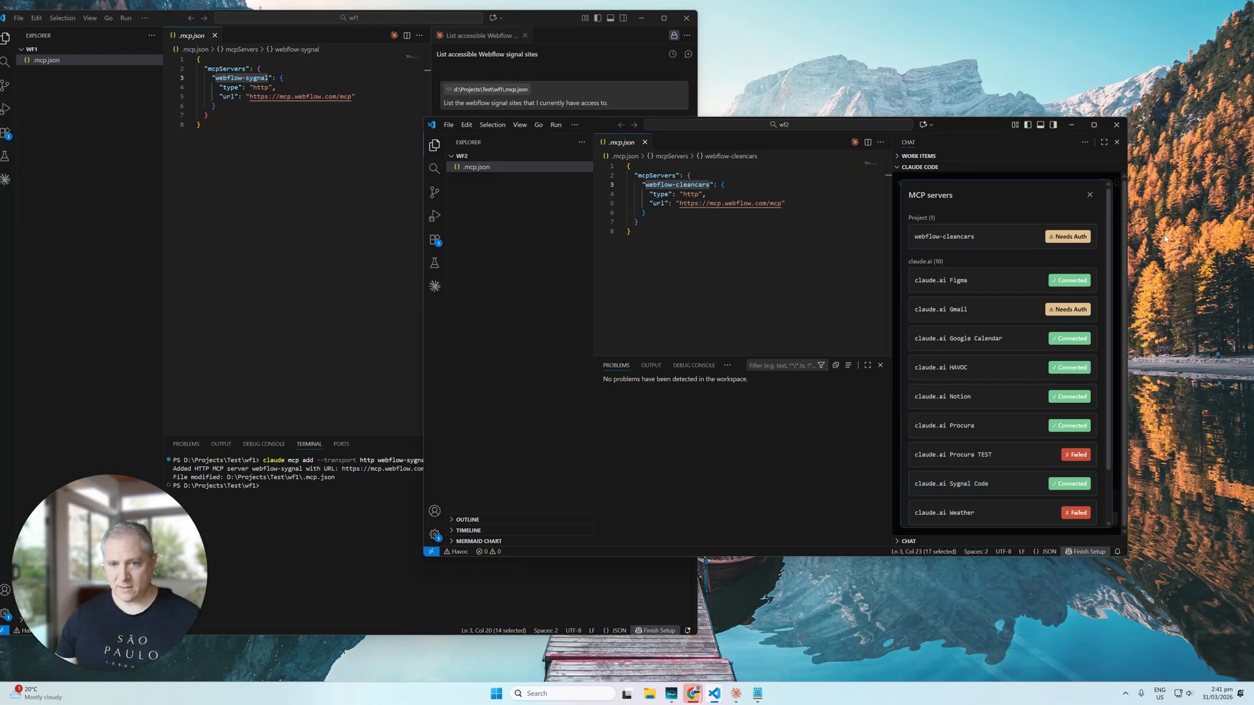
pyautogui.click(1069, 234)
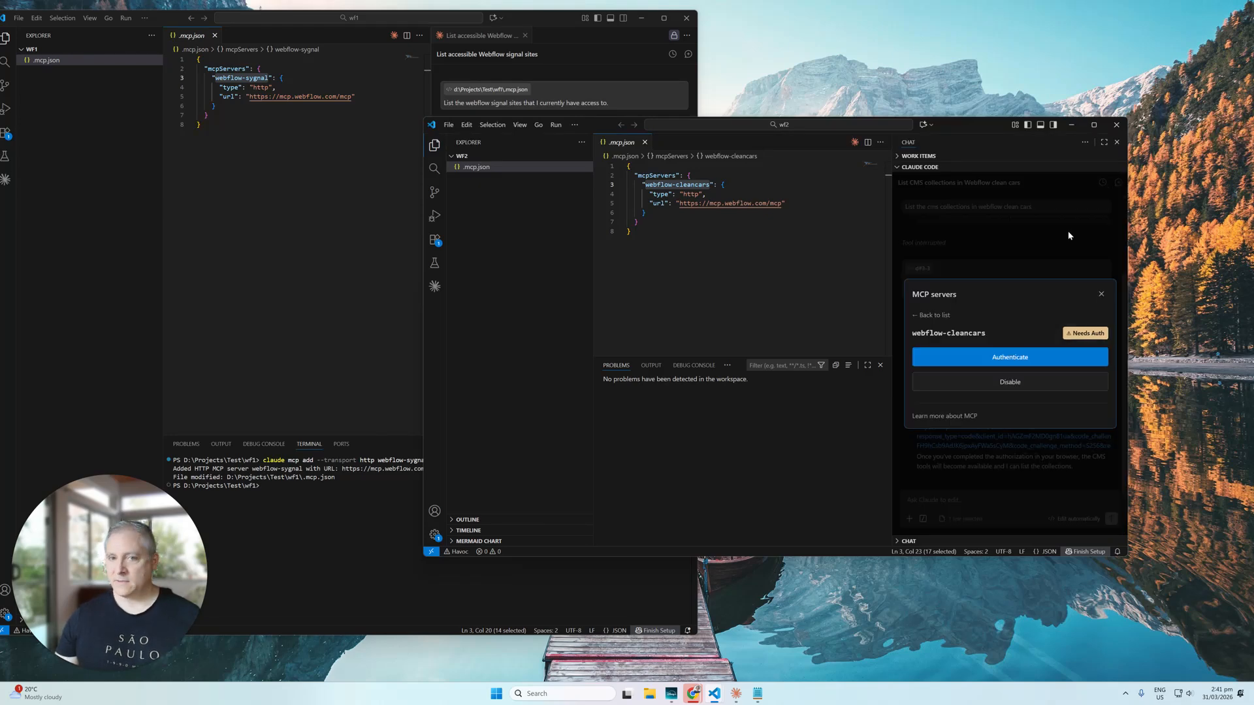
pyautogui.click(1032, 362)
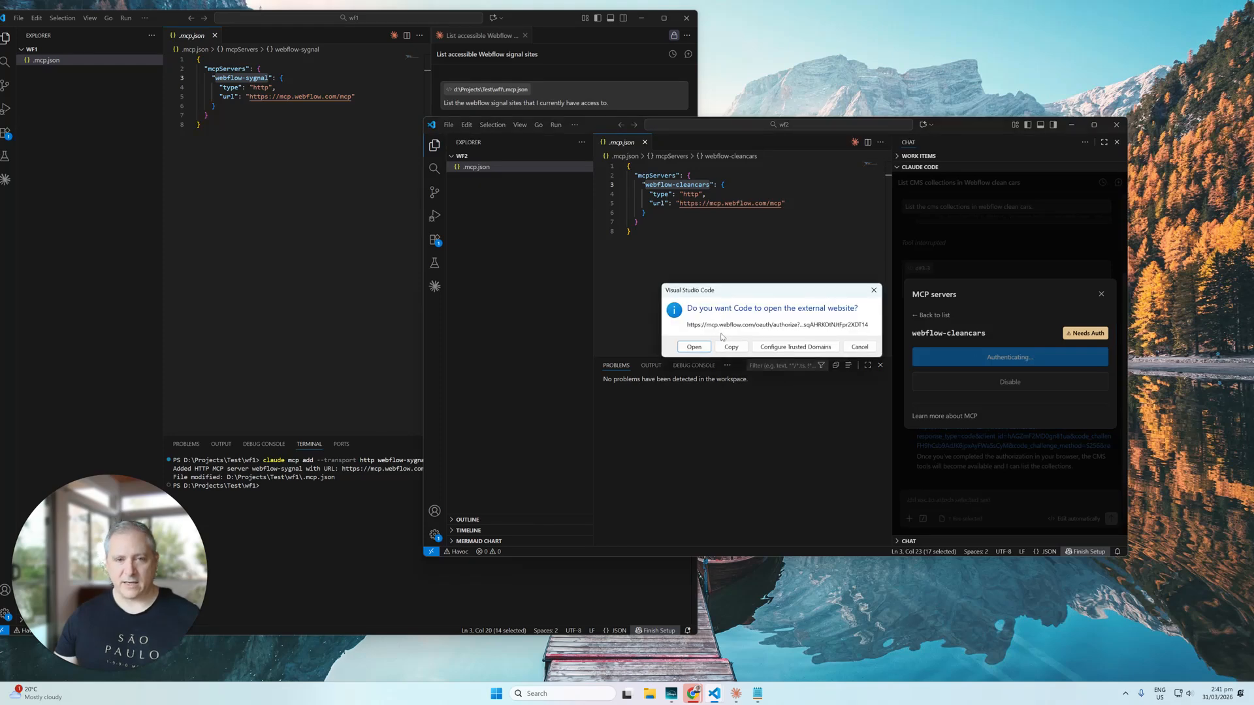
pyautogui.click(694, 347)
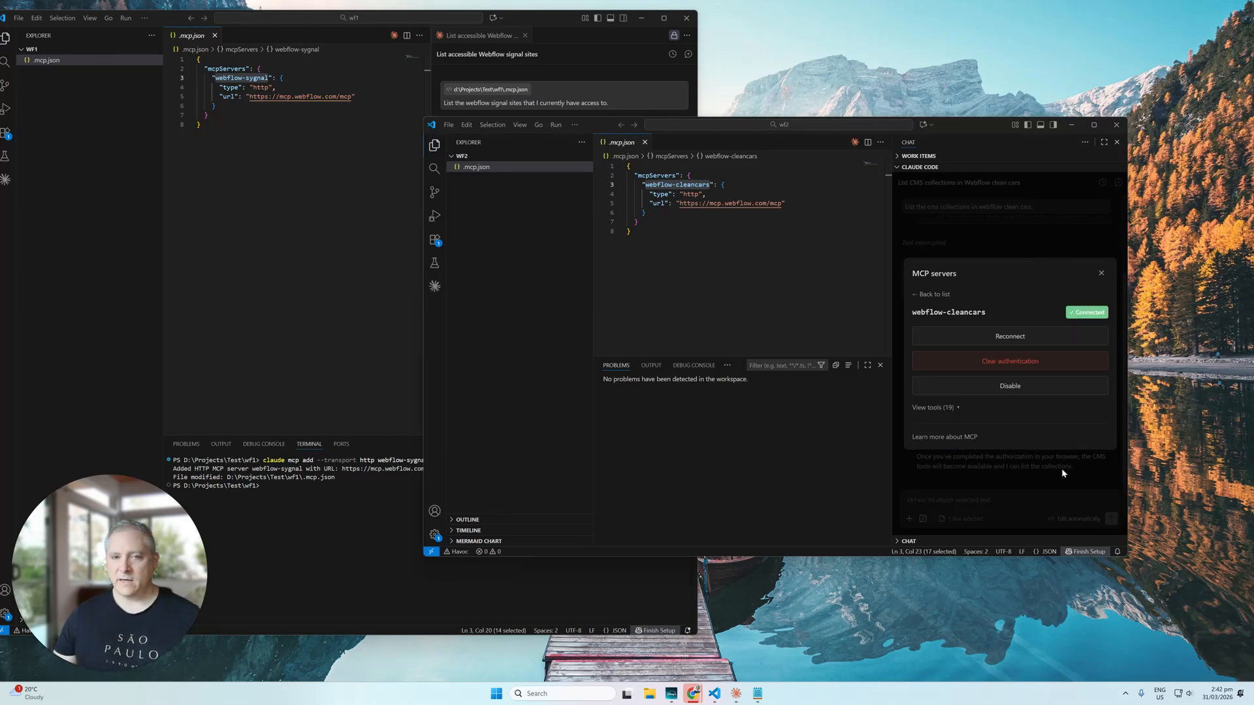
pyautogui.click(1102, 273)
# Step: Reopen the MCP servers list in wf2 to check the connection status of webflow-cleancars, and close it
pyautogui.click(967, 493)
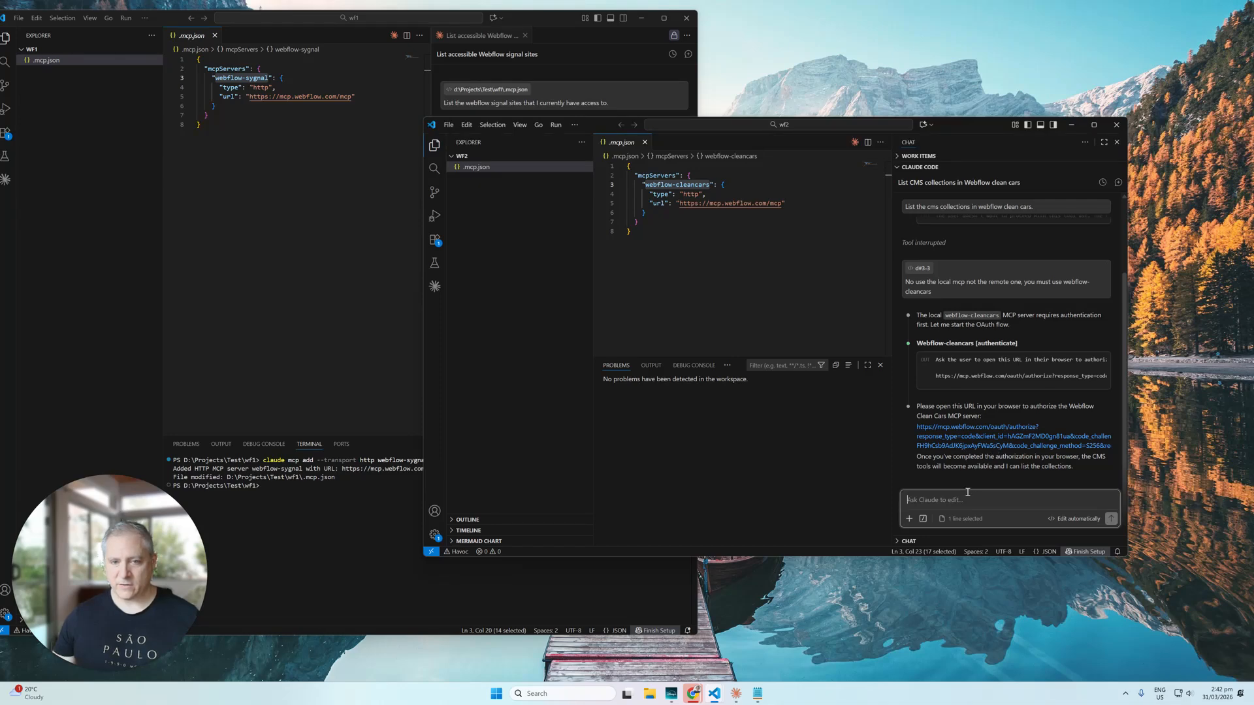
pyautogui.write('/')
pyautogui.press('BackSpace')
pyautogui.write('mcp')
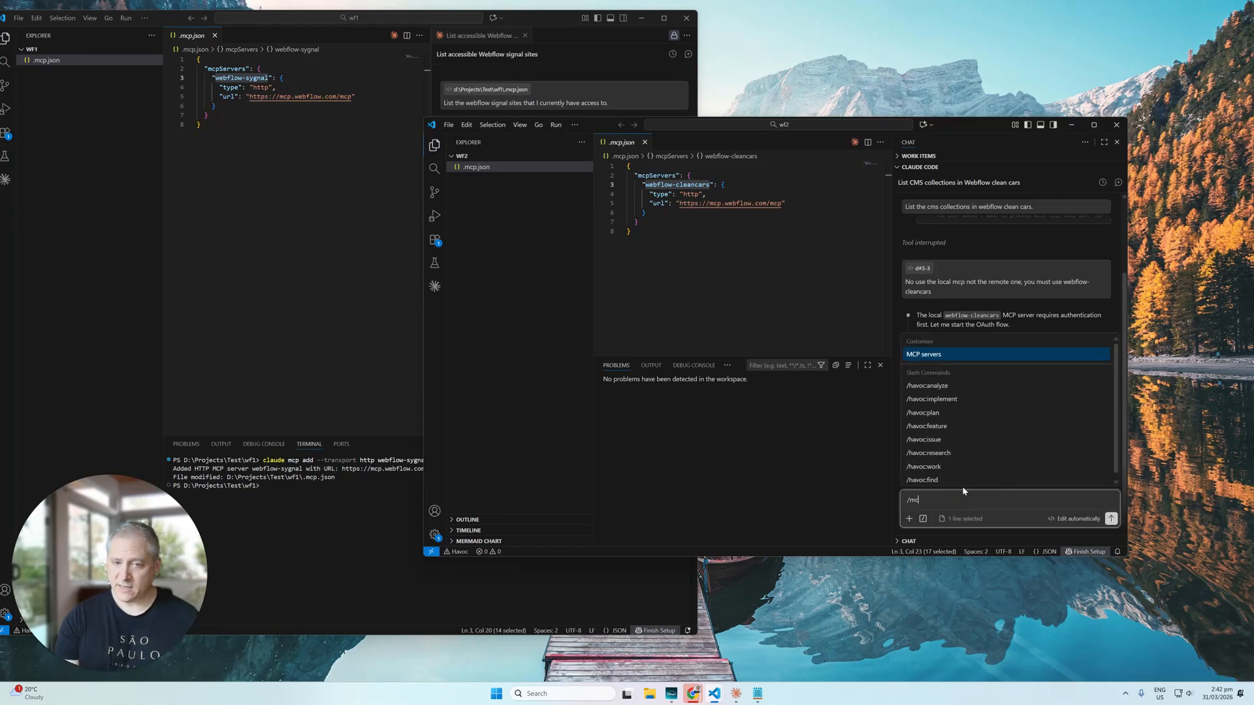
pyautogui.press('Return')
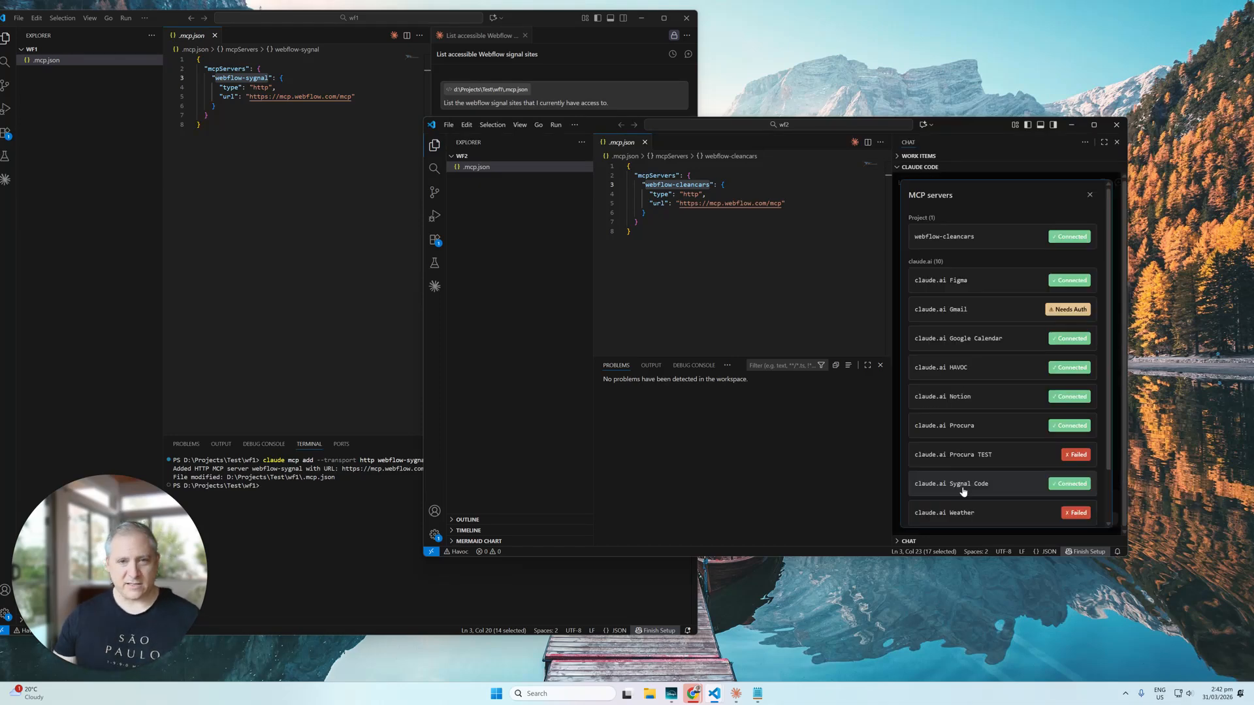
pyautogui.click(1089, 196)
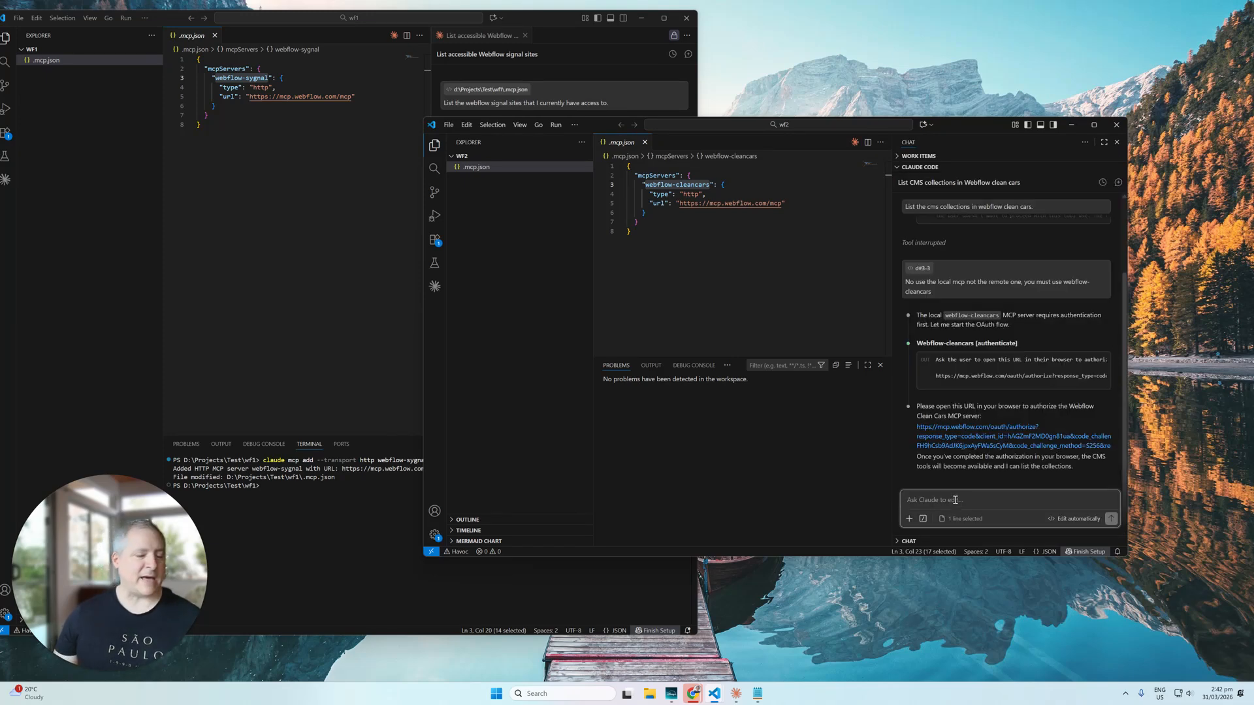
# Step: Send "Please retry that. It should be fully authenticated now." and approve the webflow-cleancars data_sites_tool and data_cms_tool requests once each
pyautogui.write('Please retry that.')
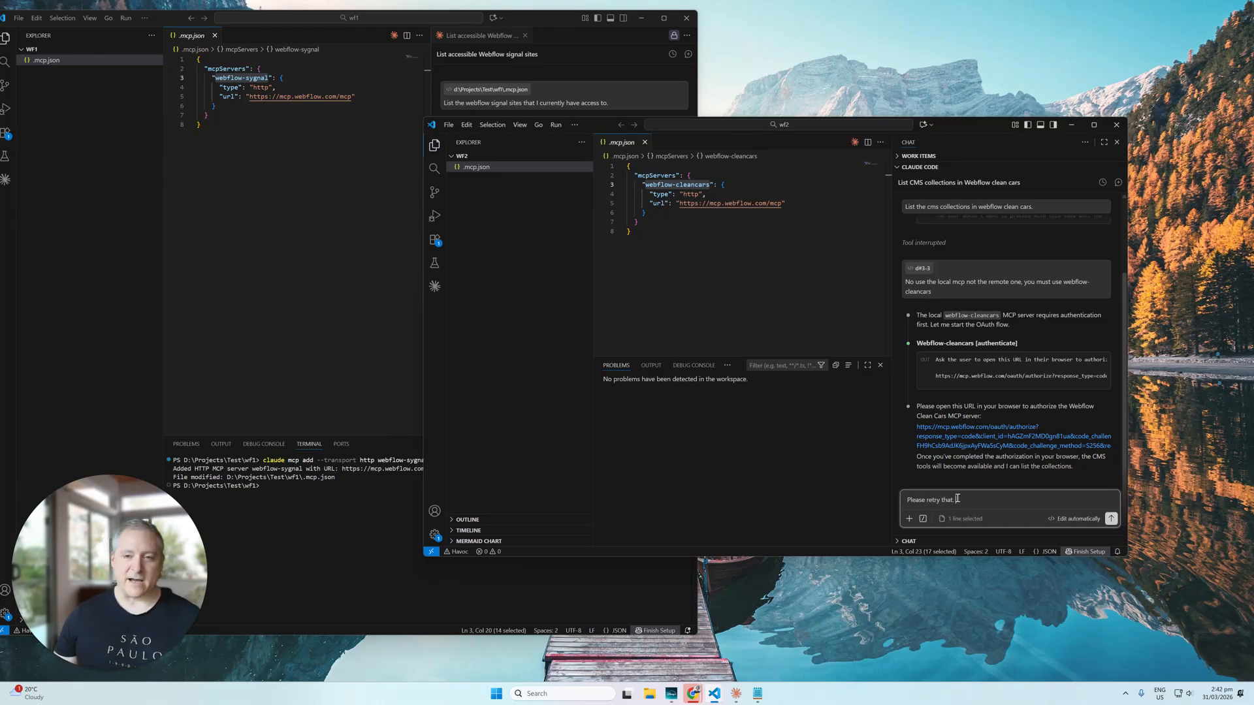
pyautogui.write(' It should be fully authenticated now.')
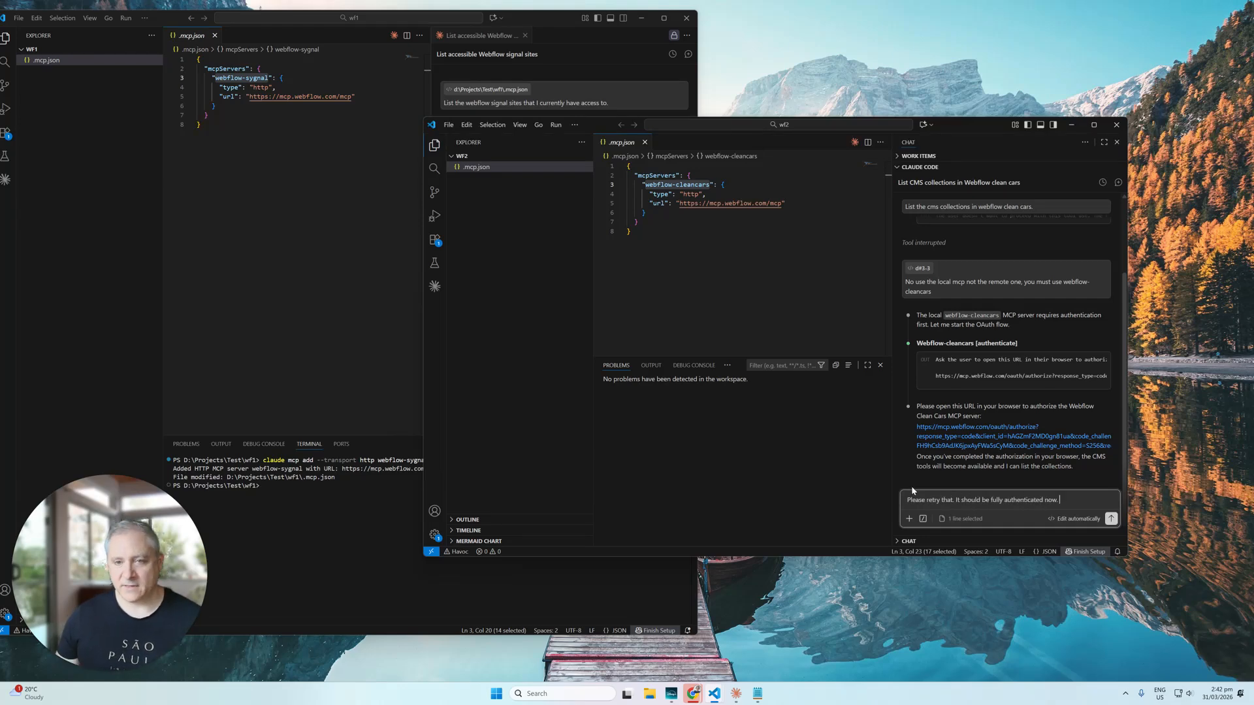
pyautogui.press('Return')
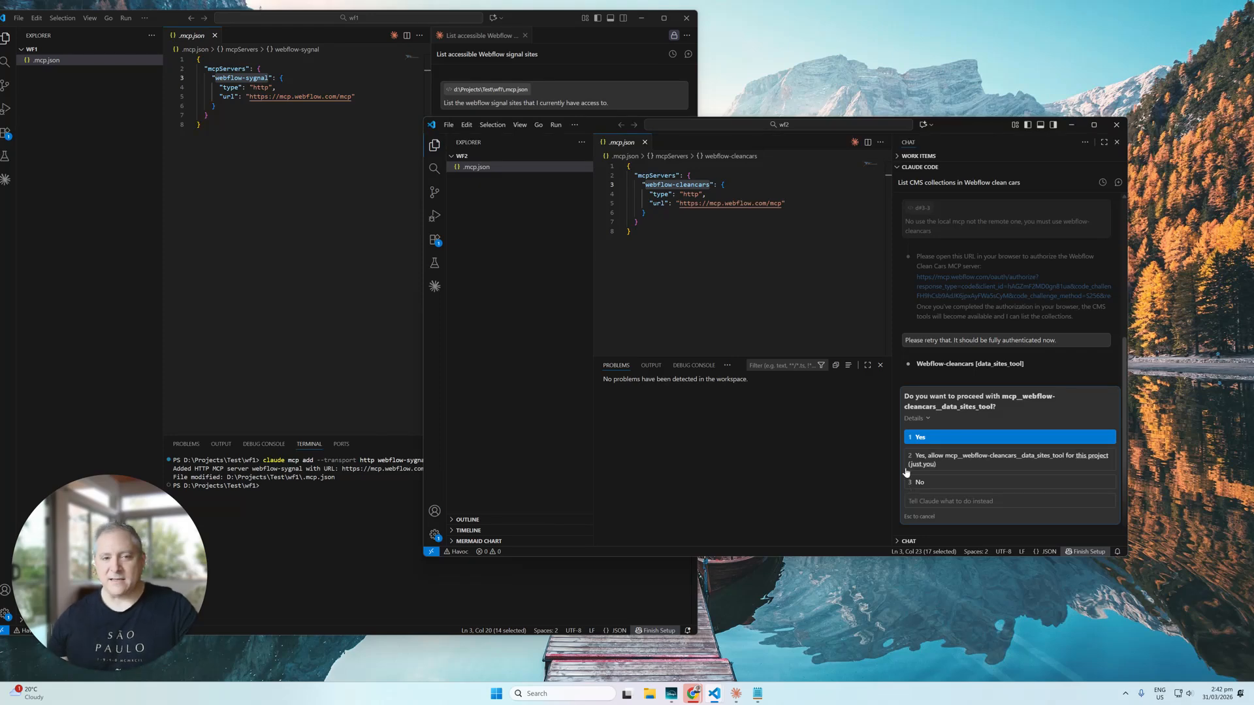
pyautogui.click(930, 444)
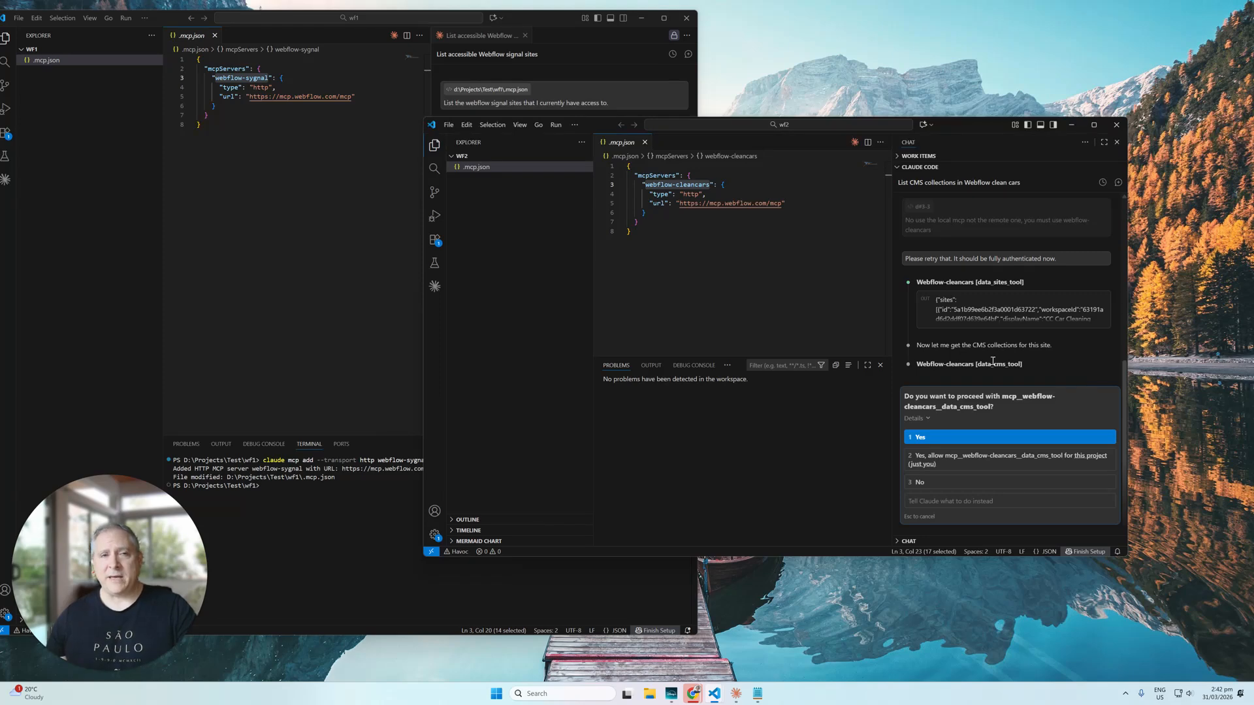
pyautogui.click(942, 438)
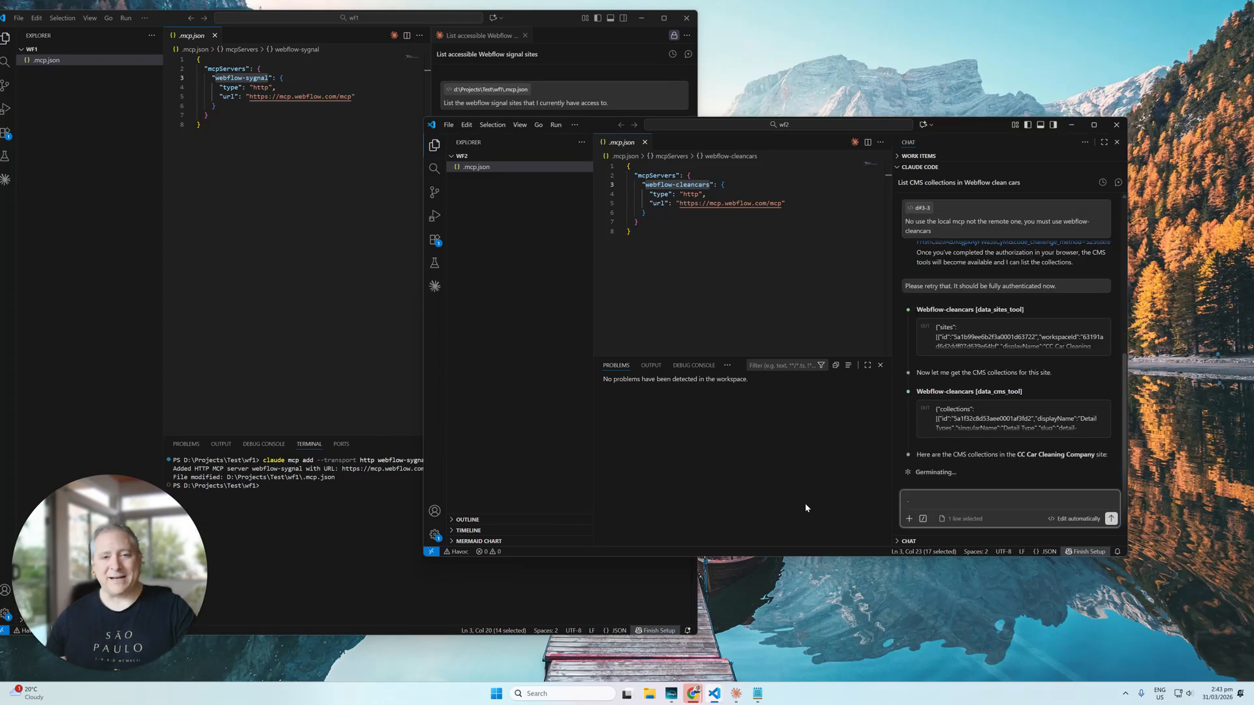
# Step: In the wf1 window, ask Claude Code "List the cms collections in this site." and approve the webflow-sygnal data_cms_tool request once
pyautogui.click(343, 206)
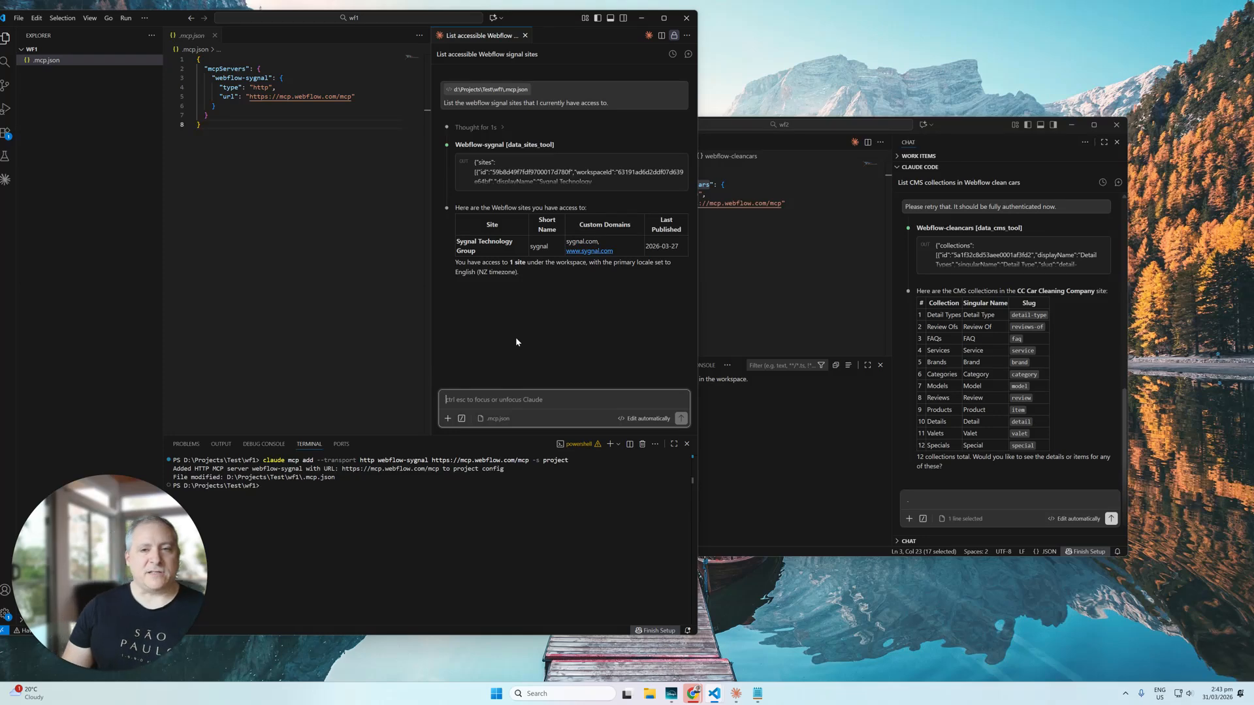
pyautogui.hotkey('ctrl', 'Escape')
pyautogui.write('List the cms collections in this site.')
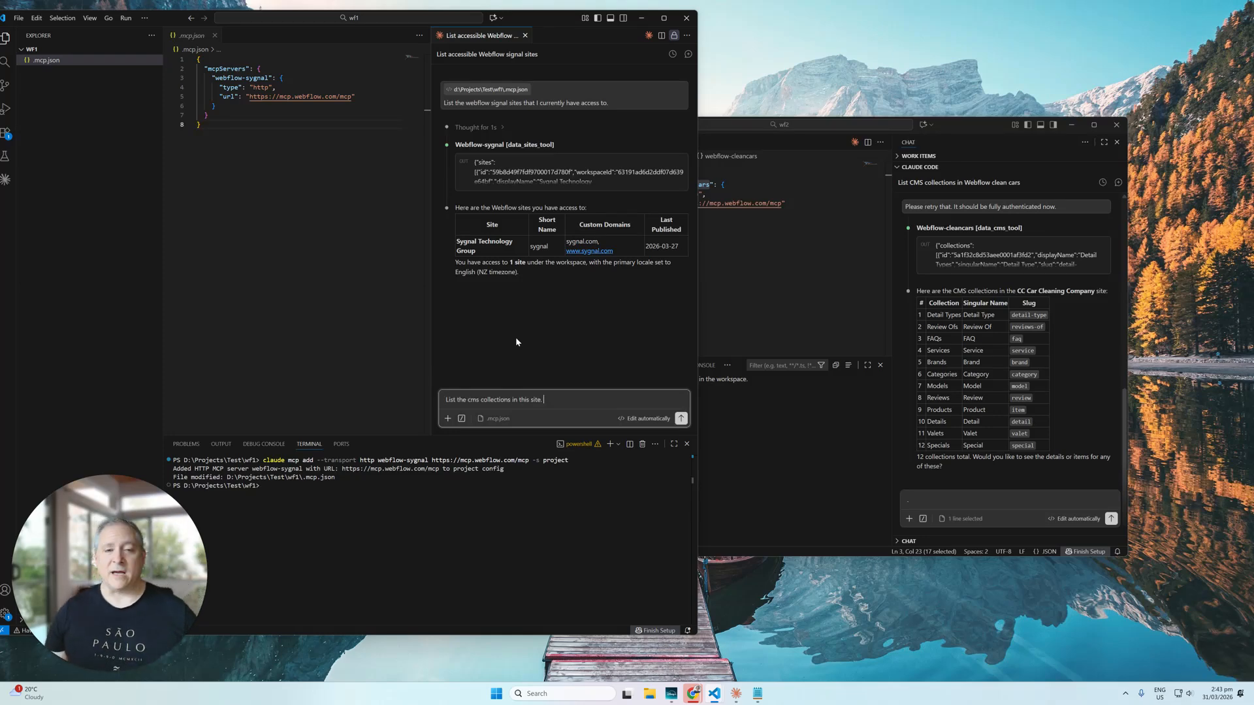
pyautogui.press('Return')
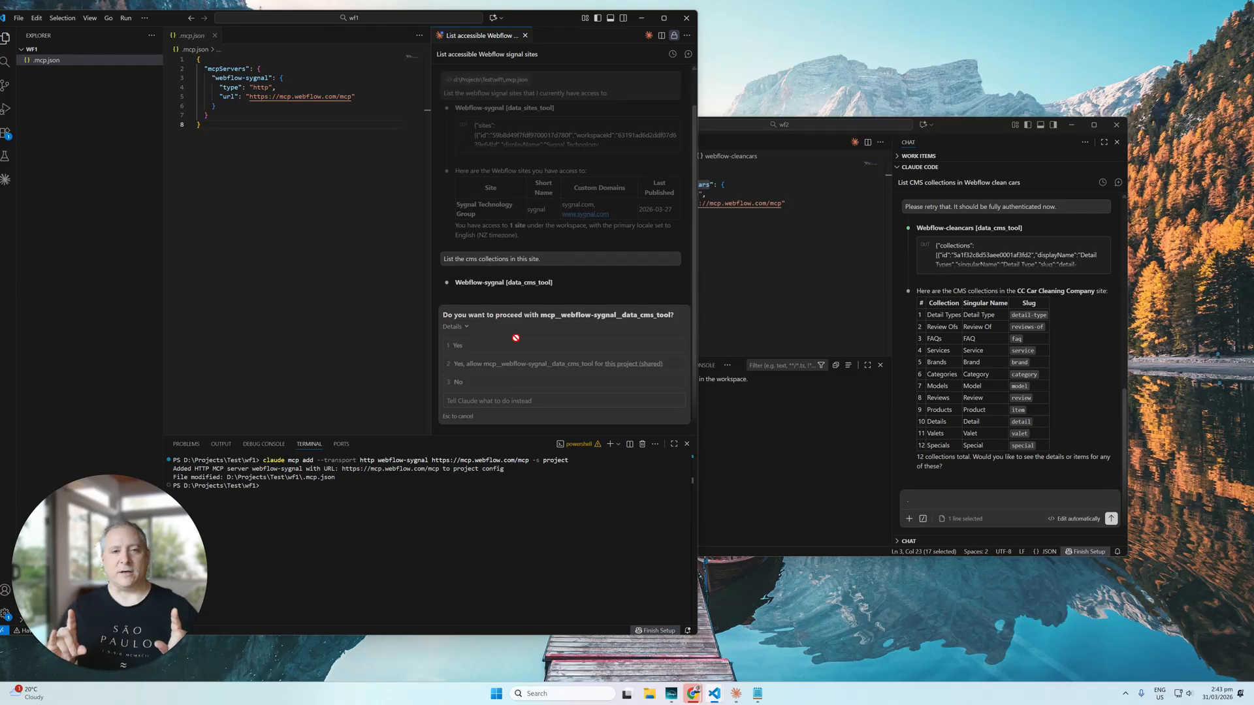
pyautogui.click(516, 343)
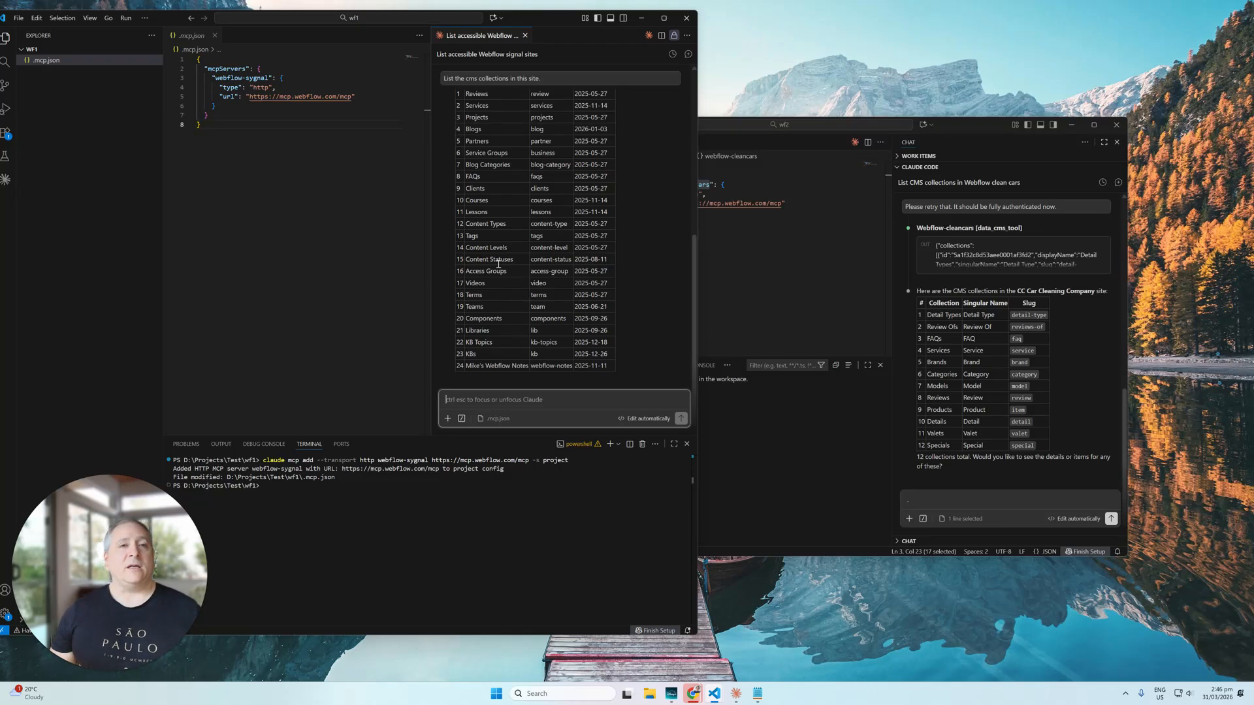
# Step: Examine the webflow-sygnal server name and the whole mcpServers block in wf1's .mcp.json
pyautogui.click(259, 78)
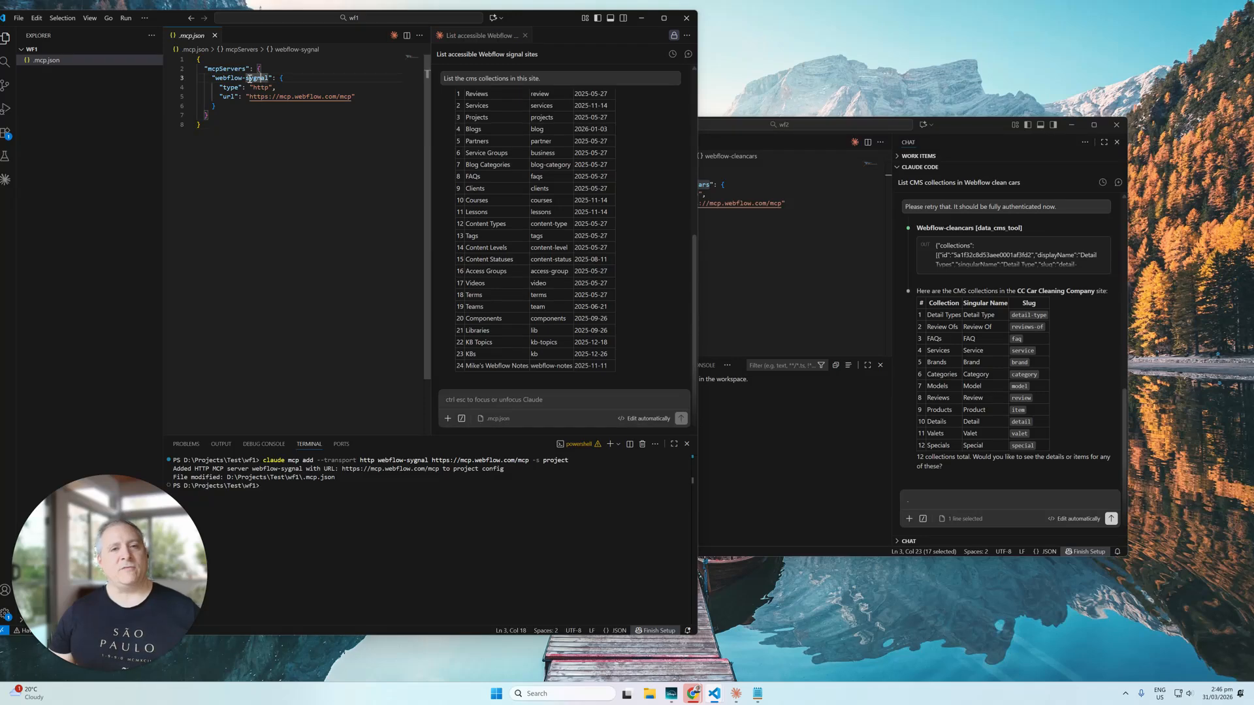
pyautogui.moveTo(216, 77); pyautogui.dragTo(269, 77)
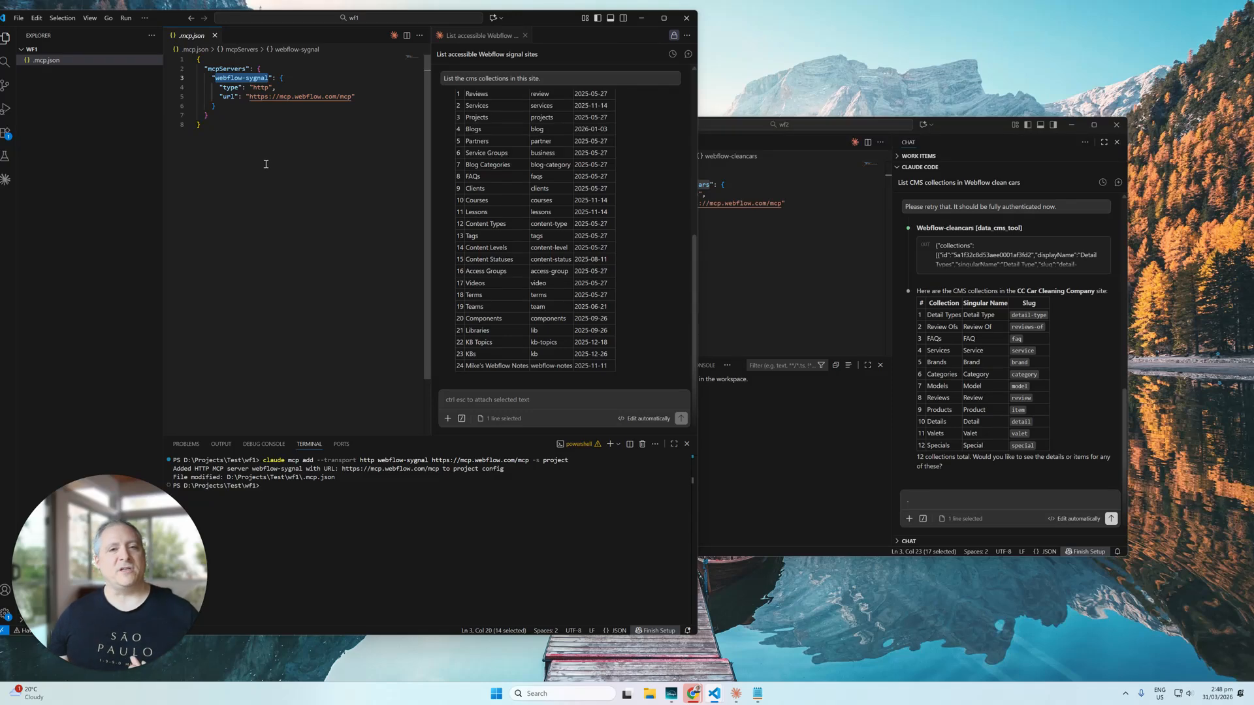
pyautogui.moveTo(272, 141); pyautogui.dragTo(186, 70)
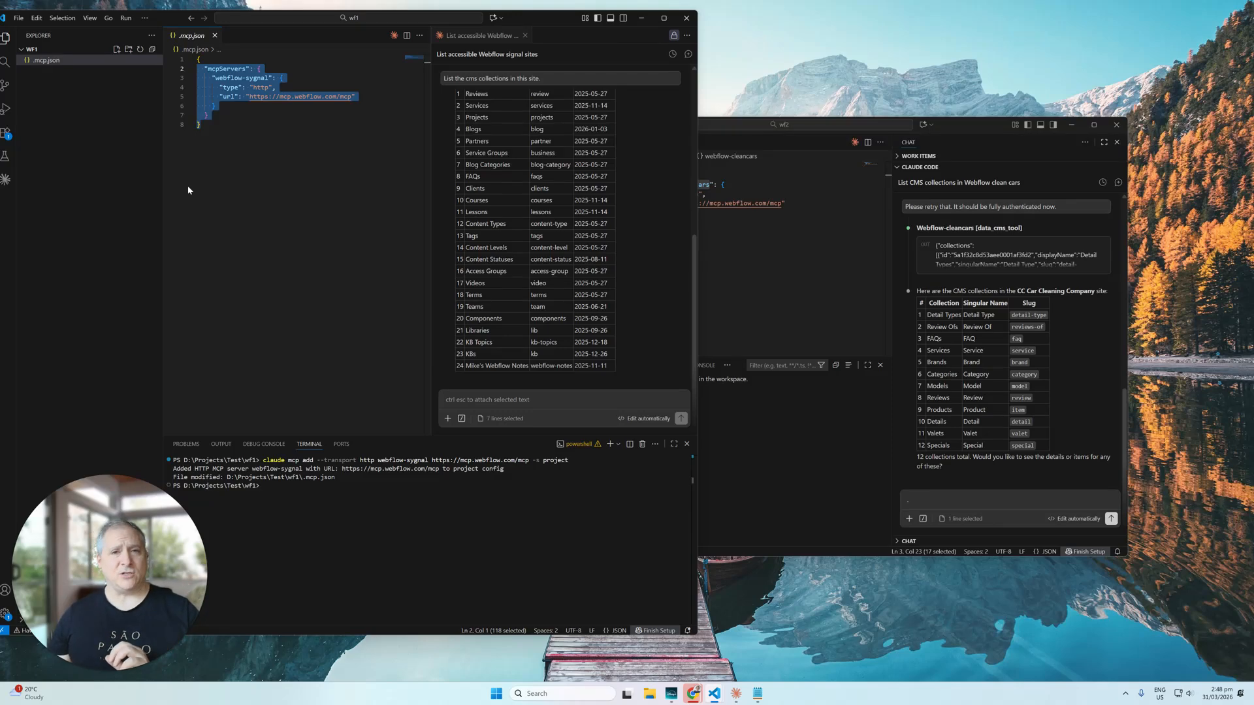
pyautogui.click(224, 171)
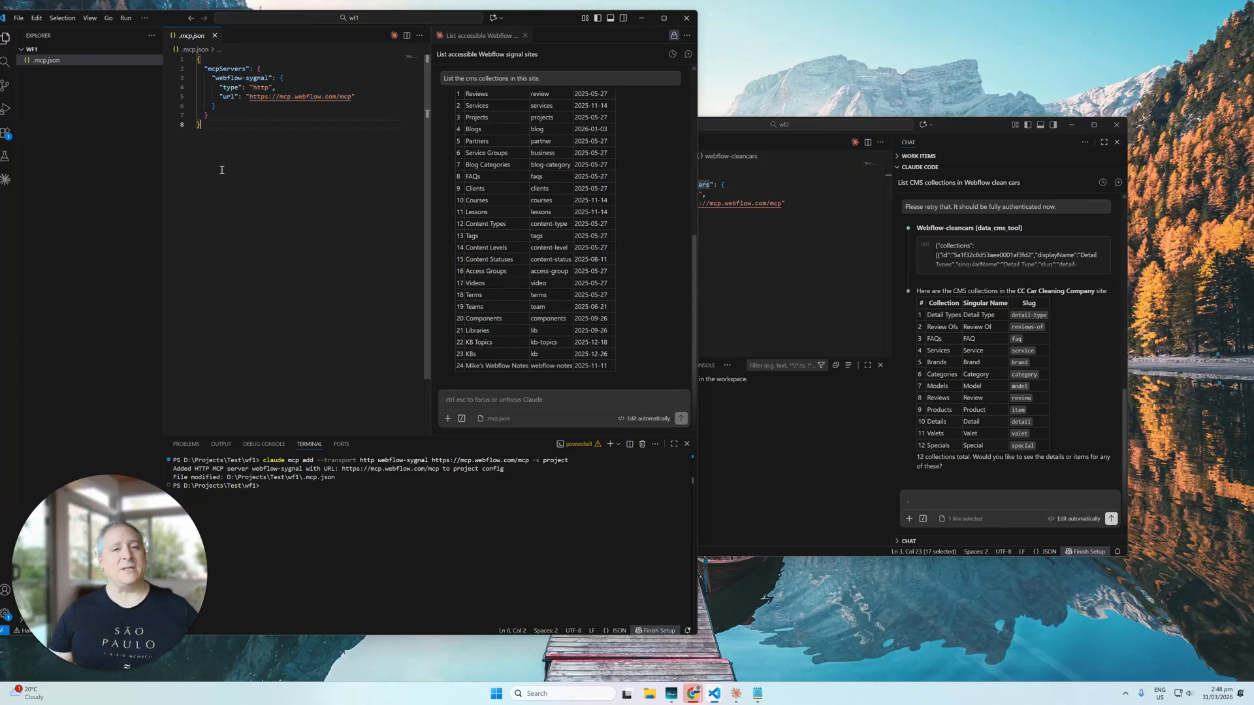
# Step: Duplicate the webflow-sygnal server entry in wf1's .mcp.json, placing the copy below the closing brace of mcpServers
pyautogui.click(221, 110)
pyautogui.press('Down')
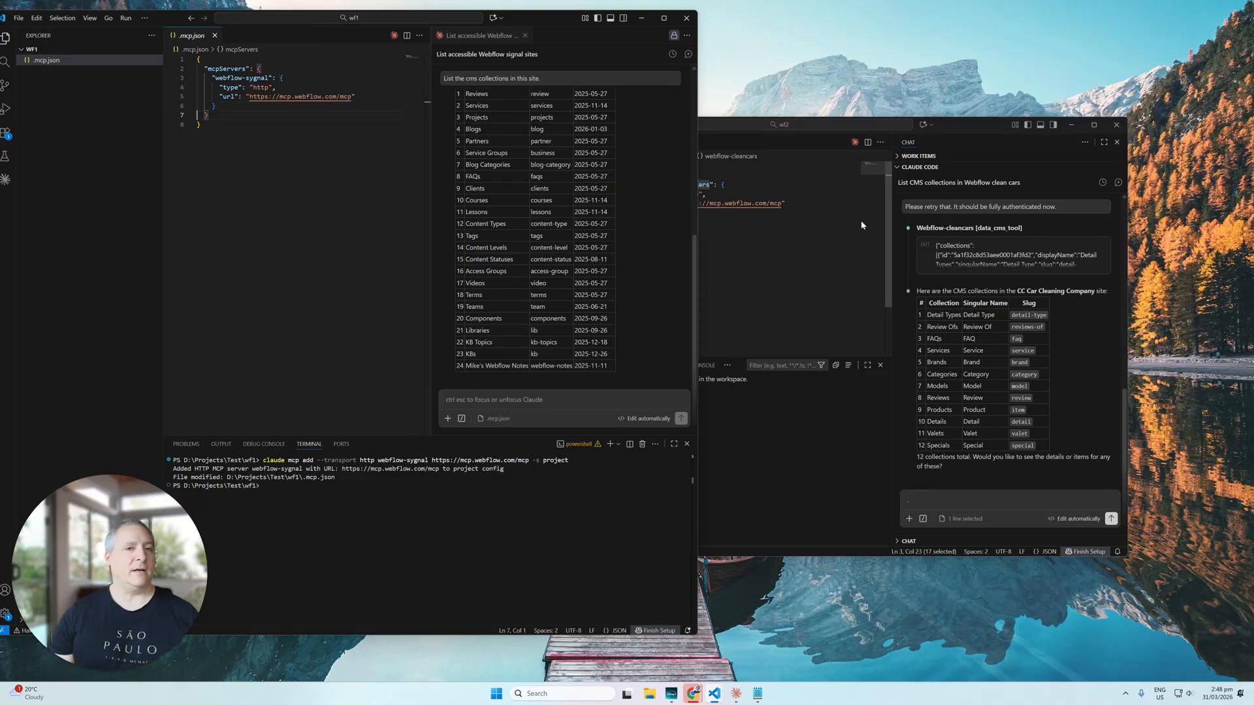
pyautogui.press('Home')
pyautogui.press('Home')
pyautogui.hotkey('shift', 'Up')
pyautogui.hotkey('shift', 'Up')
pyautogui.hotkey('shift', 'Up')
pyautogui.hotkey('shift', 'Up')
pyautogui.hotkey('ctrl', 'c')
pyautogui.press('Down')
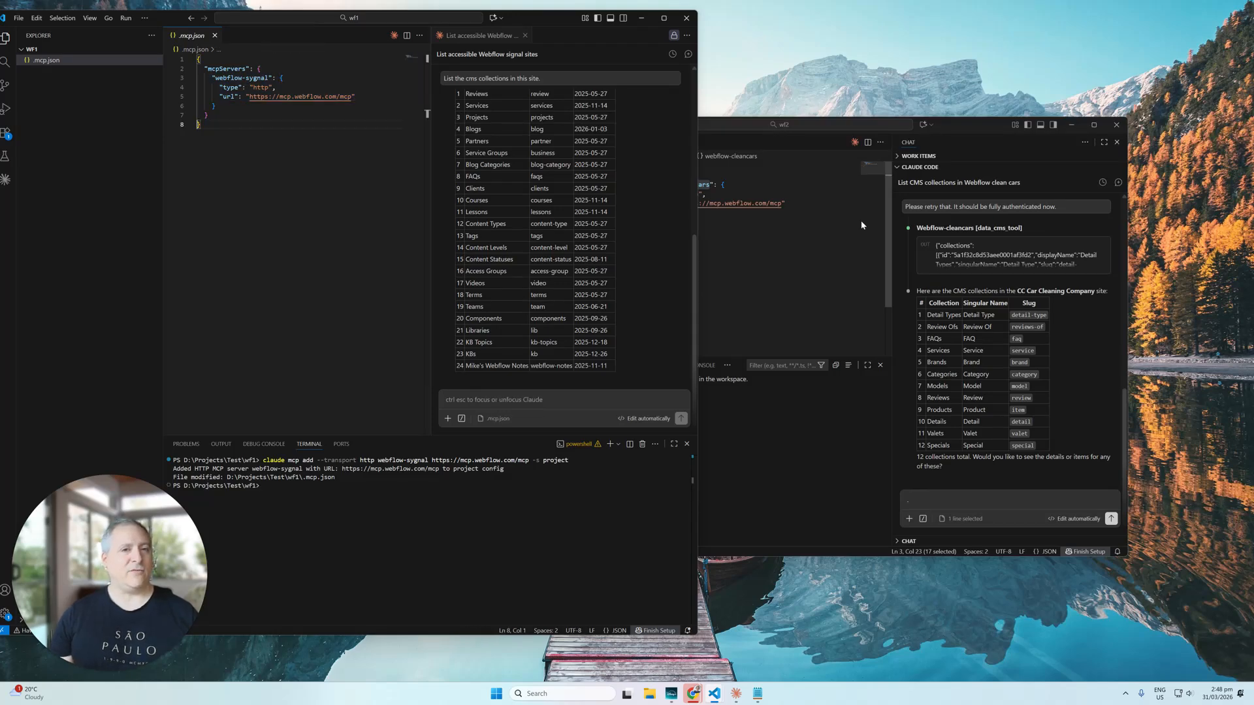
pyautogui.hotkey('ctrl', 'v')
pyautogui.press('Up')
pyautogui.press('Up')
pyautogui.press('Up')
pyautogui.press('Up')
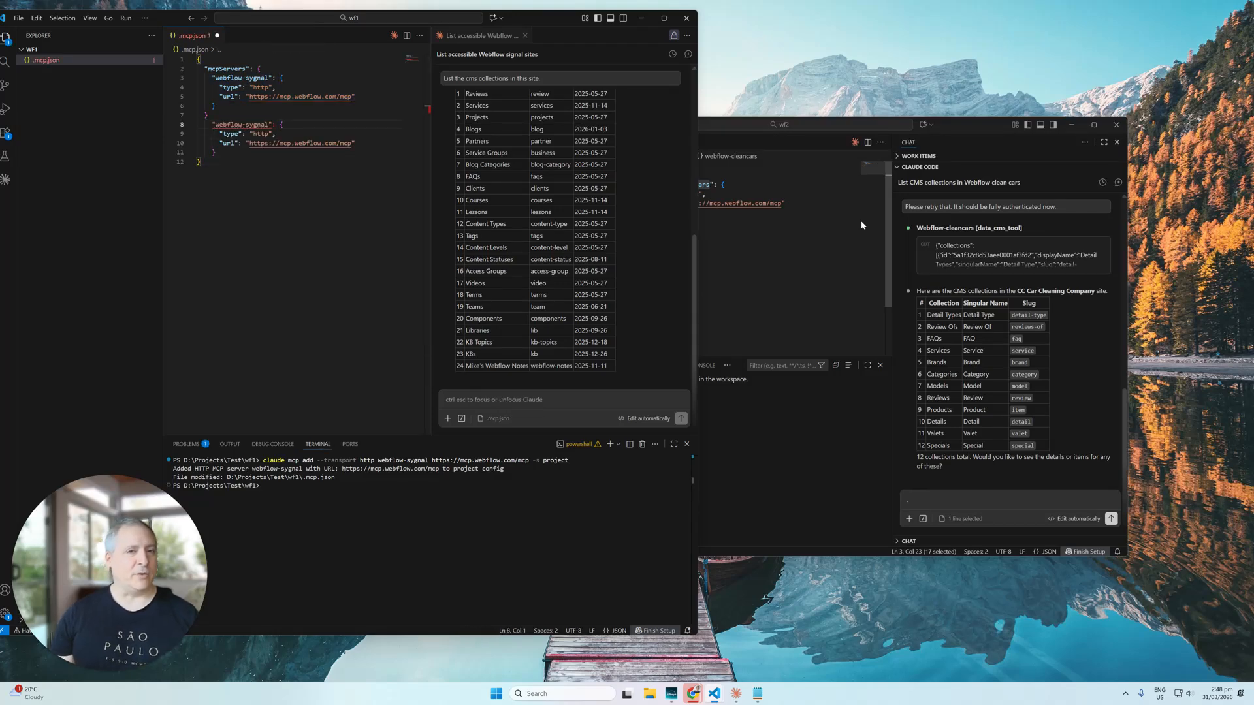
# Step: Rename the duplicated server entry to webflow-sygnal2 and outdent its block by one level
pyautogui.press('End')
pyautogui.press('Left')
pyautogui.press('Left')
pyautogui.press('Home')
pyautogui.press('Home')
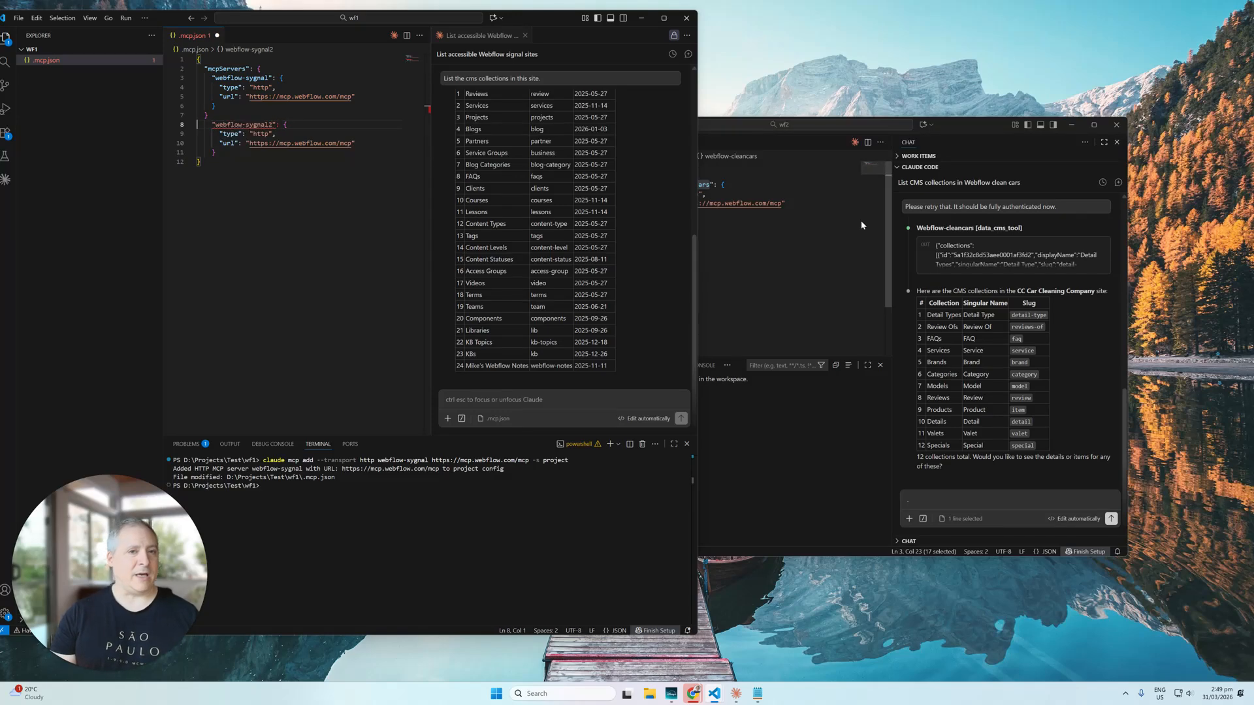
pyautogui.hotkey('shift', 'Down')
pyautogui.hotkey('shift', 'Down')
pyautogui.hotkey('shift', 'Down')
pyautogui.hotkey('shift', 'Down')
pyautogui.hotkey('shift', 'Tab')
pyautogui.press('Up')
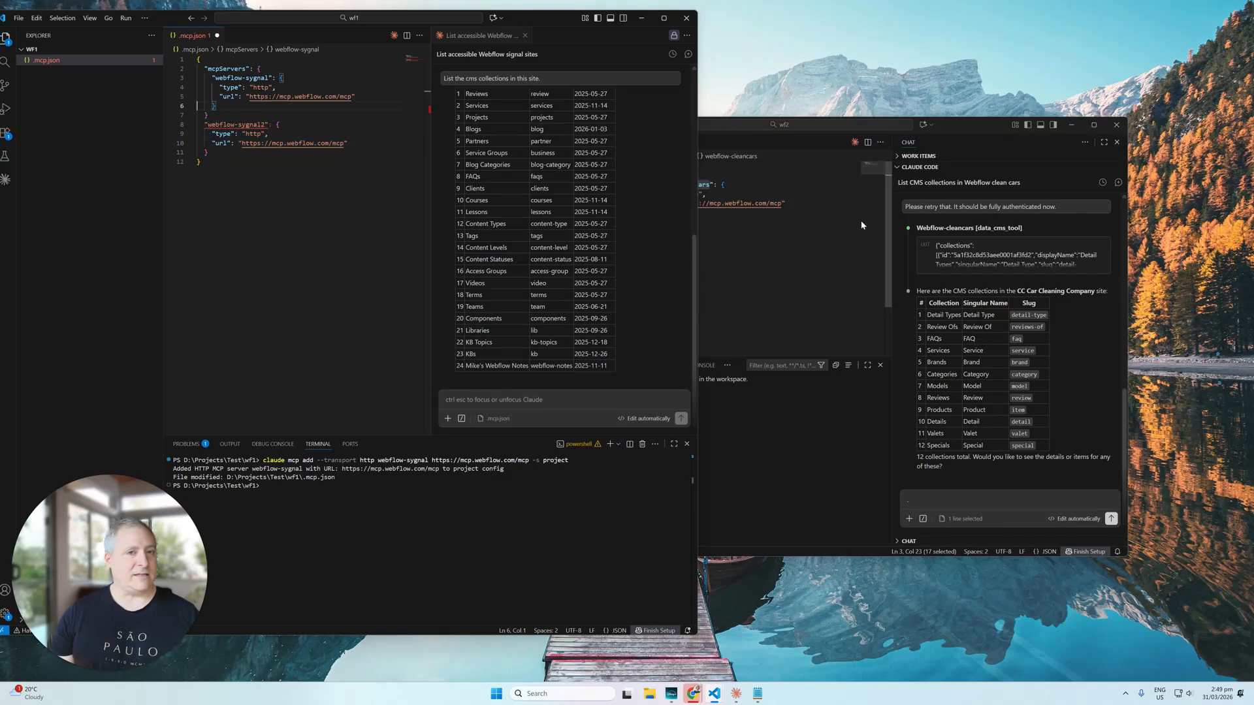
# Step: Add a comma after the closing brace of mcpServers in wf1's .mcp.json and append three blank lines at the file's end
pyautogui.press('End')
pyautogui.write(',')
pyautogui.hotkey('ctrl', 'End')
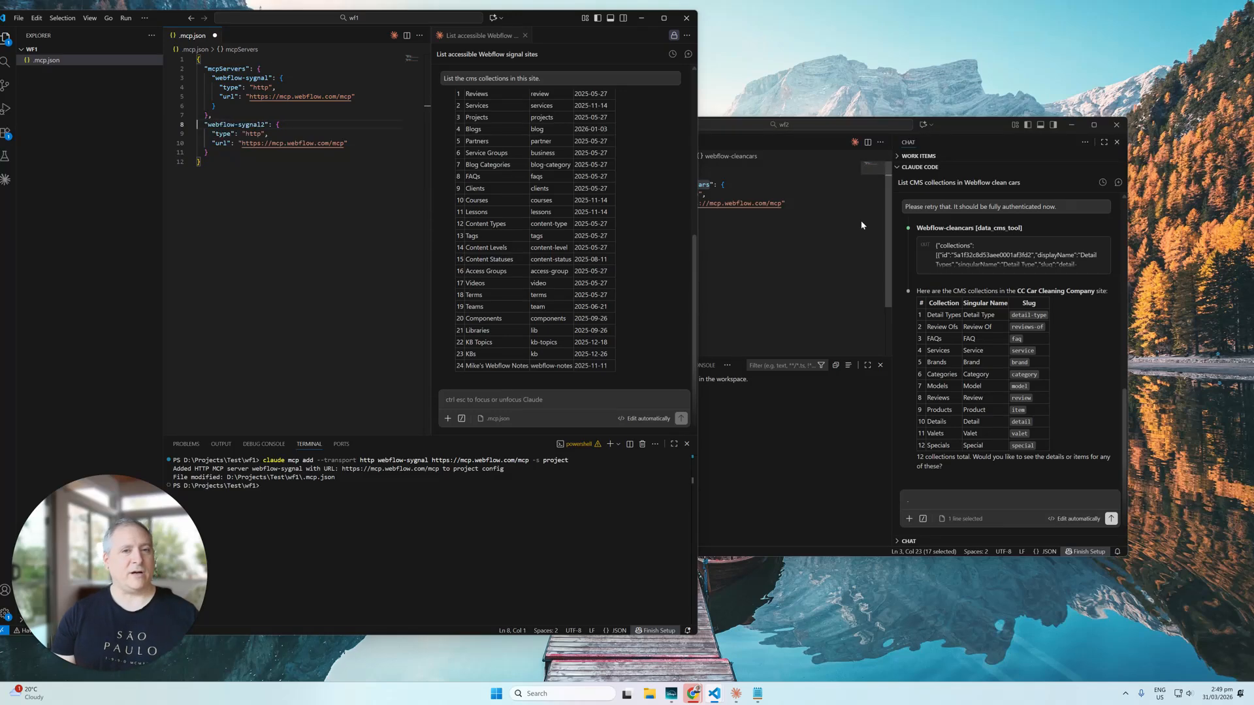
pyautogui.press('Return')
pyautogui.press('Return')
pyautogui.press('Return')
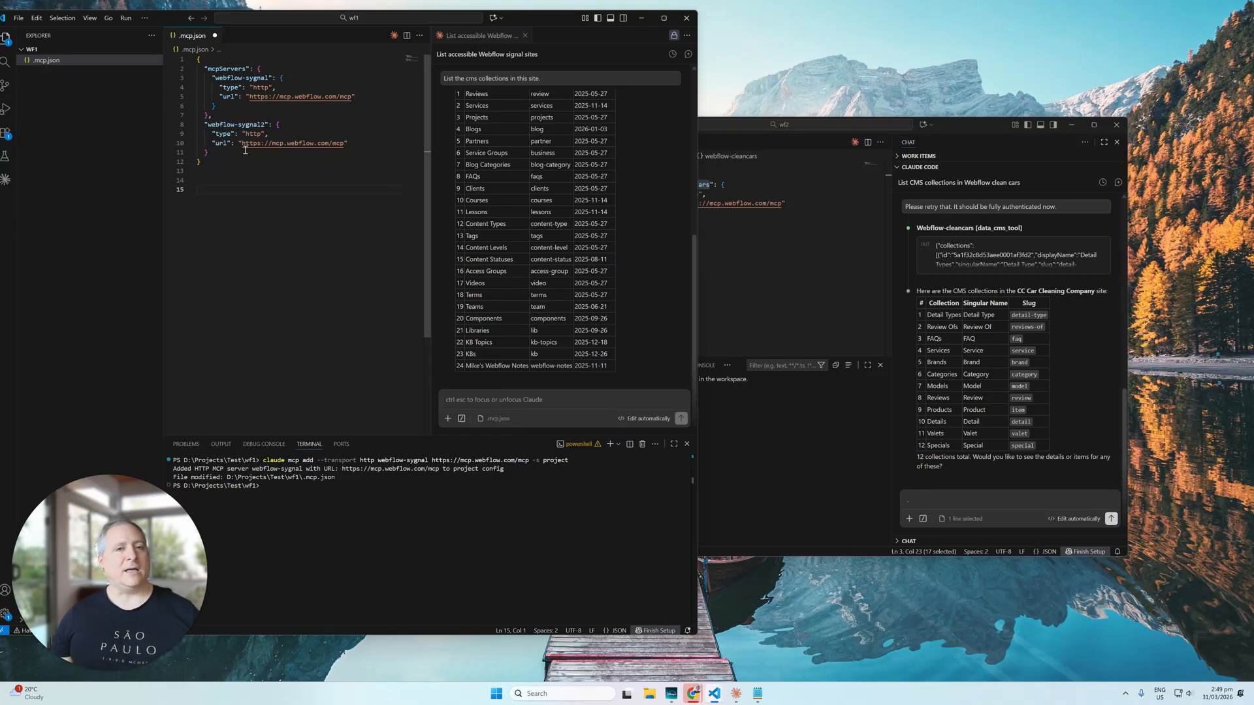
# Step: Move the wf1 window toward the middle of the desktop and examine the webflow-sygnal2 entry and the complete .mcp.json configuration
pyautogui.moveTo(209, 153); pyautogui.dragTo(171, 123)
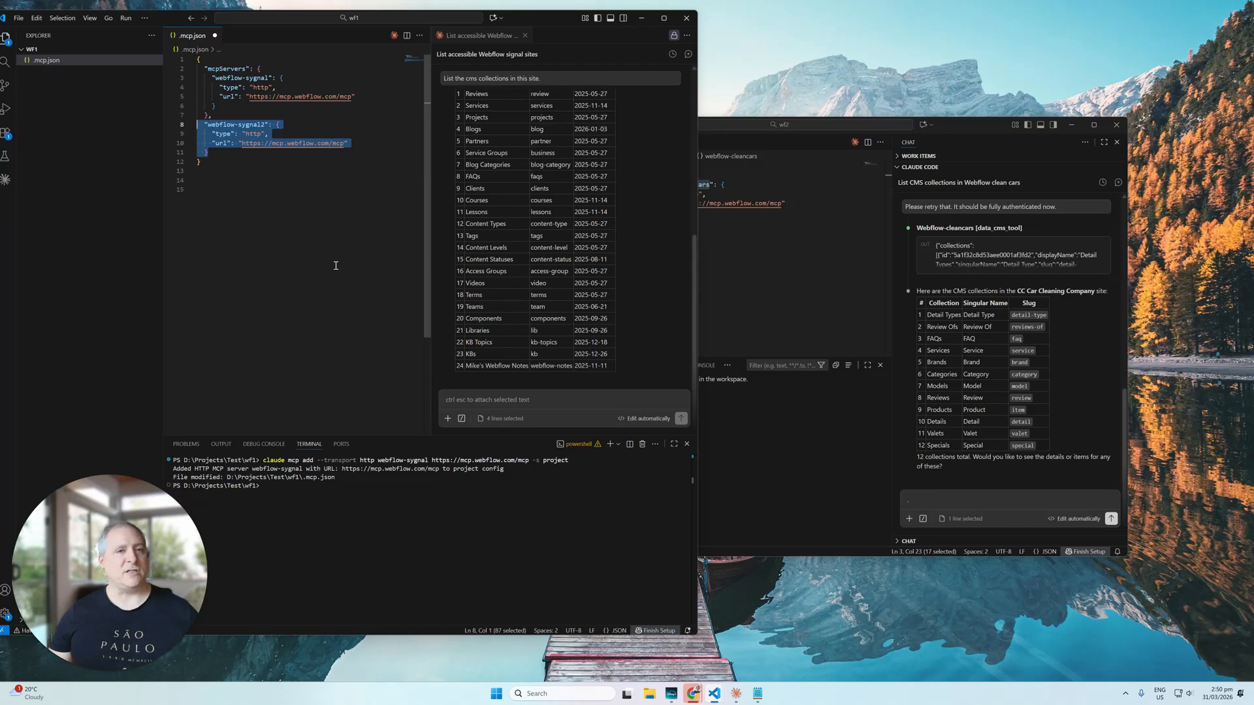
pyautogui.moveTo(536, 24); pyautogui.dragTo(790, 33)
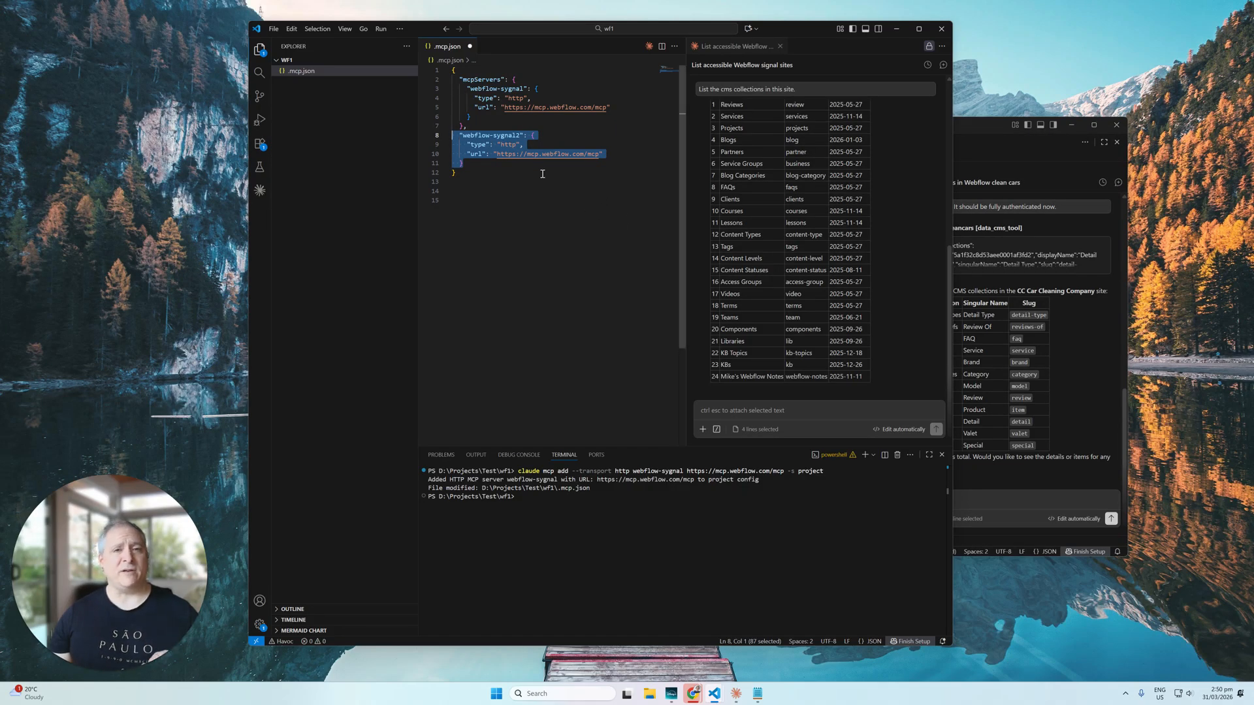
pyautogui.click(473, 190)
pyautogui.moveTo(461, 173); pyautogui.dragTo(444, 74)
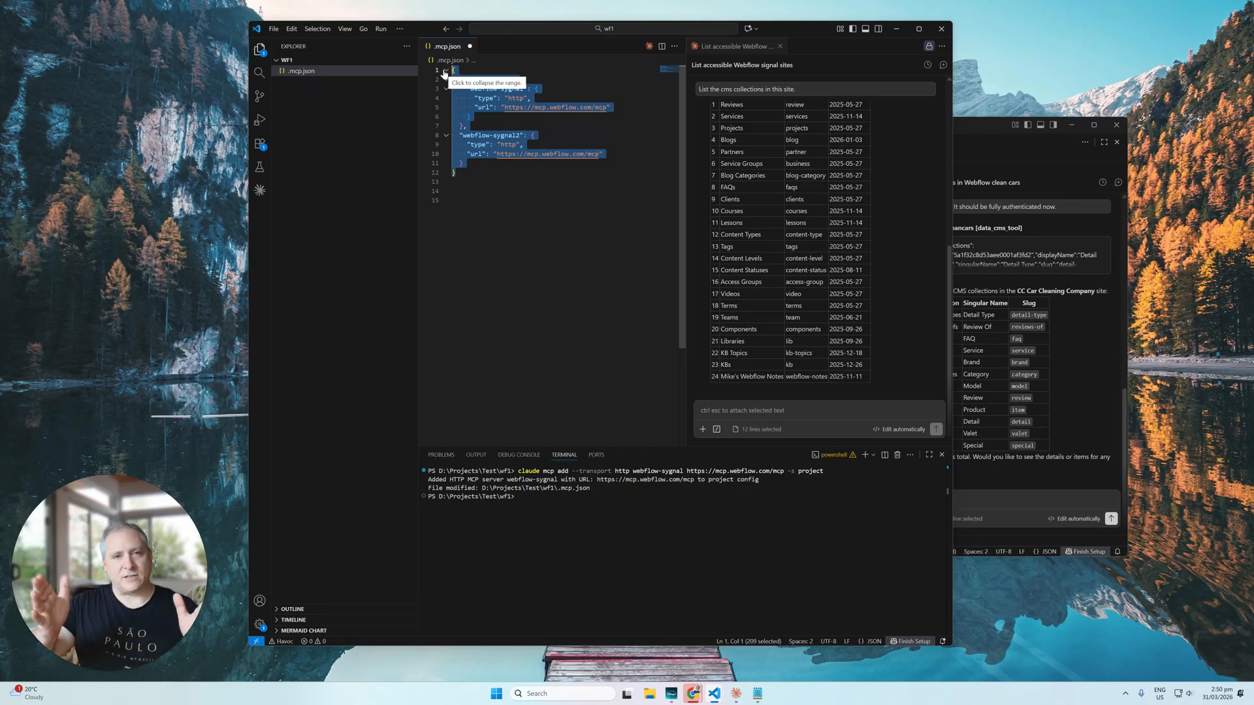
pyautogui.press('Right')
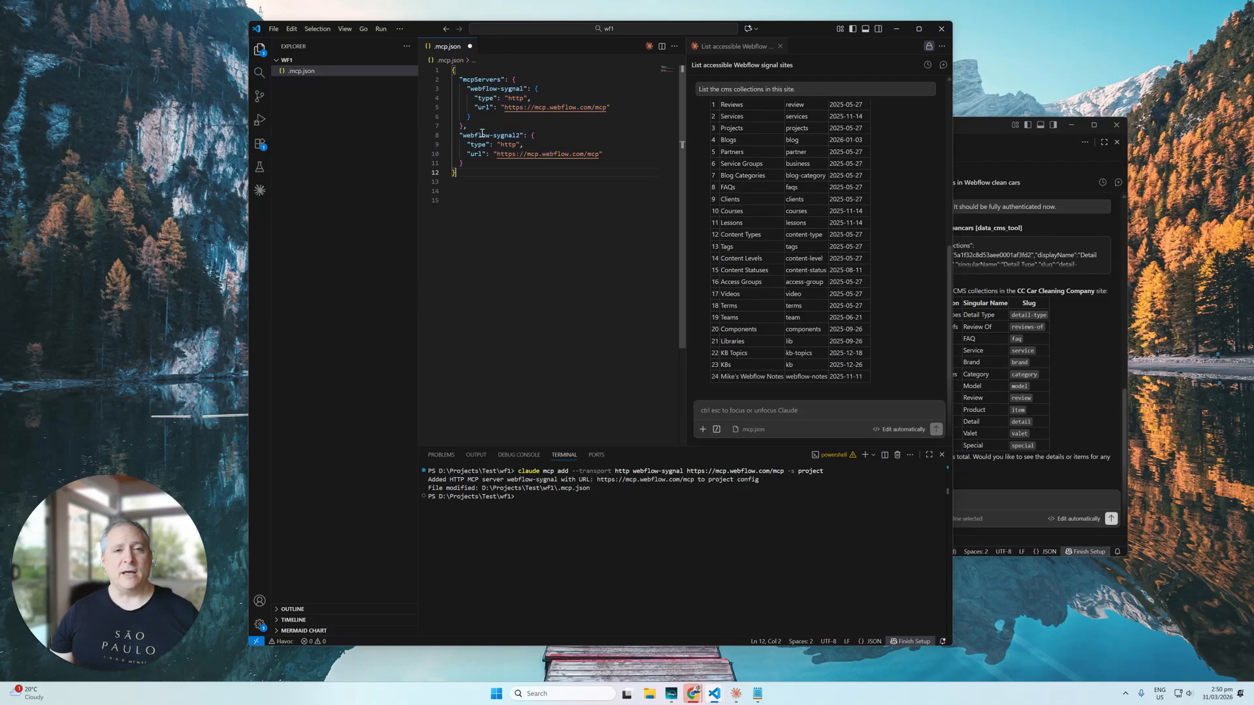
pyautogui.doubleClick(505, 134)
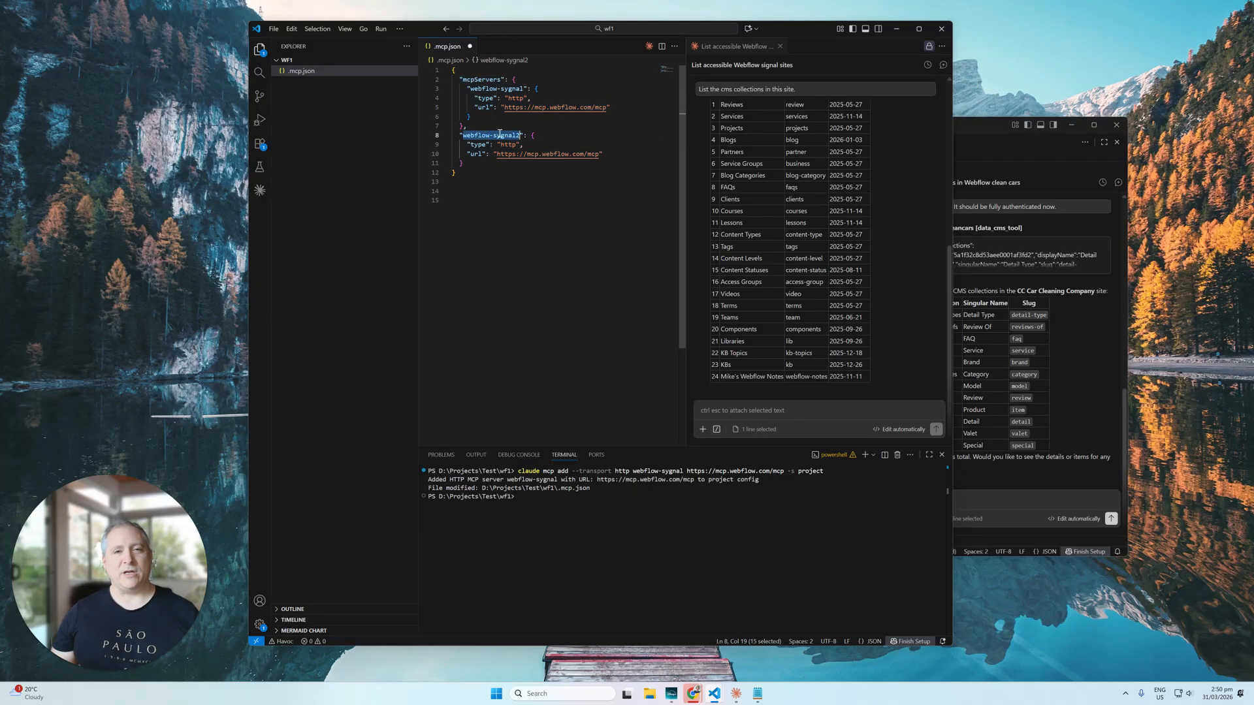